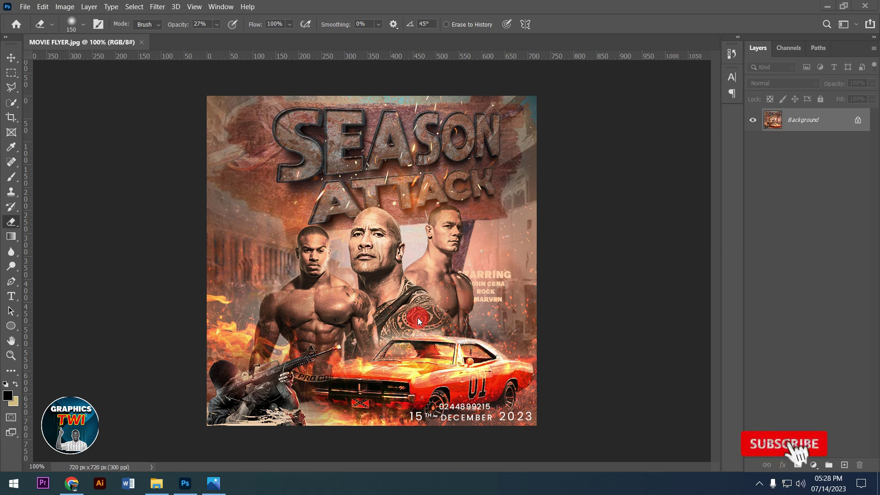
# - Preview the MOVIE source folder, then close MOVIE FLYER.jpg to return to the Home screen
pyautogui.click(156, 483)
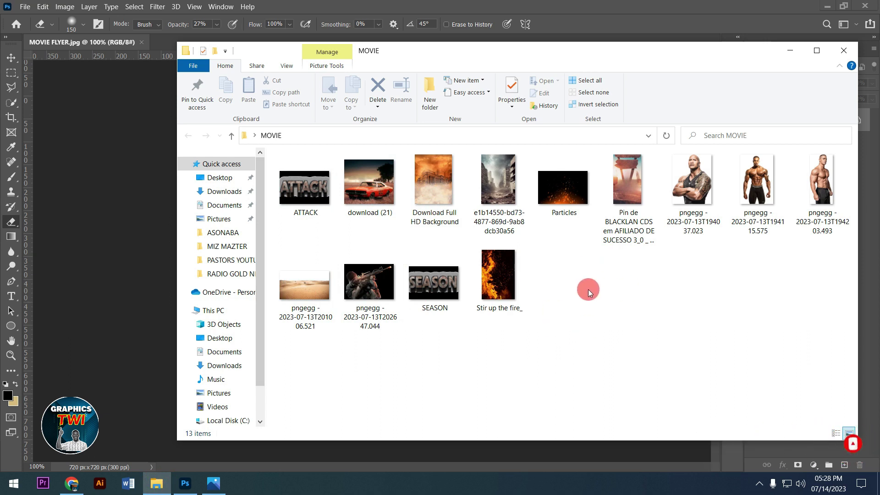
pyautogui.click(394, 3)
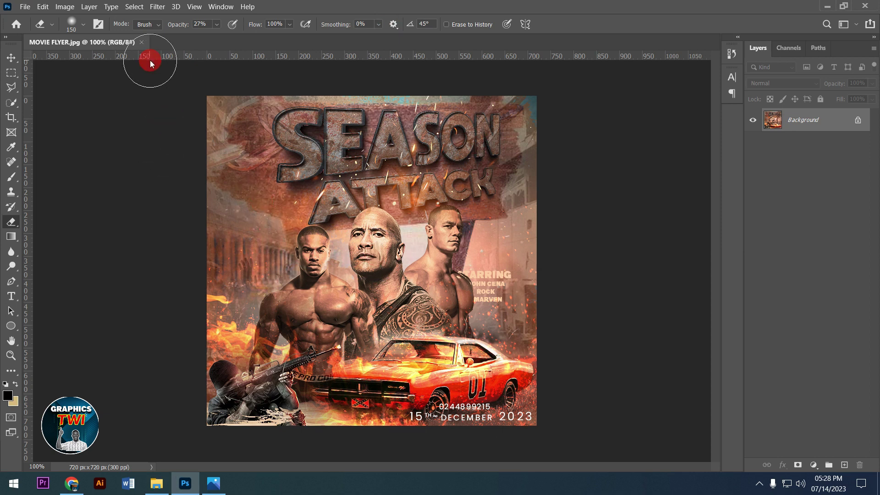
pyautogui.click(142, 43)
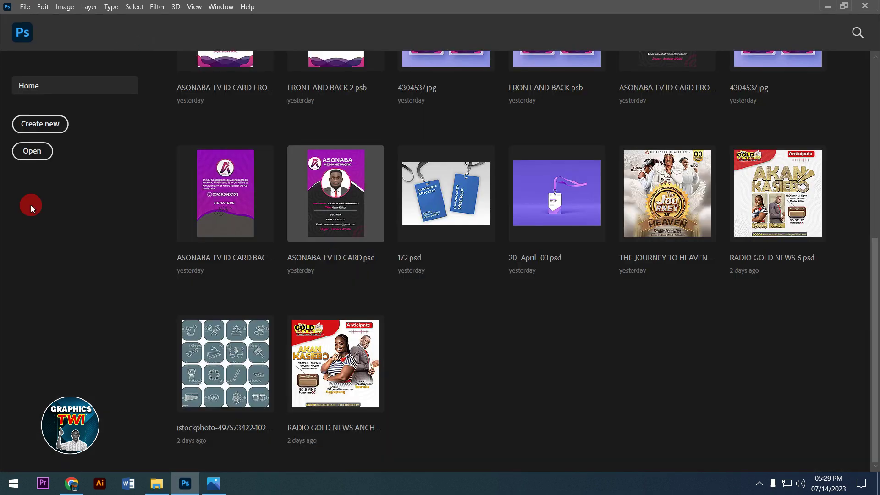
# - Create a new 720 × 720 px, 300 ppi document with a white background
pyautogui.click(33, 127)
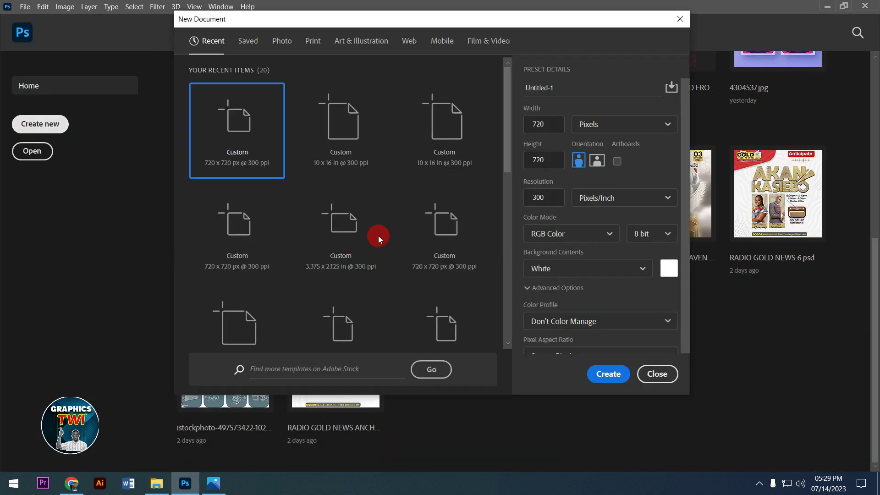
pyautogui.click(546, 125)
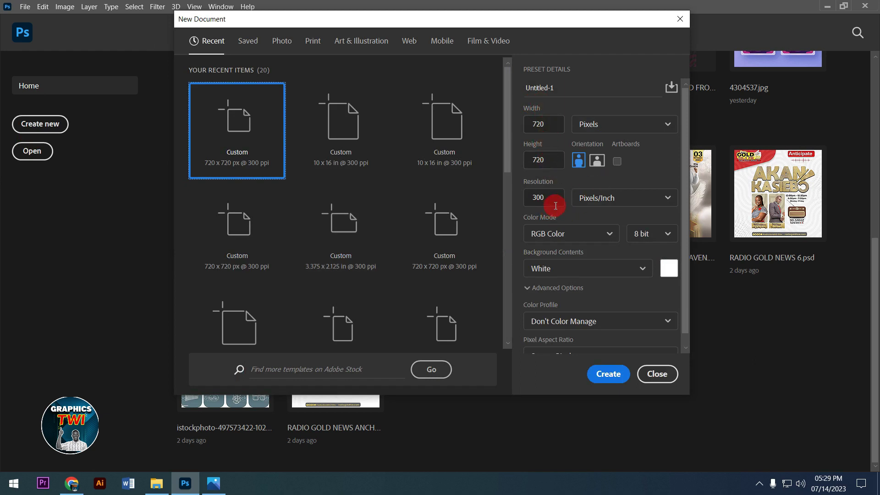
pyautogui.click(609, 374)
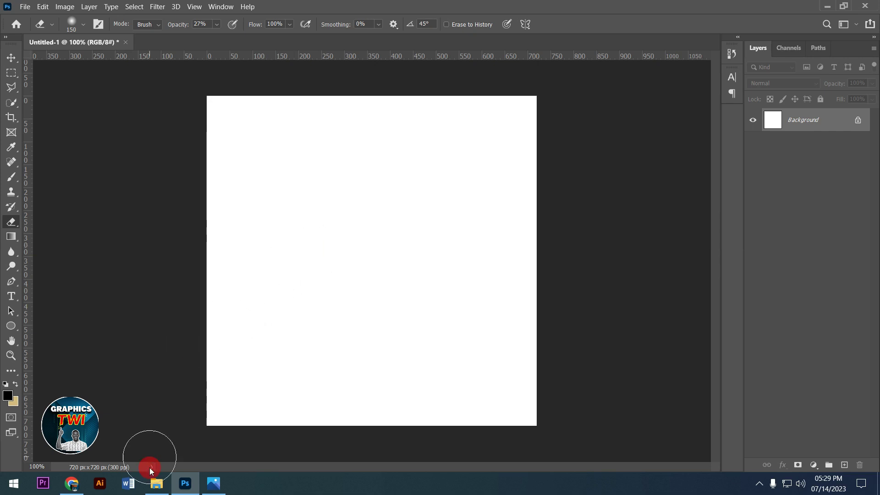
# - Place the Pin de BLACKLAN wooden sign photo, enlarged and moved down to fill the canvas
pyautogui.click(155, 483)
pyautogui.moveTo(603, 243); pyautogui.dragTo(125, 336)
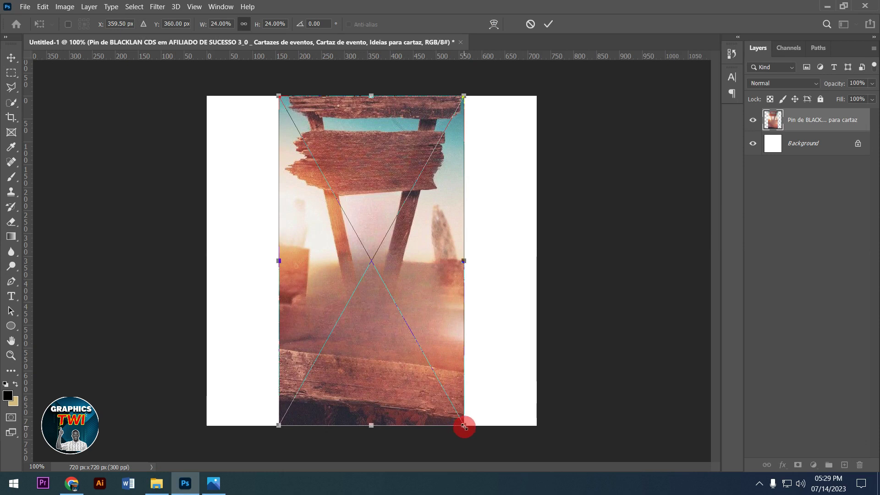
pyautogui.moveTo(466, 431); pyautogui.dragTo(644, 492)
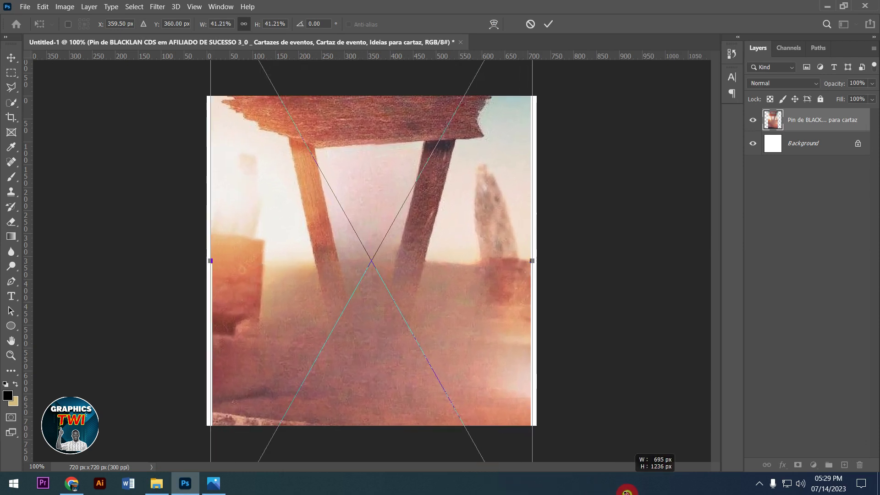
pyautogui.moveTo(643, 491); pyautogui.dragTo(664, 493)
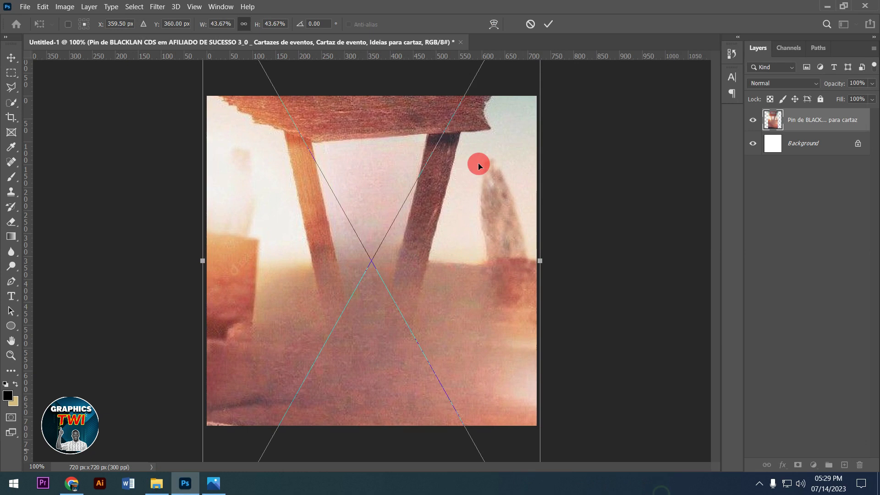
pyautogui.moveTo(401, 137); pyautogui.dragTo(409, 218)
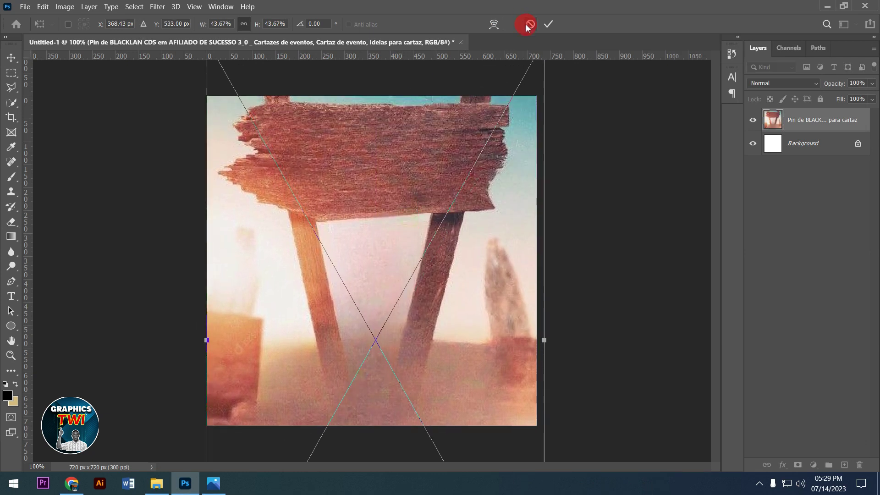
pyautogui.click(550, 26)
pyautogui.press('e')
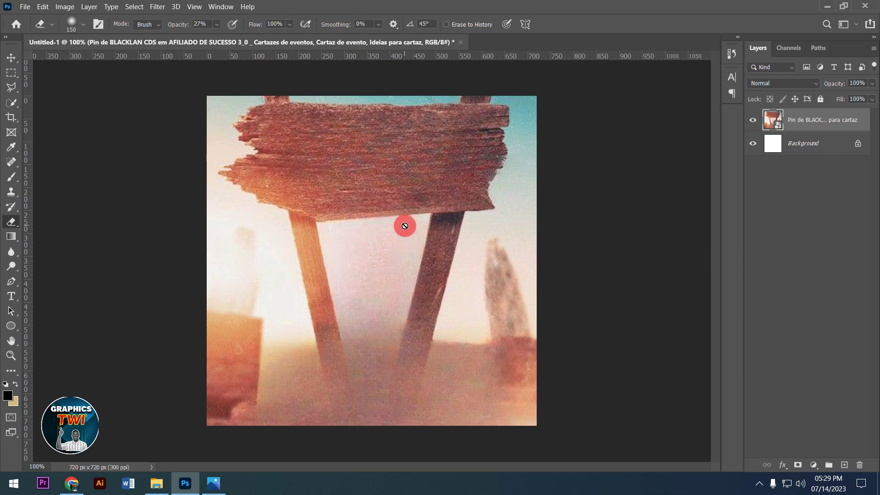
pyautogui.click(157, 482)
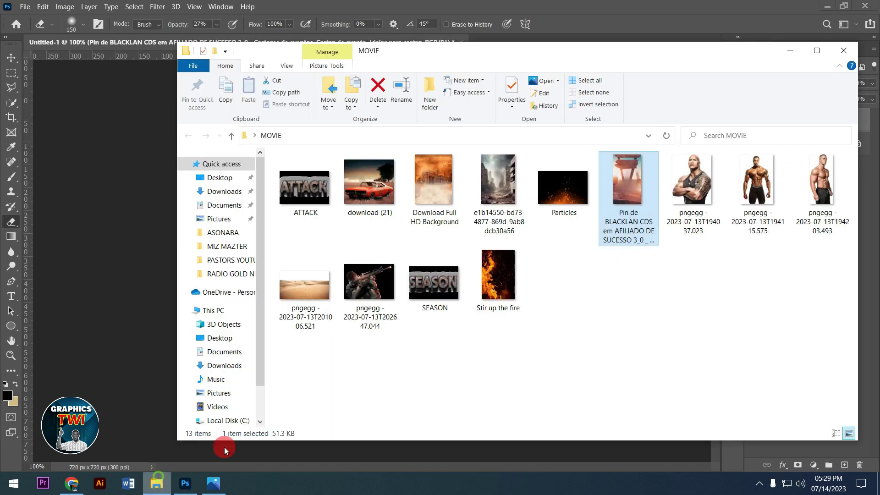
# - Place the ruined-city photo, scaled up to cover the whole canvas
pyautogui.click(496, 199)
pyautogui.moveTo(152, 317); pyautogui.dragTo(142, 322)
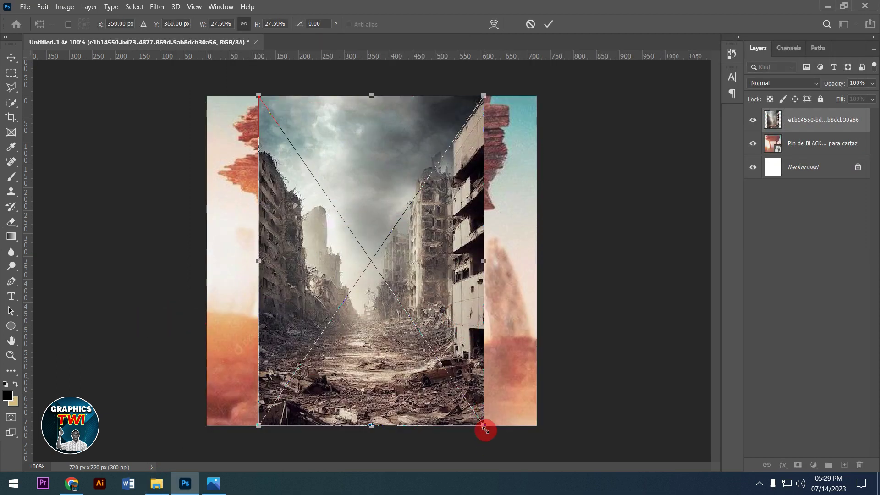
pyautogui.moveTo(482, 426)
pyautogui.mouseDown()
pyautogui.moveTo(561, 491)
pyautogui.moveTo(569, 400)
pyautogui.mouseUp()
pyautogui.press('Return')
# - Rasterize the city layer and fade its upper sky with a large 27% eraser
pyautogui.press('e')
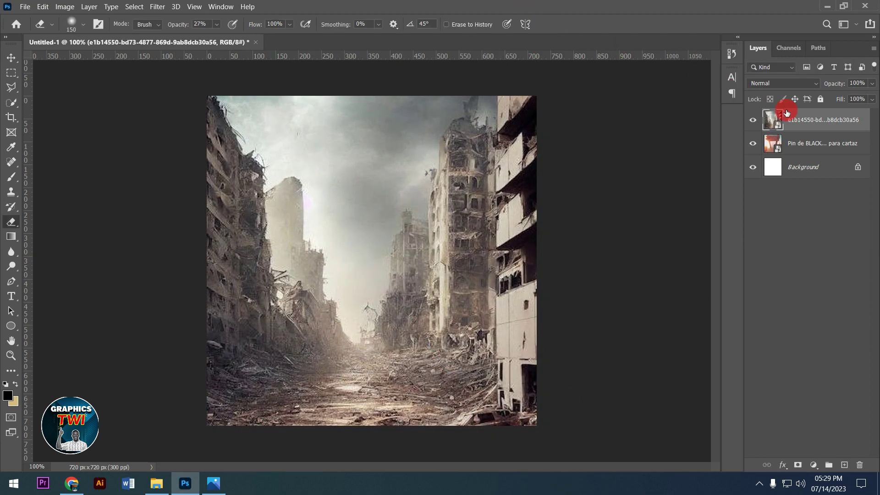
pyautogui.rightClick(786, 124)
pyautogui.click(681, 206)
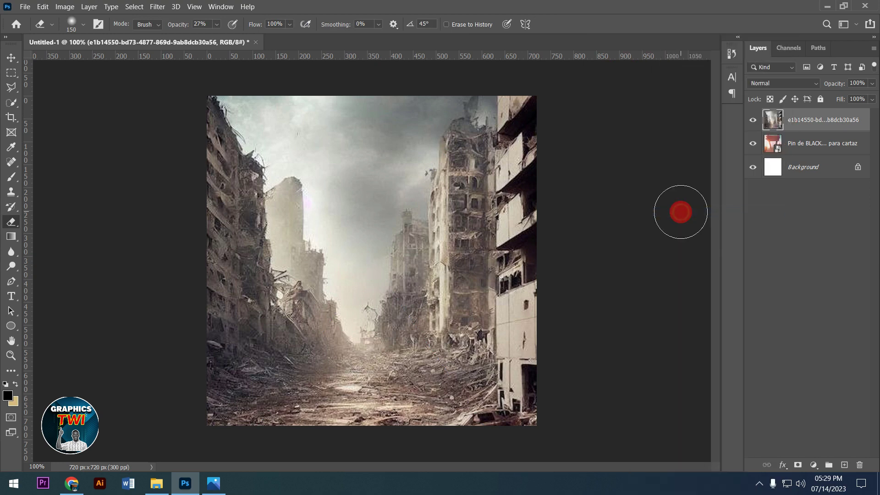
pyautogui.moveTo(353, 271); pyautogui.dragTo(404, 335)
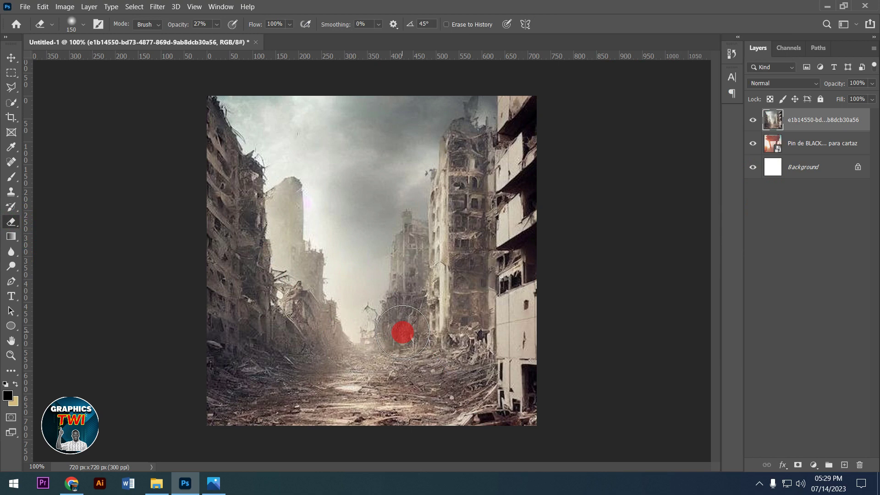
pyautogui.press(']')
pyautogui.press(']')
pyautogui.press(']')
pyautogui.moveTo(405, 192)
pyautogui.mouseDown()
pyautogui.moveTo(384, 193)
pyautogui.moveTo(348, 357)
pyautogui.moveTo(358, 290)
pyautogui.mouseUp()
# - Erase the city's centre at 100% opacity to reveal the red wooden sign and posts
pyautogui.click(216, 27)
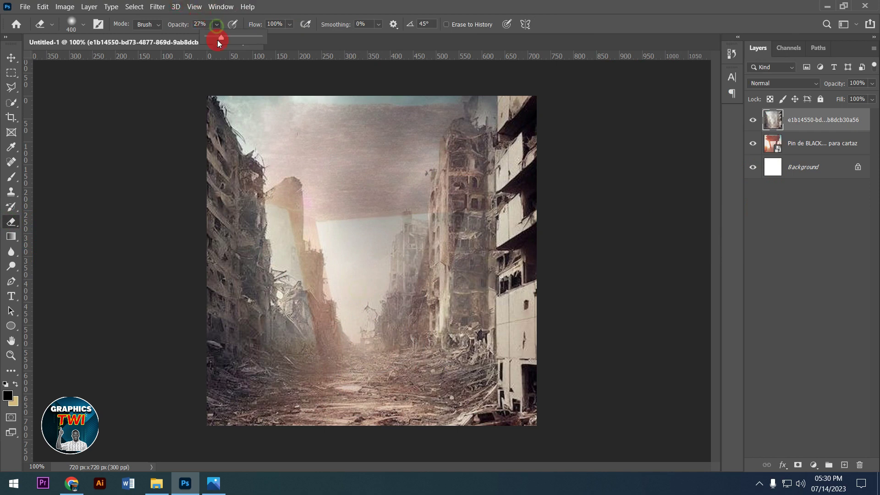
pyautogui.moveTo(264, 39); pyautogui.dragTo(415, 37)
pyautogui.moveTo(368, 314)
pyautogui.mouseDown()
pyautogui.moveTo(330, 145)
pyautogui.moveTo(431, 147)
pyautogui.moveTo(359, 334)
pyautogui.moveTo(345, 325)
pyautogui.moveTo(366, 307)
pyautogui.moveTo(350, 281)
pyautogui.moveTo(343, 195)
pyautogui.moveTo(307, 143)
pyautogui.moveTo(399, 160)
pyautogui.mouseUp()
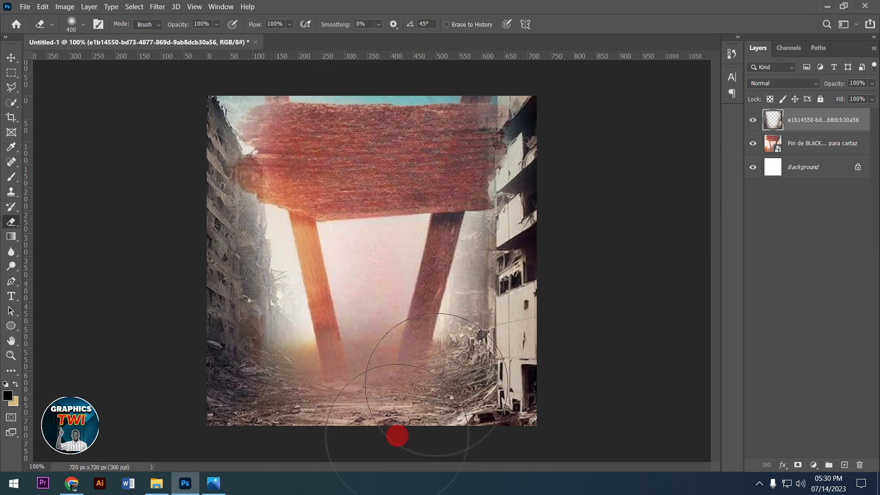
pyautogui.moveTo(469, 329); pyautogui.dragTo(357, 476)
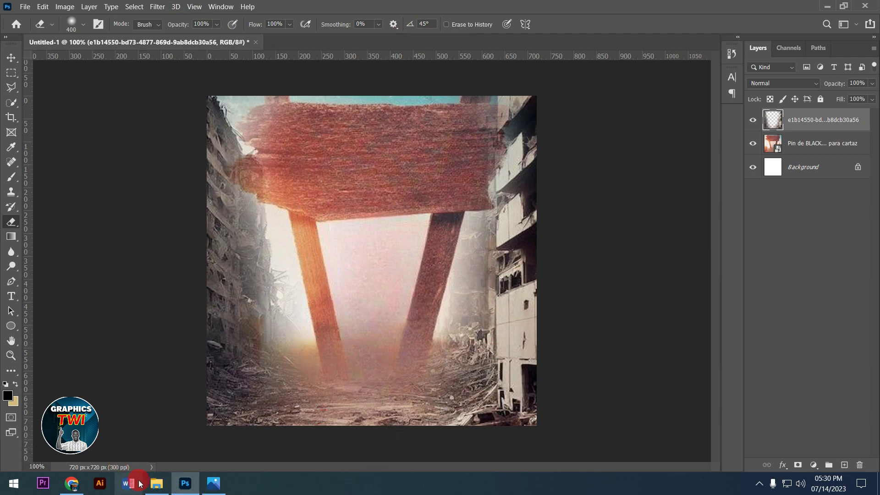
pyautogui.moveTo(185, 483)
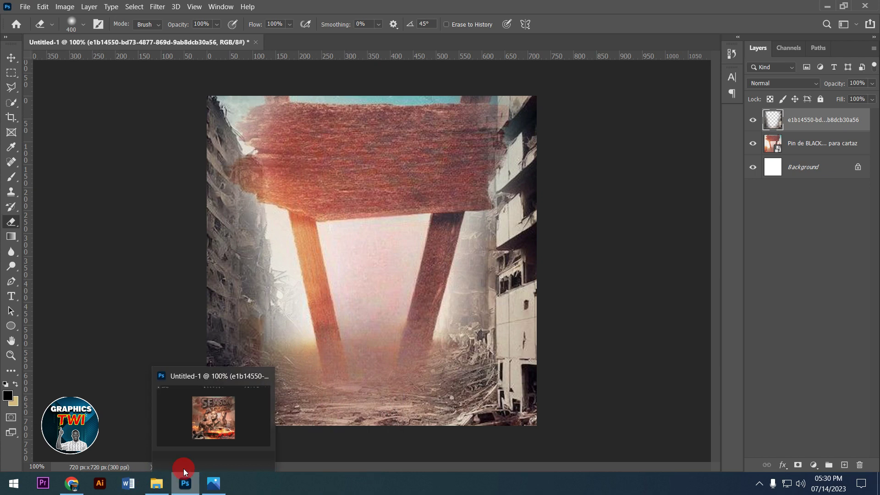
pyautogui.click(157, 486)
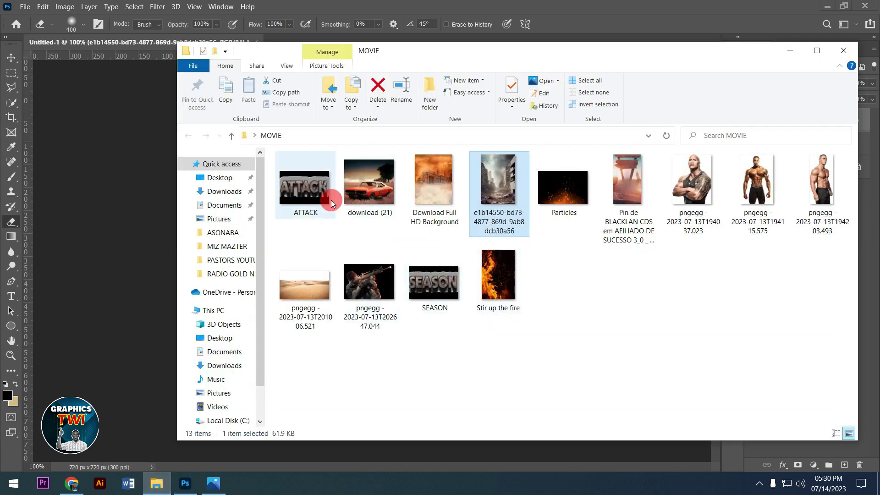
pyautogui.moveTo(433, 281)
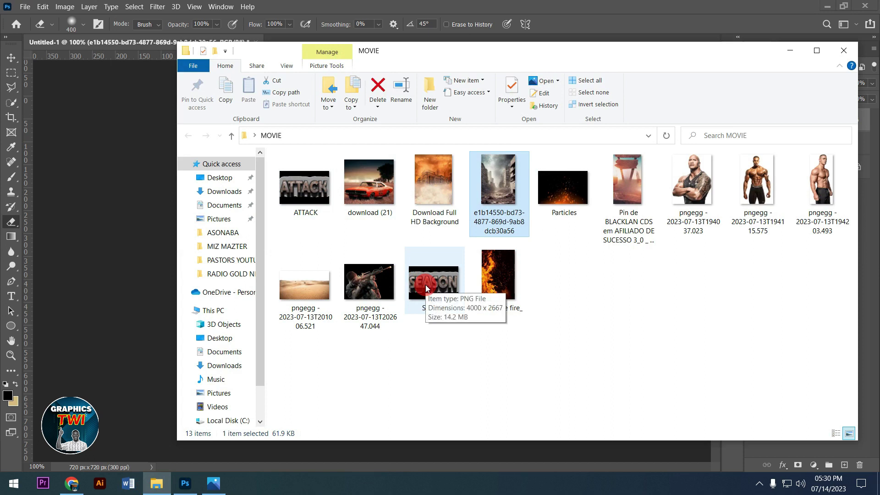
# - Place SEASON.png over the scene and skew it in perspective so its right side shrinks
pyautogui.moveTo(425, 284); pyautogui.dragTo(115, 331)
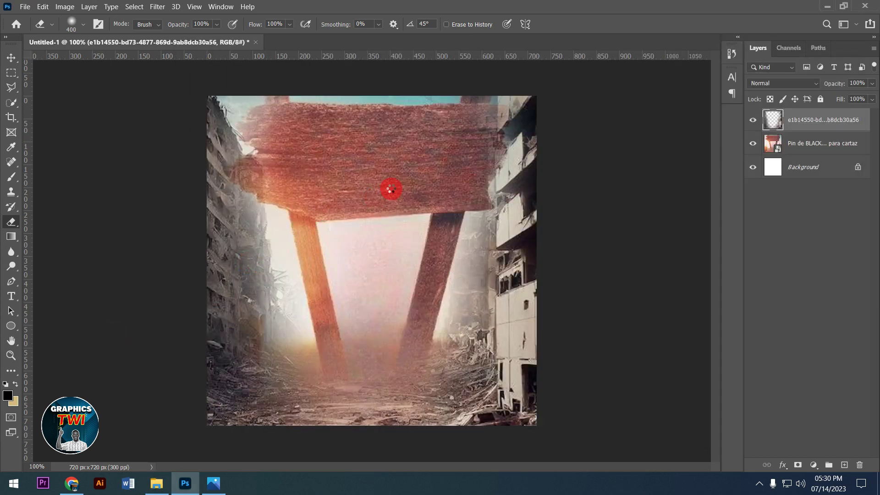
pyautogui.moveTo(399, 191); pyautogui.dragTo(399, 188)
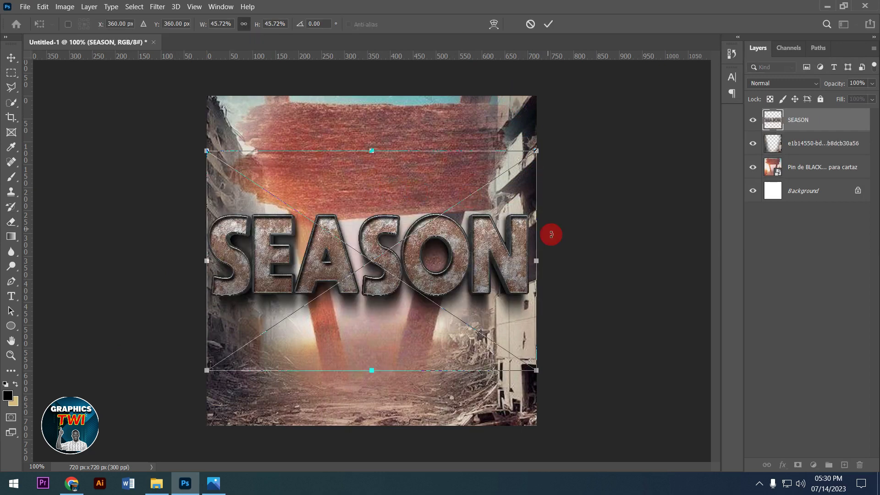
pyautogui.rightClick(431, 268)
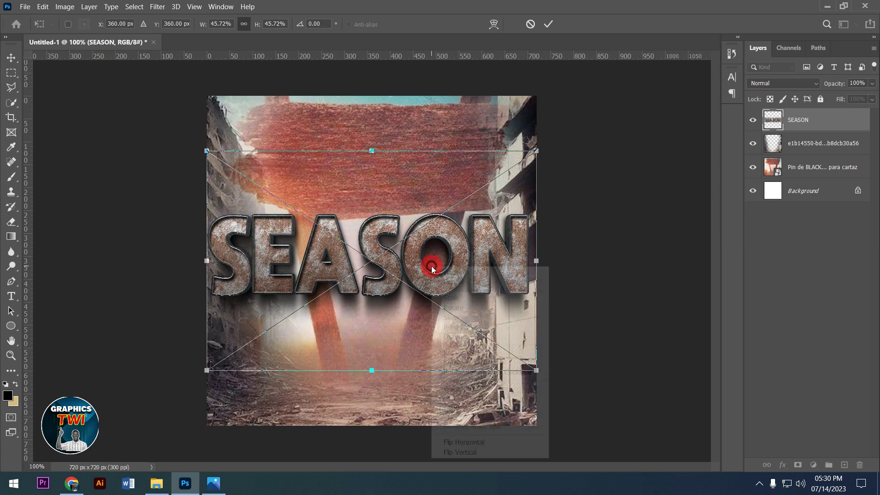
pyautogui.click(476, 329)
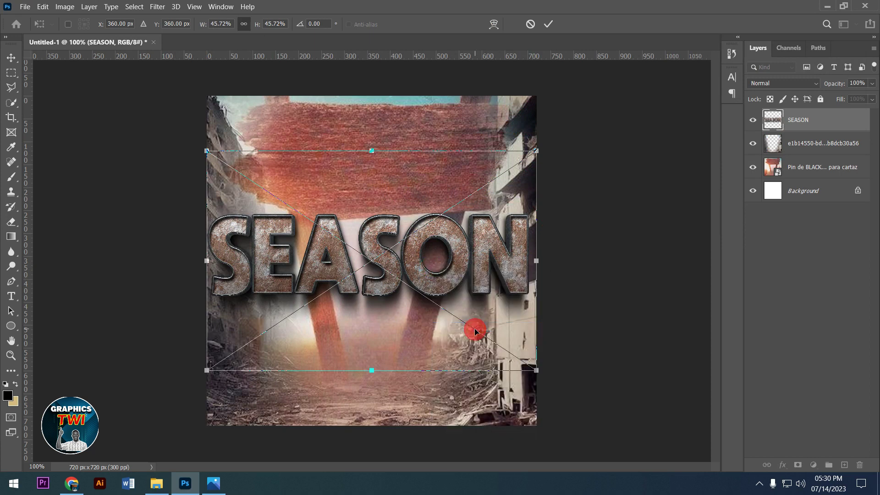
pyautogui.moveTo(537, 153); pyautogui.dragTo(528, 202)
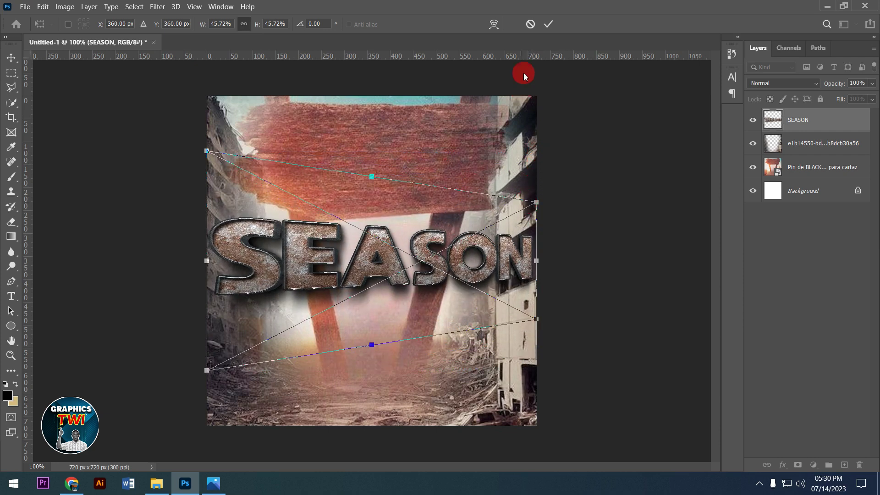
pyautogui.click(549, 24)
# - Move SEASON up onto the sign and start shrinking and tilting it with Free Transform
pyautogui.press('e')
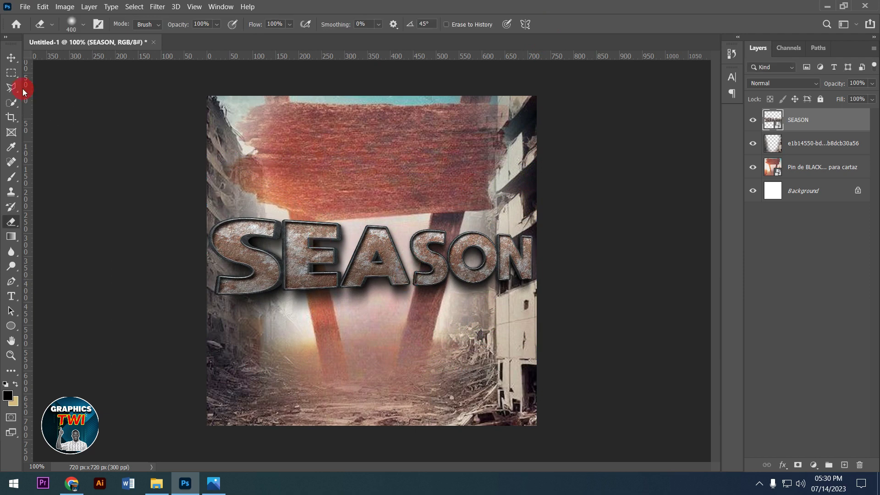
pyautogui.click(10, 56)
pyautogui.moveTo(347, 271); pyautogui.dragTo(353, 176)
pyautogui.press('ctrl')
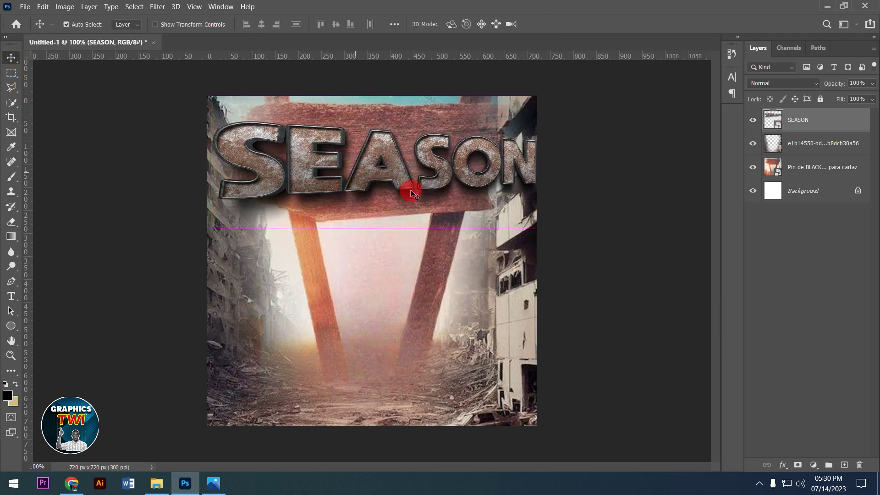
pyautogui.hotkey('ctrl', 't')
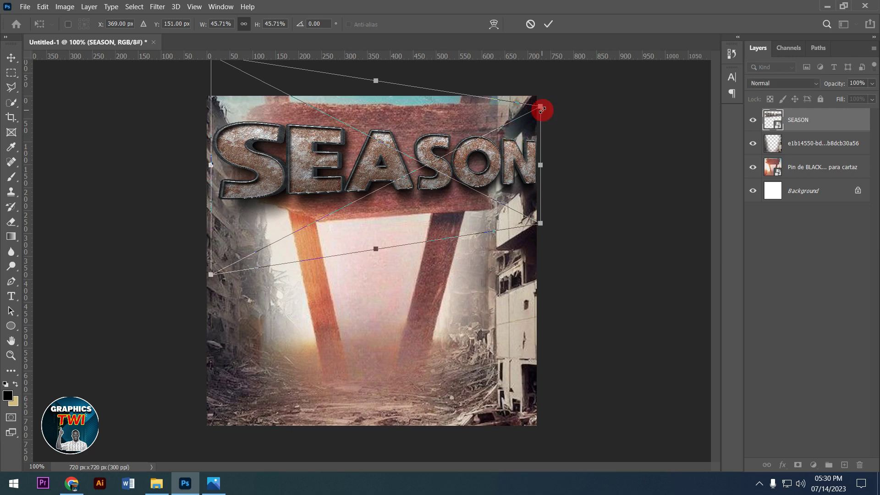
pyautogui.moveTo(541, 109); pyautogui.dragTo(511, 131)
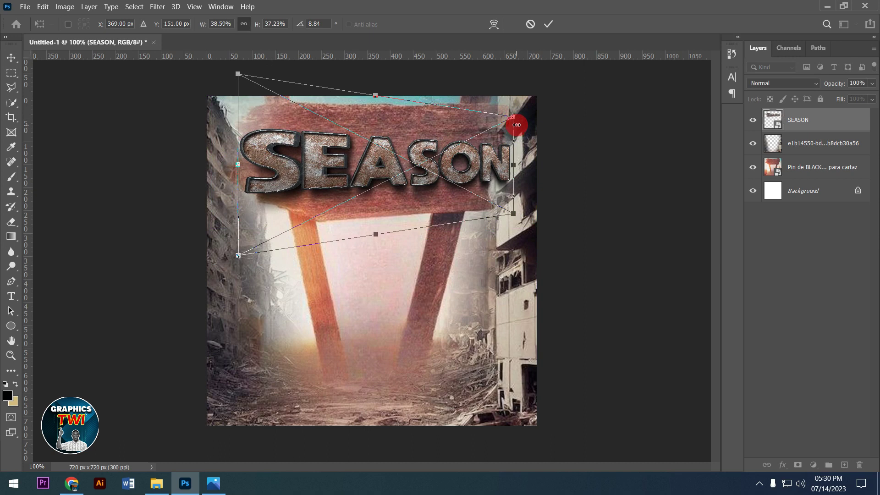
pyautogui.moveTo(516, 125); pyautogui.dragTo(513, 125)
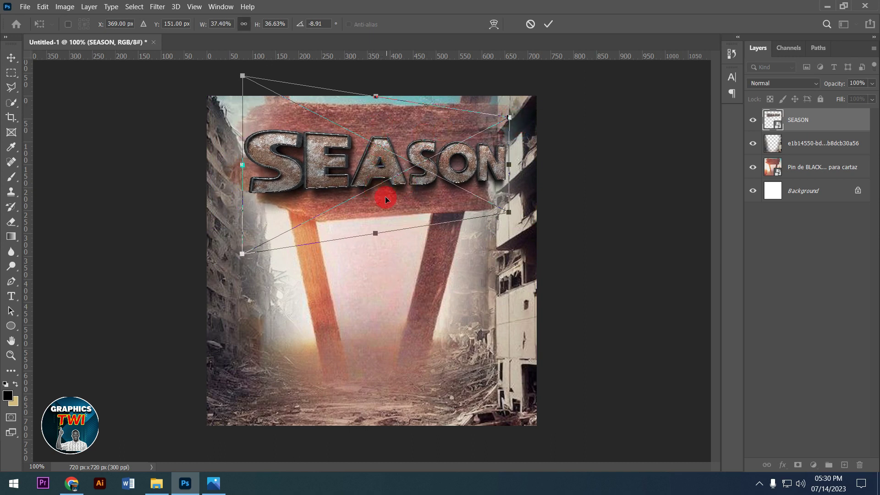
# - Finish fitting SEASON atop the signboard at the board's angle, then drag the ATTACK image in
pyautogui.moveTo(374, 236); pyautogui.dragTo(375, 250)
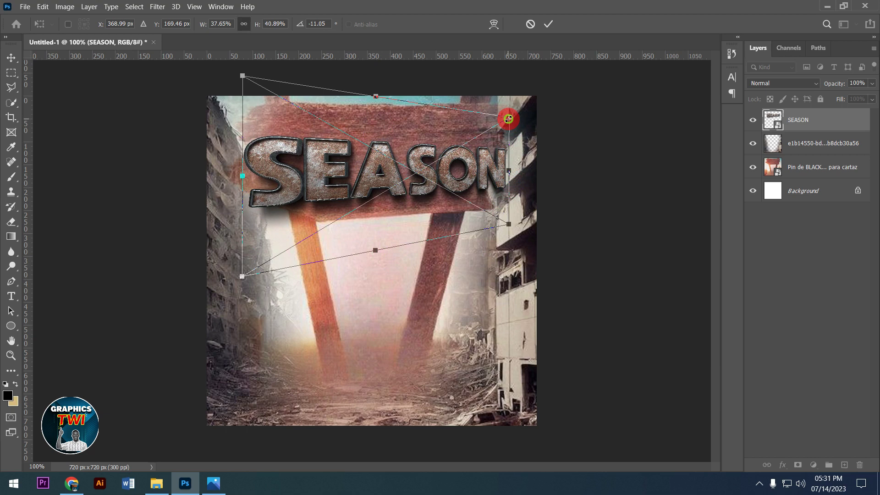
pyautogui.moveTo(508, 119); pyautogui.dragTo(495, 123)
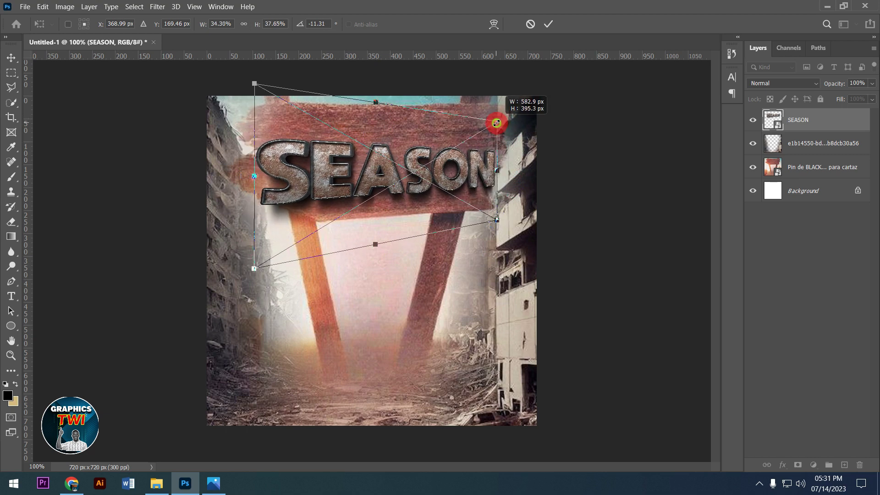
pyautogui.moveTo(434, 195); pyautogui.dragTo(438, 168)
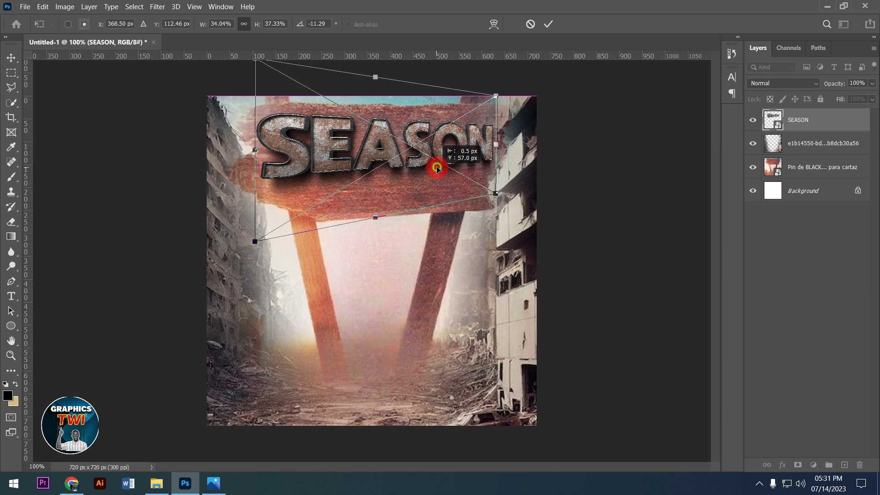
pyautogui.hotkey('shift', 'Up')
pyautogui.moveTo(523, 165); pyautogui.dragTo(519, 160)
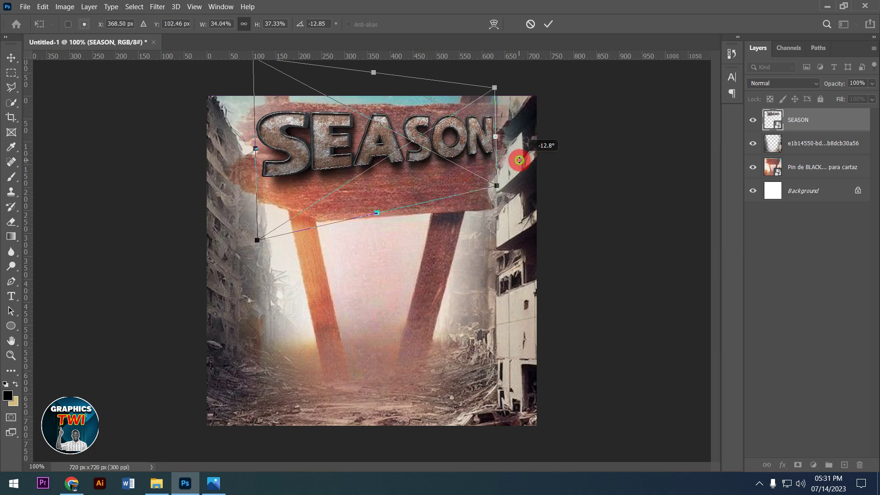
pyautogui.click(547, 25)
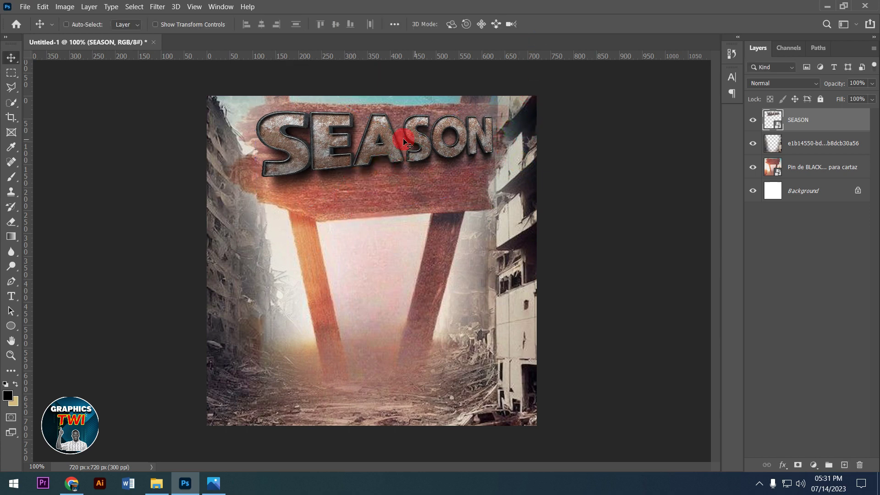
pyautogui.click(156, 483)
pyautogui.moveTo(305, 185)
pyautogui.mouseDown()
pyautogui.moveTo(137, 293)
pyautogui.moveTo(400, 276)
pyautogui.mouseUp()
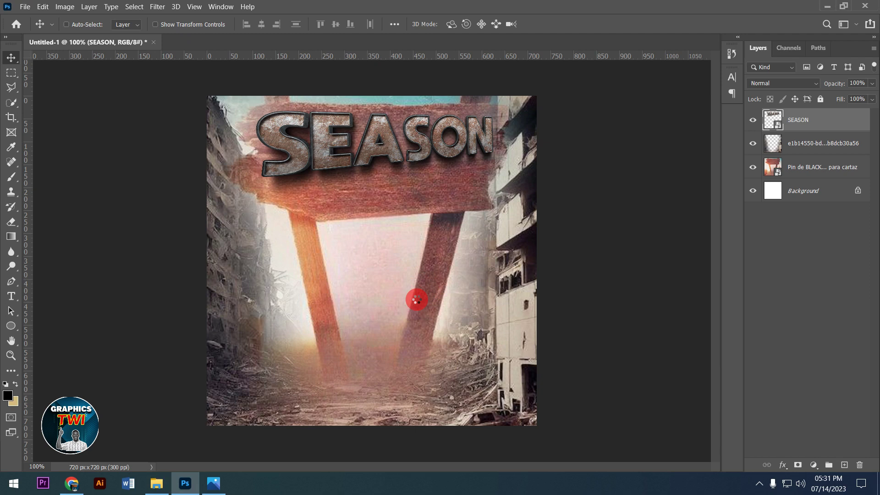
# - Skew ATTACK in perspective so its right end is narrower
pyautogui.rightClick(416, 254)
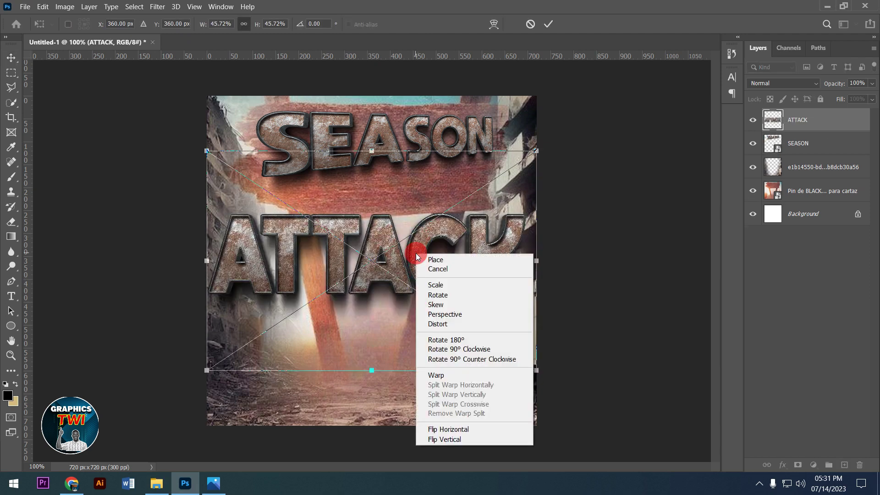
pyautogui.click(420, 311)
pyautogui.moveTo(538, 151); pyautogui.dragTo(533, 210)
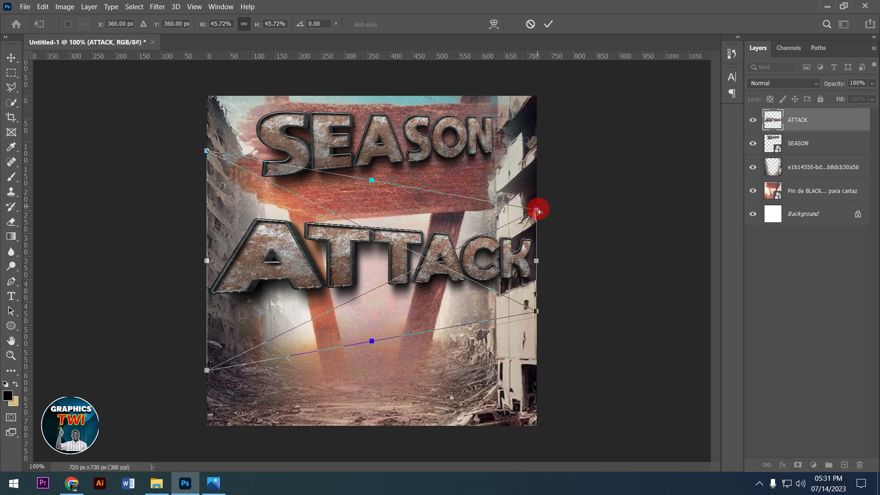
pyautogui.click(548, 23)
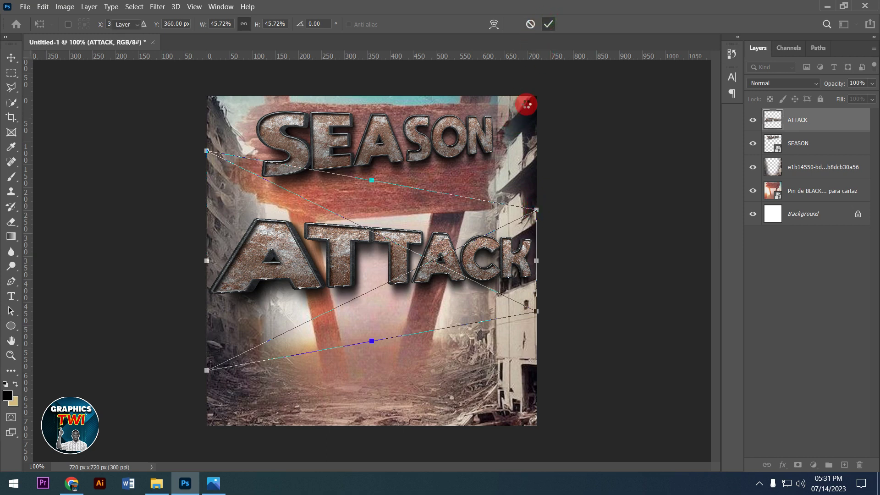
# - Shrink and tilt ATTACK with Free Transform, moving it just under SEASON
pyautogui.press('ctrl')
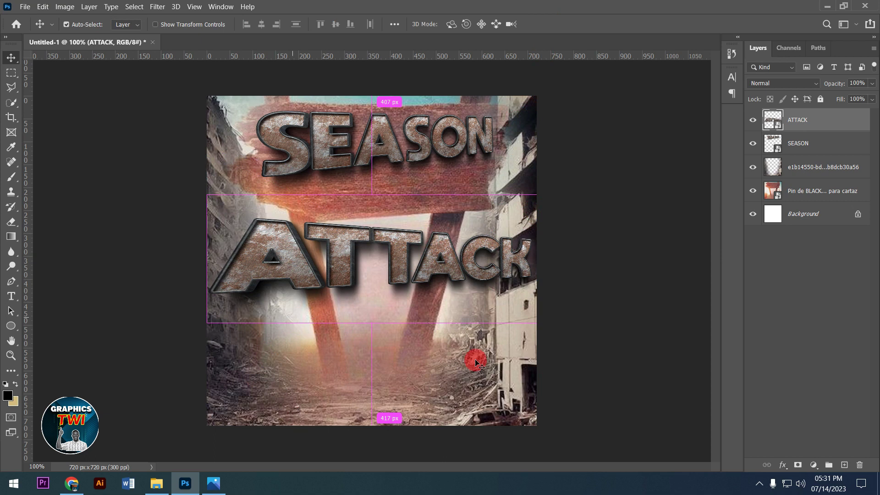
pyautogui.hotkey('ctrl', 't')
pyautogui.moveTo(536, 208)
pyautogui.mouseDown()
pyautogui.moveTo(477, 235)
pyautogui.moveTo(450, 287)
pyautogui.moveTo(476, 219)
pyautogui.mouseUp()
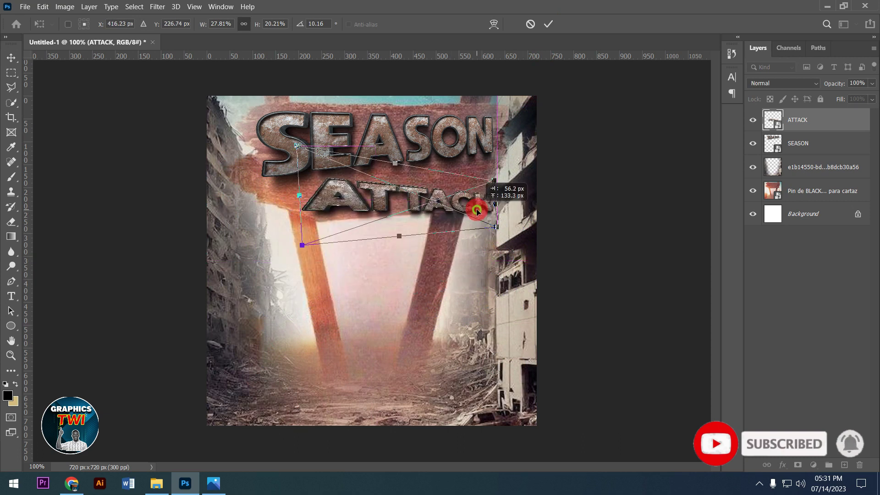
pyautogui.moveTo(535, 212)
pyautogui.mouseDown()
pyautogui.moveTo(517, 192)
pyautogui.moveTo(524, 202)
pyautogui.mouseUp()
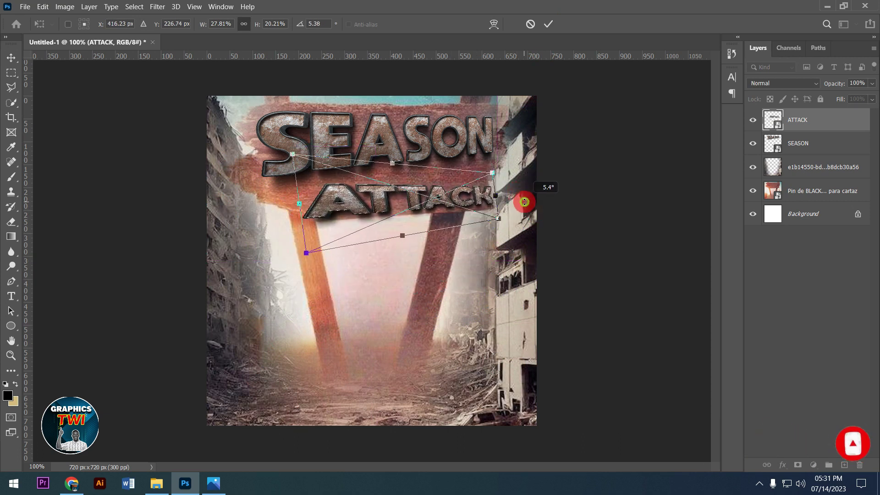
pyautogui.moveTo(428, 232)
pyautogui.mouseDown()
pyautogui.moveTo(445, 227)
pyautogui.moveTo(451, 207)
pyautogui.mouseUp()
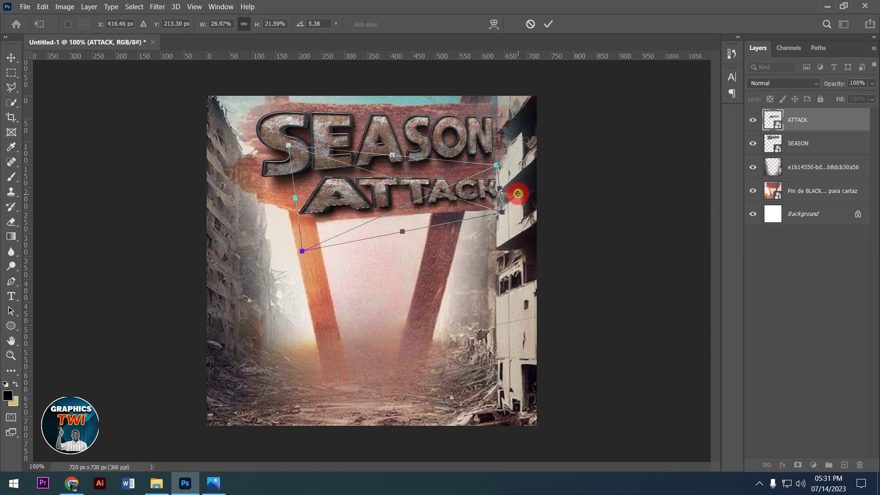
pyautogui.moveTo(517, 194); pyautogui.dragTo(514, 193)
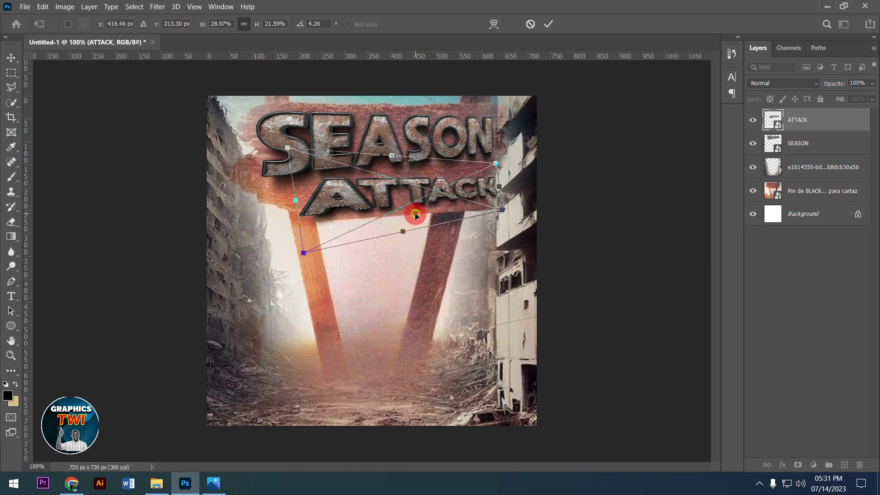
pyautogui.moveTo(416, 215); pyautogui.dragTo(407, 212)
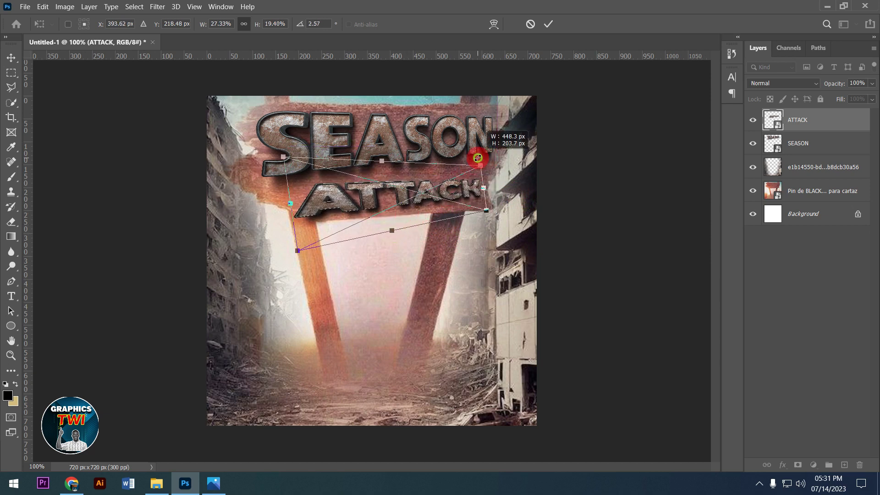
# - Fine-tune ATTACK's size, position and slight upward tilt on the sign
pyautogui.moveTo(488, 158); pyautogui.dragTo(483, 164)
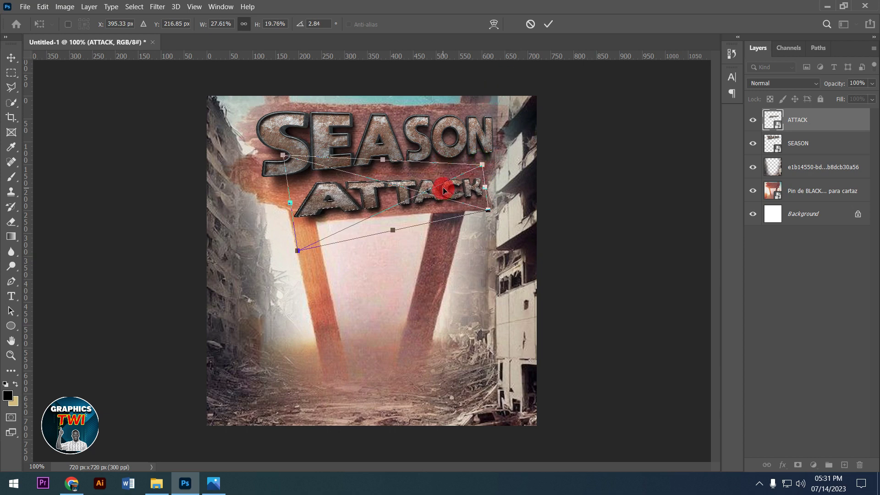
pyautogui.moveTo(444, 188); pyautogui.dragTo(444, 183)
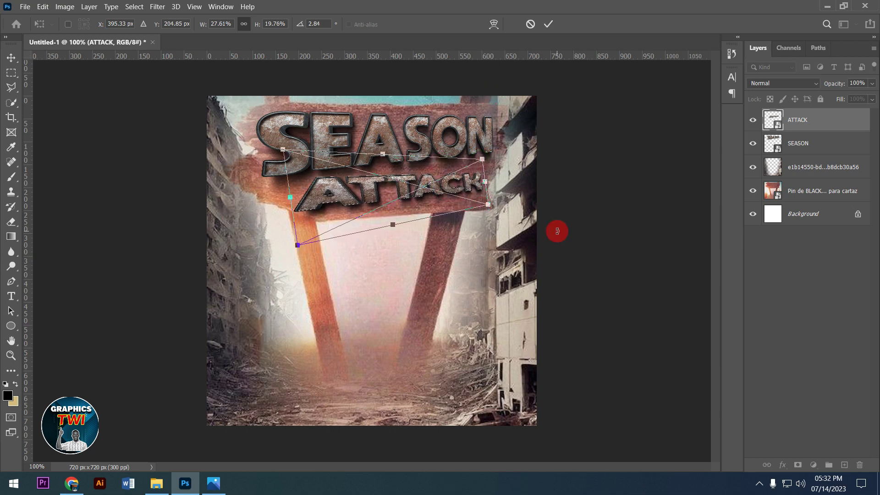
pyautogui.moveTo(511, 193); pyautogui.dragTo(513, 185)
pyautogui.press('Up')
pyautogui.press('Up')
pyautogui.press('Up')
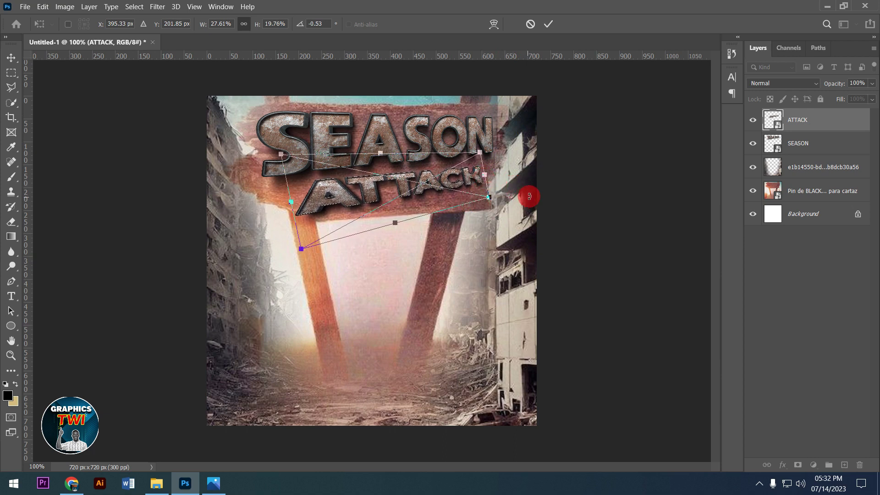
pyautogui.moveTo(522, 193); pyautogui.dragTo(524, 197)
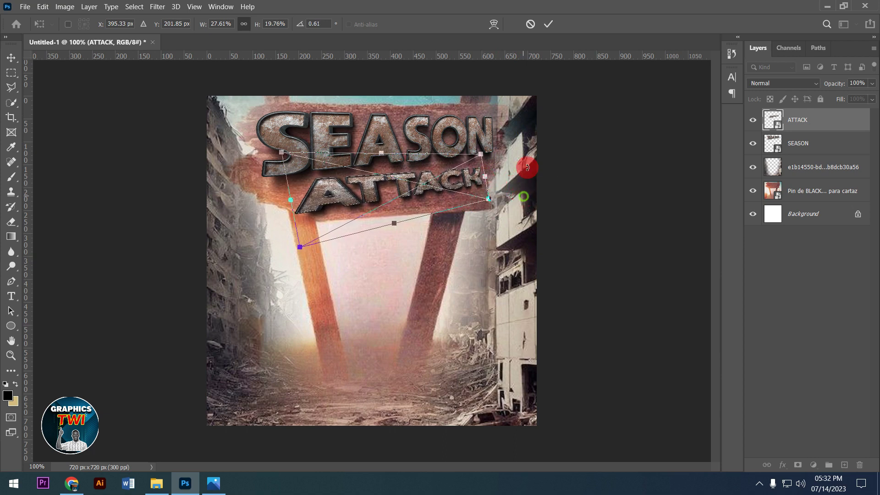
pyautogui.click(550, 31)
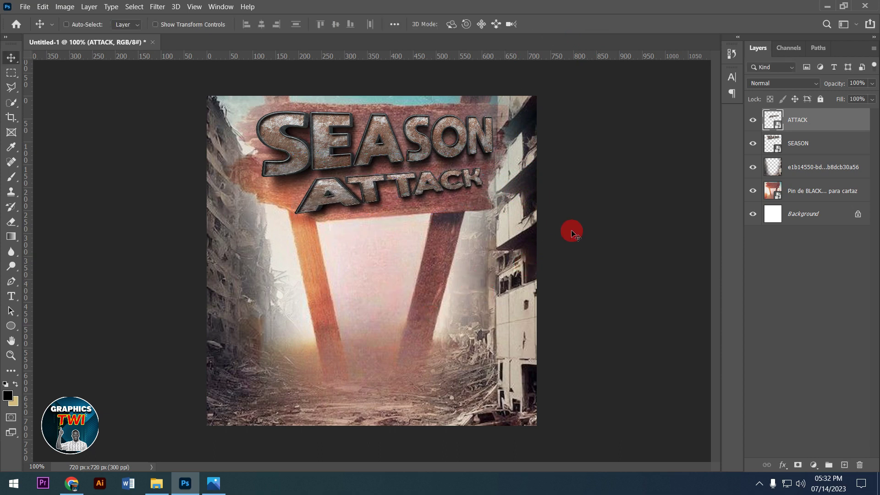
# - Group SEASON and ATTACK into a group named title
pyautogui.keyDown('ctrl'); pyautogui.click(817, 150); pyautogui.keyUp('ctrl')
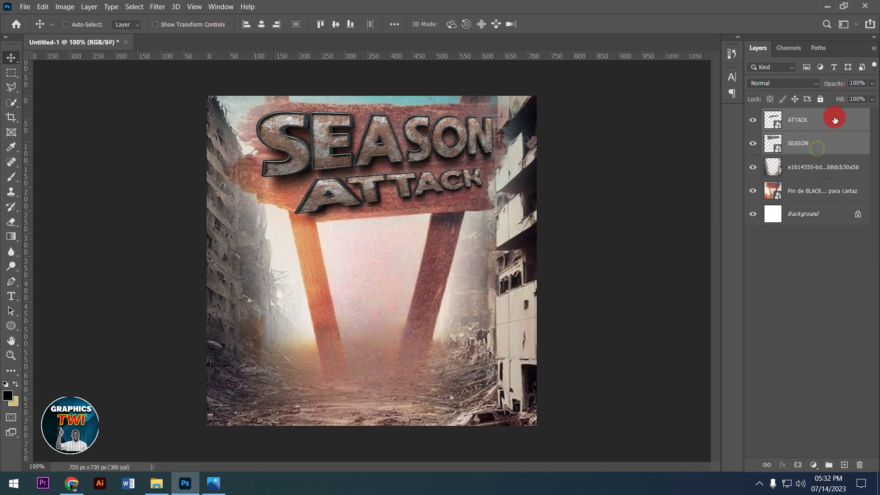
pyautogui.hotkey('ctrl', 'g')
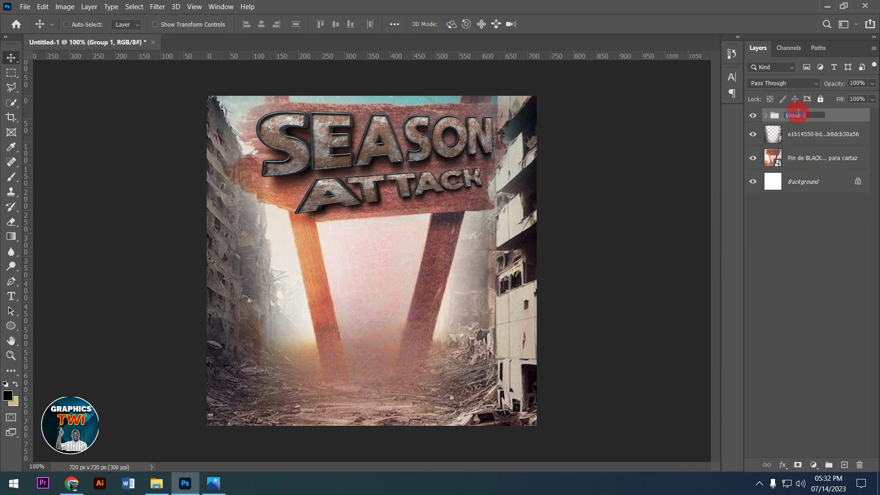
pyautogui.click(833, 127)
# - Group the ruined-city and sign layers into a group named bg
pyautogui.click(803, 150)
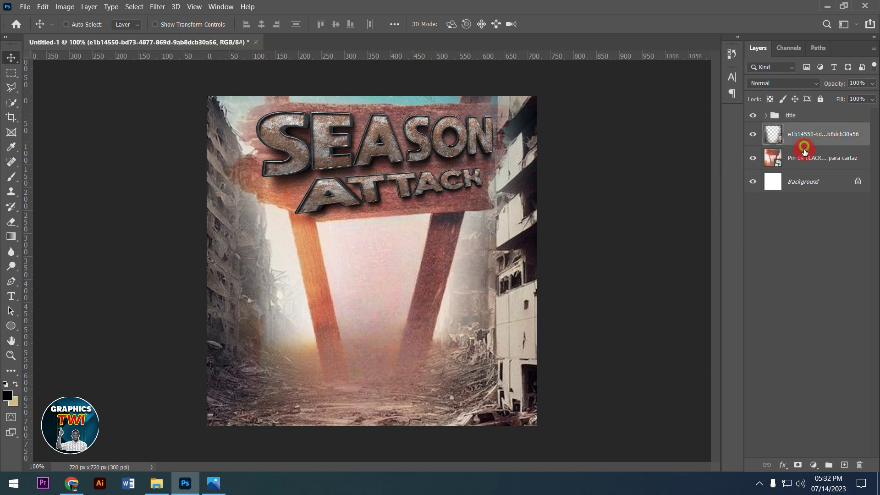
pyautogui.keyDown('ctrl'); pyautogui.click(802, 167); pyautogui.keyUp('ctrl')
pyautogui.hotkey('ctrl', 'g')
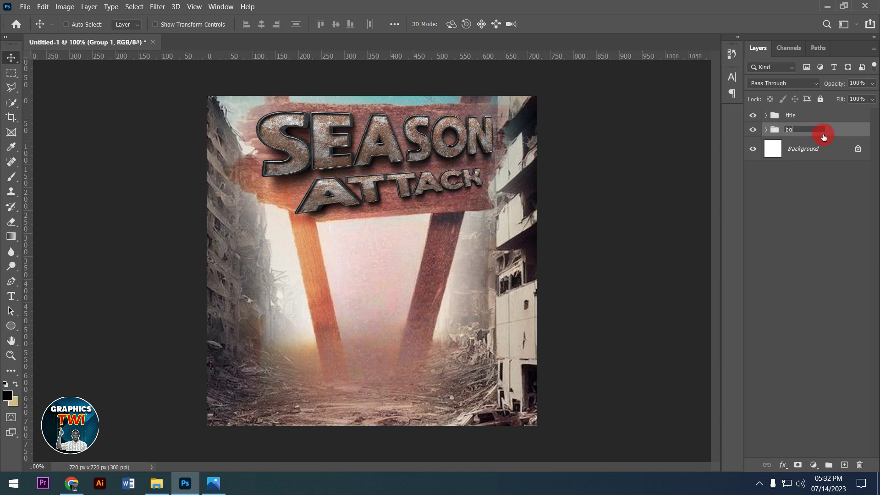
pyautogui.write('bg')
pyautogui.click(826, 127)
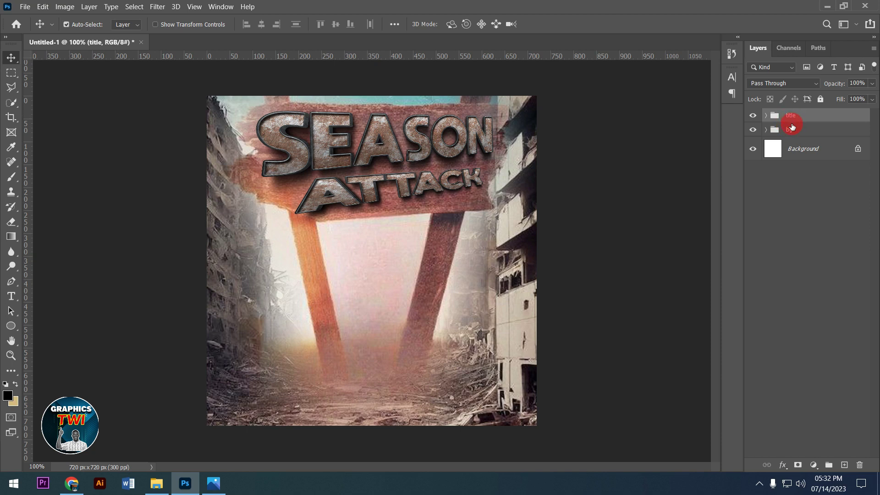
# - Scale the title group down slightly on the sign
pyautogui.hotkey('ctrl', 't')
pyautogui.moveTo(499, 89); pyautogui.dragTo(487, 94)
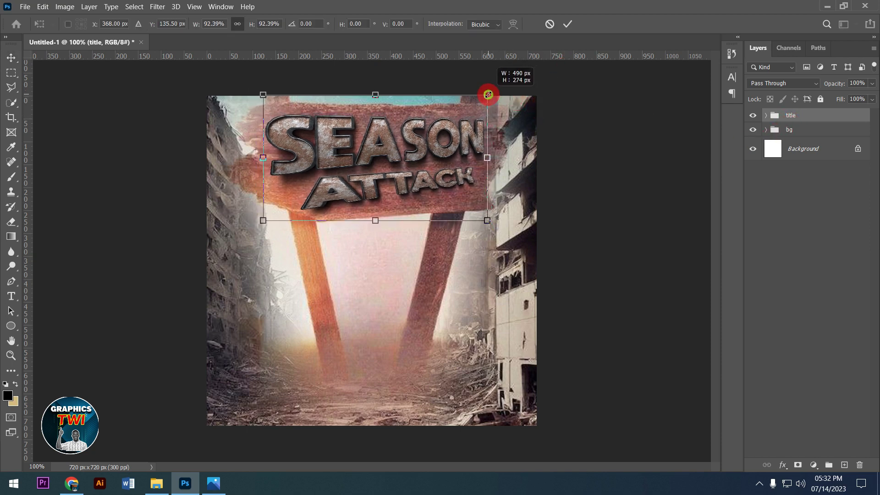
pyautogui.click(569, 26)
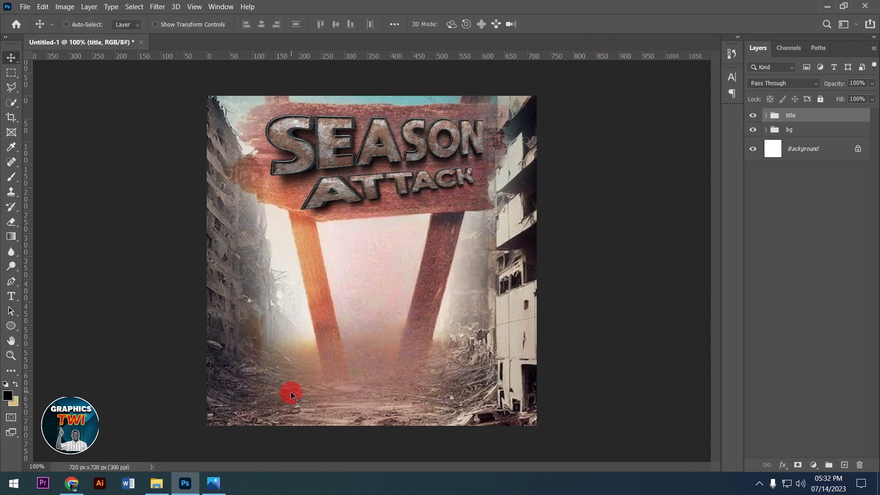
pyautogui.click(158, 486)
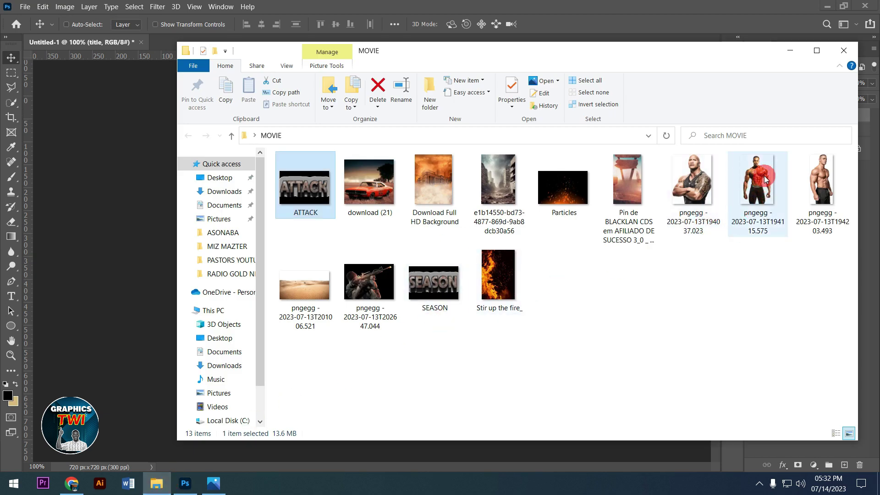
# - Place the shirtless fighter photo, scaled down and positioned at the poster's right
pyautogui.click(819, 172)
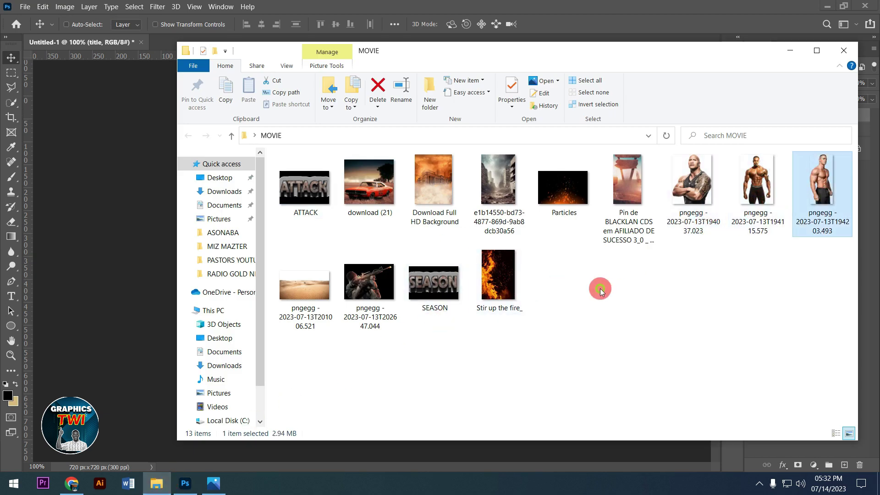
pyautogui.click(143, 382)
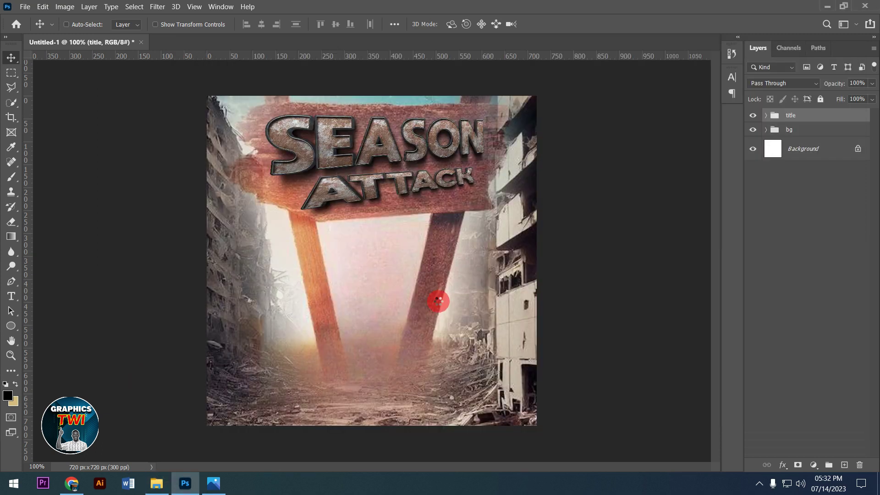
pyautogui.moveTo(441, 306); pyautogui.dragTo(443, 304)
pyautogui.moveTo(452, 94); pyautogui.dragTo(403, 170)
pyautogui.moveTo(405, 287); pyautogui.dragTo(487, 316)
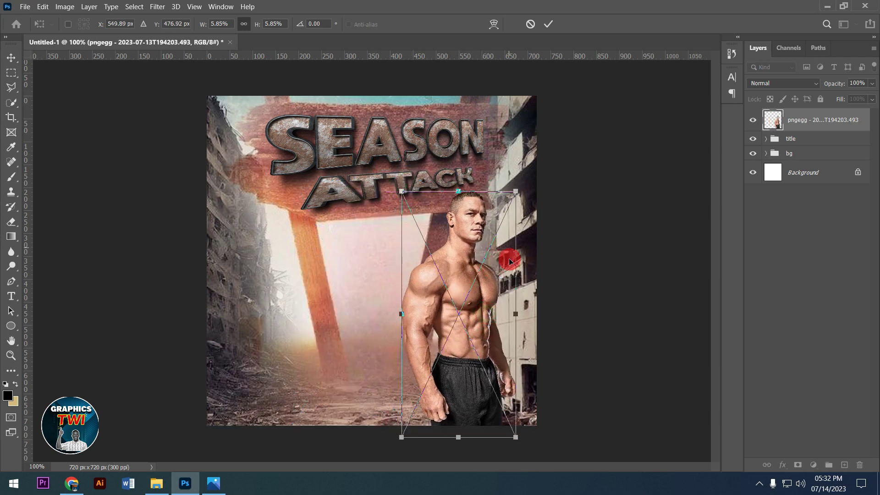
pyautogui.moveTo(514, 438); pyautogui.dragTo(507, 424)
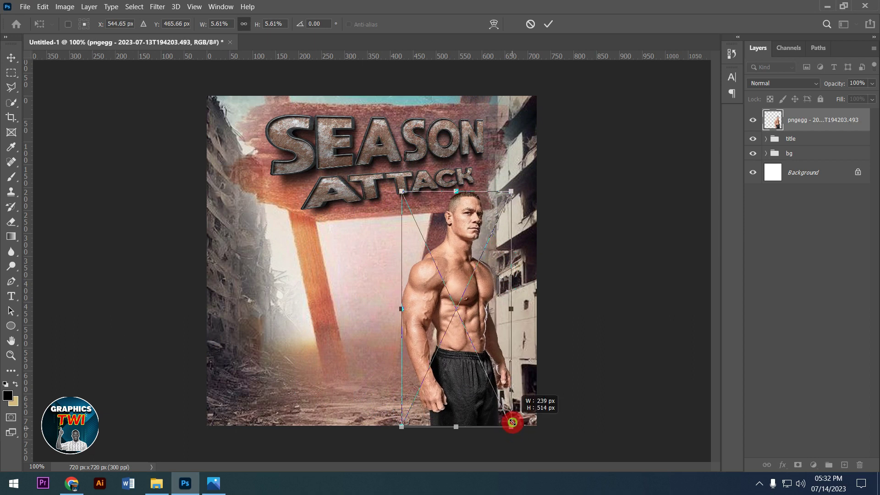
pyautogui.click(549, 25)
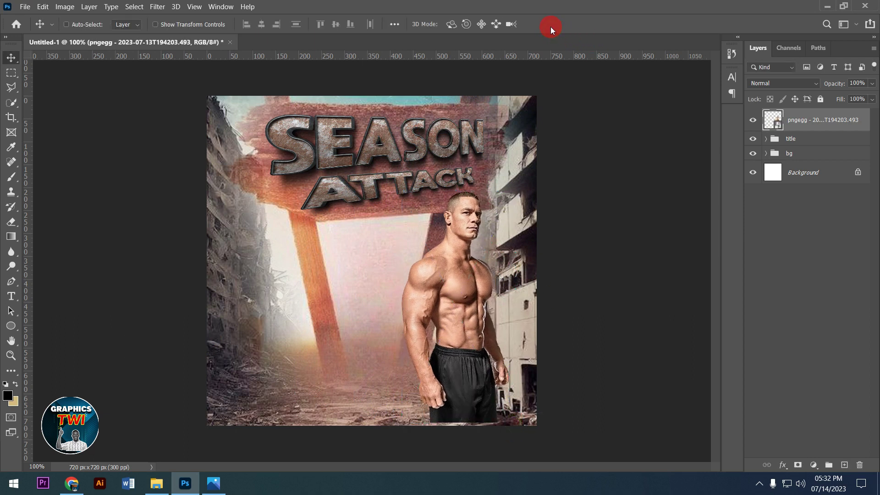
# - Apply Topaz Adjust 5's Dynamic Pop II preset to the fighter
pyautogui.click(157, 7)
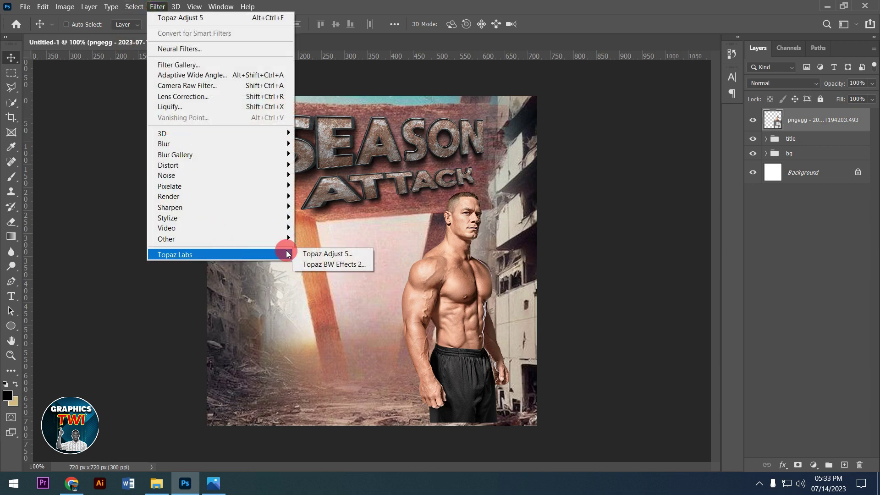
pyautogui.click(320, 251)
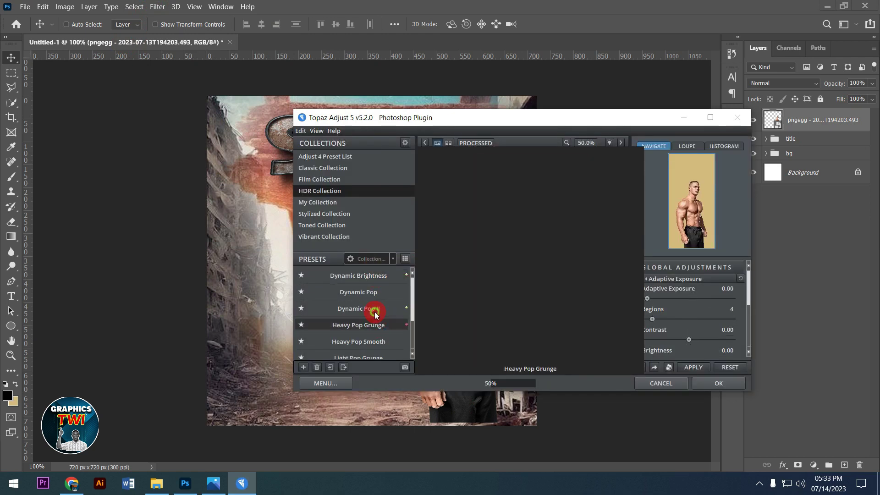
pyautogui.click(375, 310)
pyautogui.click(729, 393)
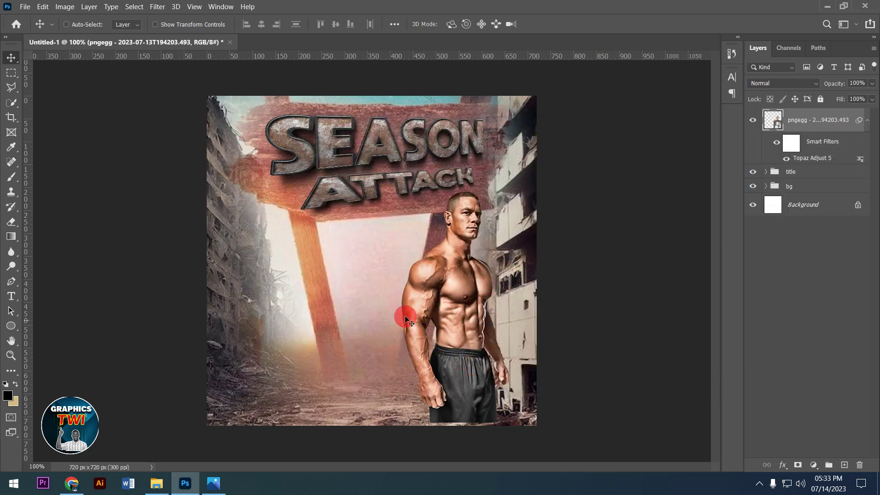
# - Place the tattooed, arms-crossed actor PNG in the poster, scaled and positioned centre-front
pyautogui.click(157, 483)
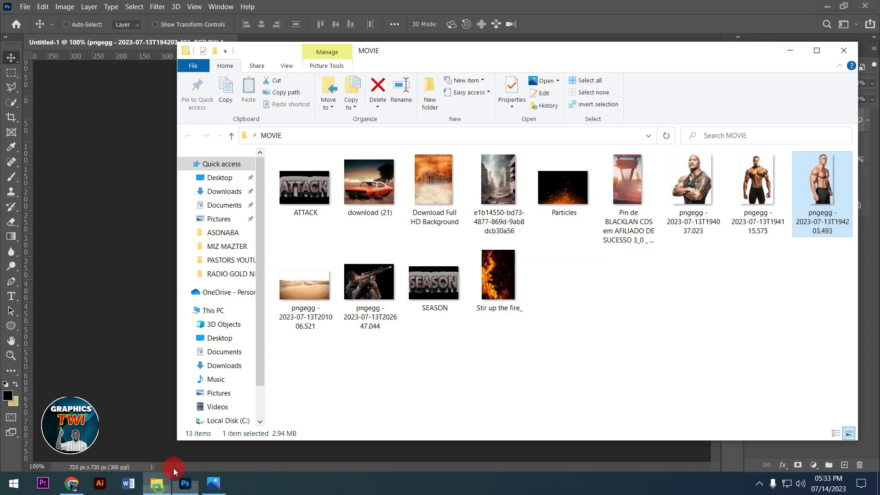
pyautogui.click(693, 188)
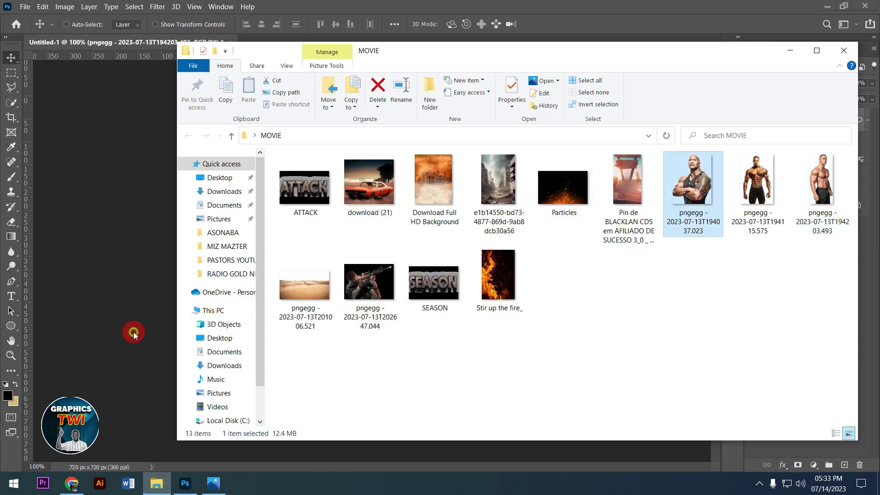
pyautogui.click(133, 331)
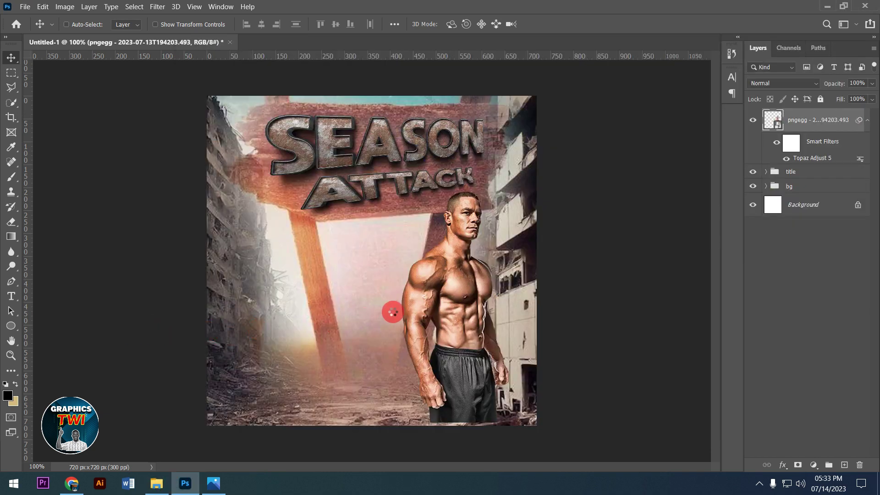
pyautogui.moveTo(147, 332); pyautogui.dragTo(401, 309)
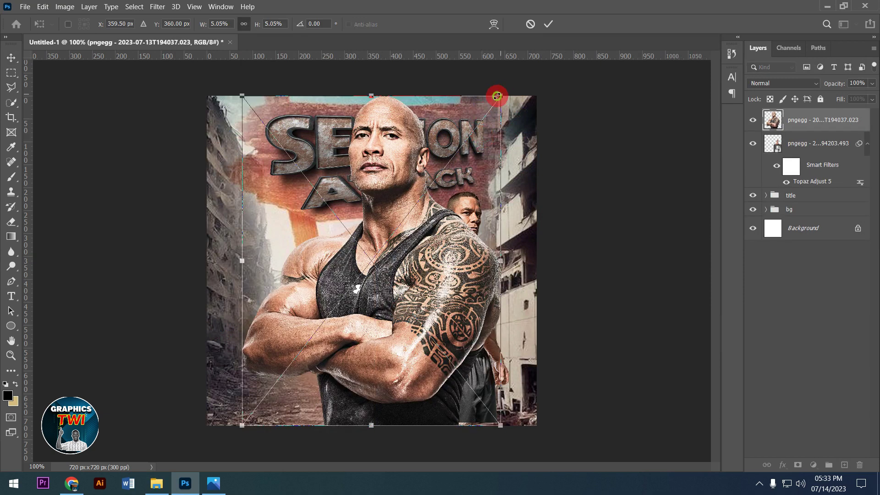
pyautogui.moveTo(497, 96); pyautogui.dragTo(434, 176)
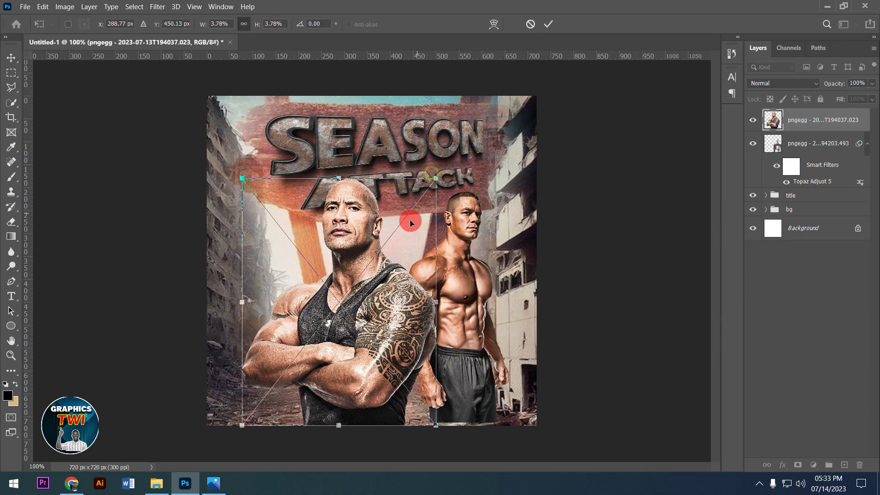
pyautogui.moveTo(378, 267); pyautogui.dragTo(411, 286)
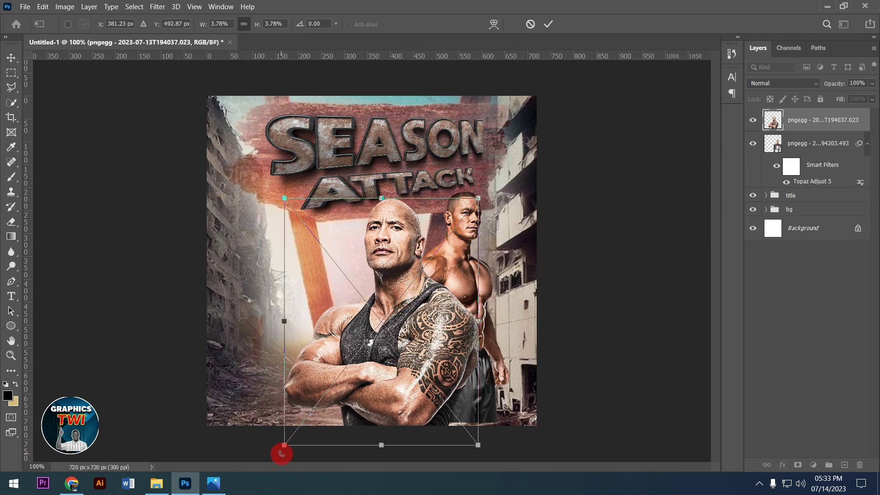
pyautogui.moveTo(284, 449); pyautogui.dragTo(299, 423)
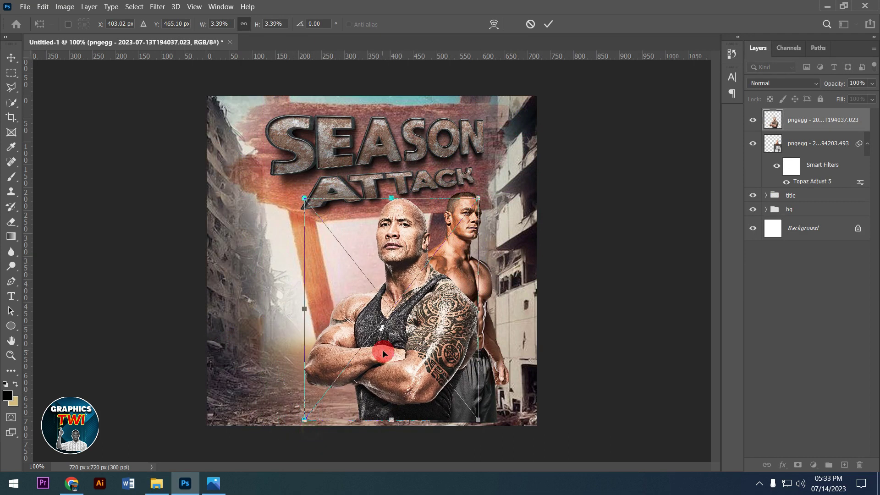
pyautogui.moveTo(377, 351); pyautogui.dragTo(373, 354)
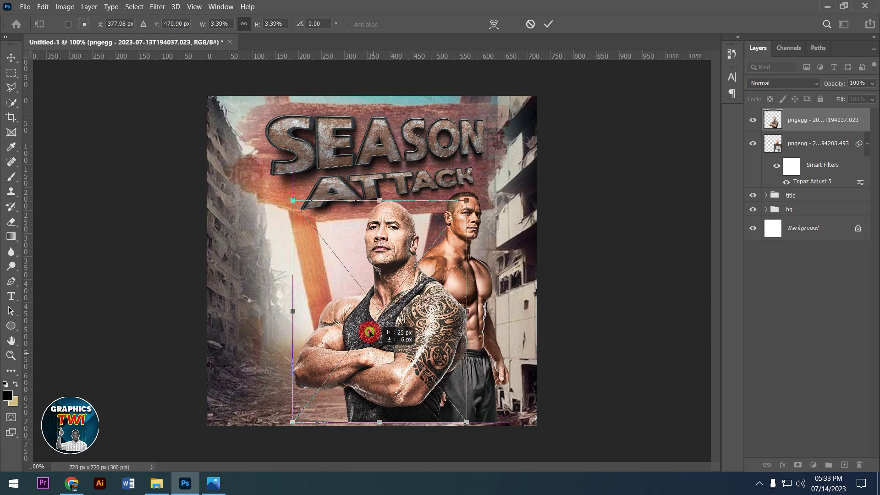
pyautogui.moveTo(289, 202); pyautogui.dragTo(291, 200)
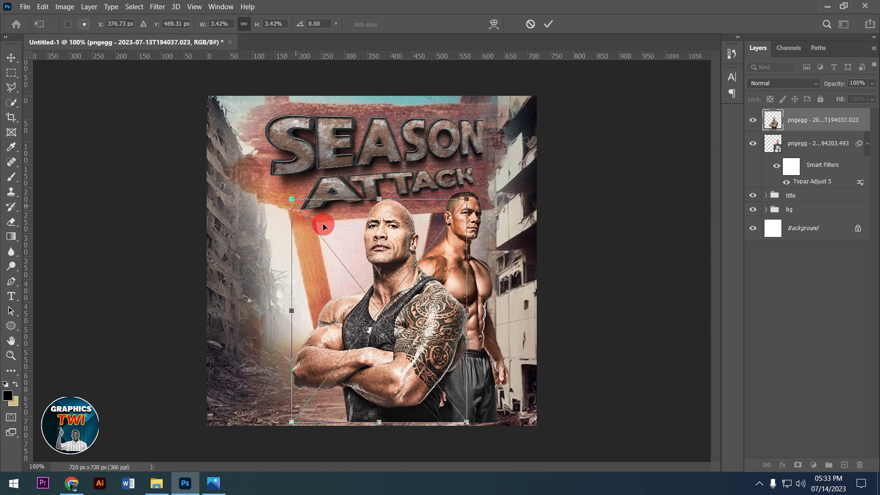
pyautogui.moveTo(365, 346); pyautogui.dragTo(377, 344)
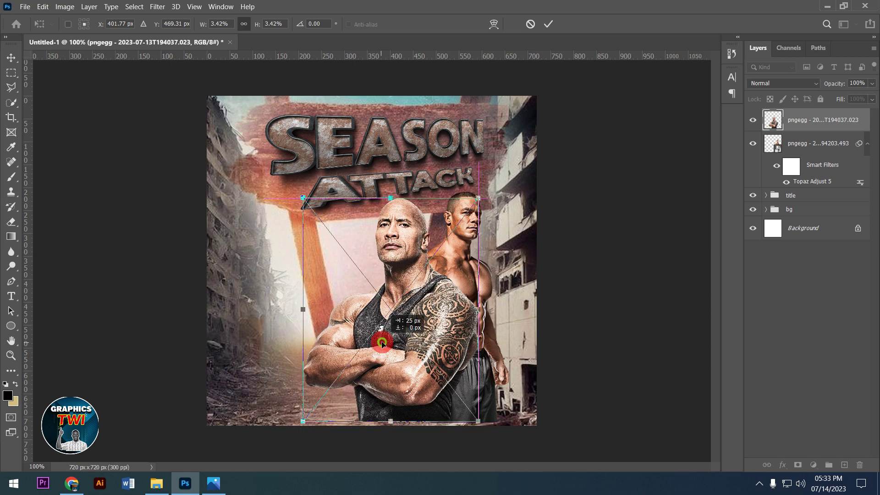
pyautogui.click(548, 23)
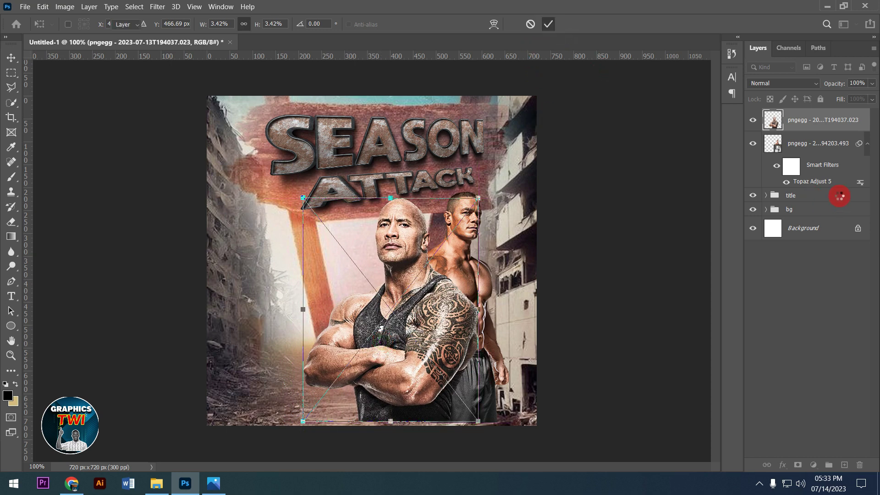
# - Shift the shirtless fighter right and nudge the tattooed actor so they overlap
pyautogui.click(801, 154)
pyautogui.moveTo(479, 263); pyautogui.dragTo(495, 262)
pyautogui.click(809, 120)
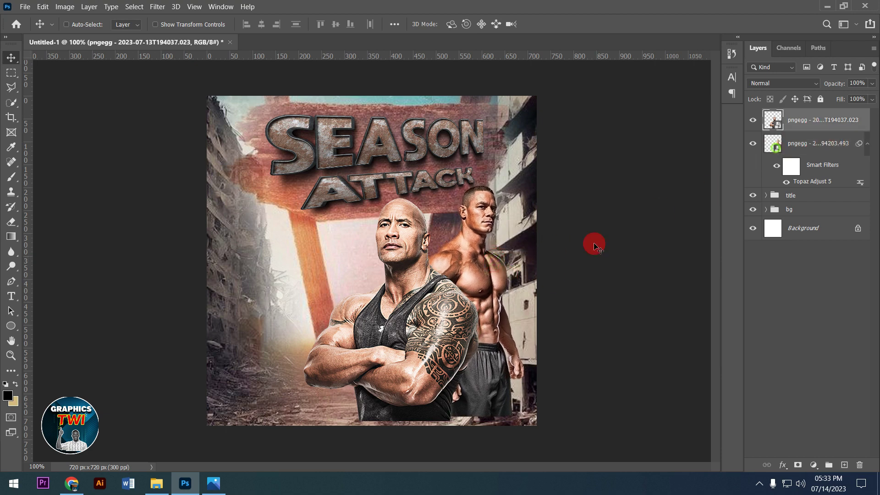
pyautogui.moveTo(425, 287); pyautogui.dragTo(426, 284)
# - Apply Topaz Adjust 5 with the Dynamic Pop II preset to the tattooed actor
pyautogui.click(158, 7)
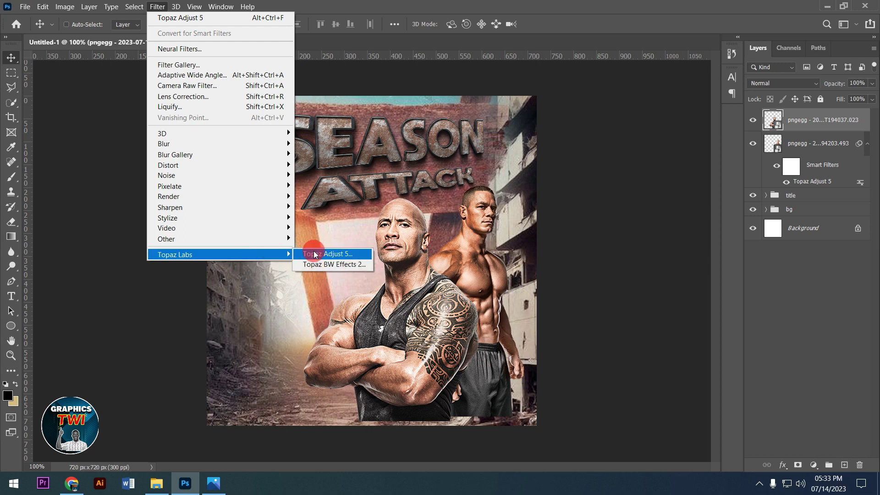
pyautogui.moveTo(175, 254)
pyautogui.click(321, 254)
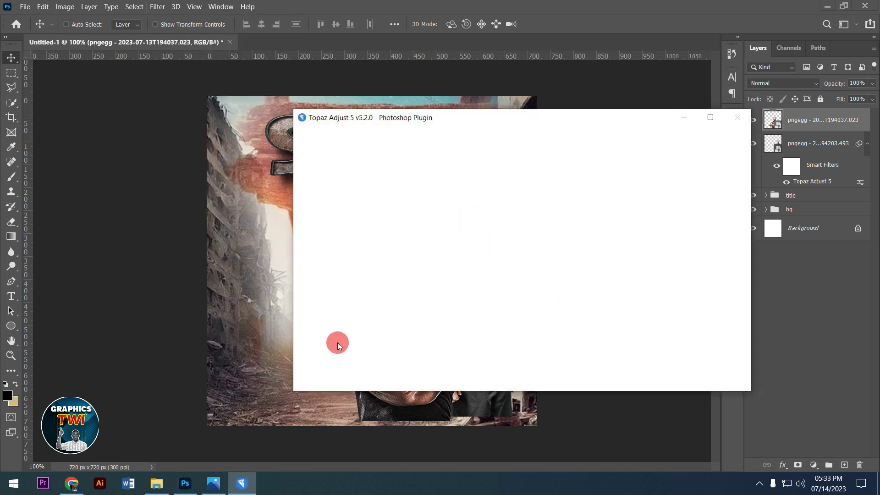
pyautogui.click(376, 306)
pyautogui.click(369, 296)
pyautogui.click(367, 312)
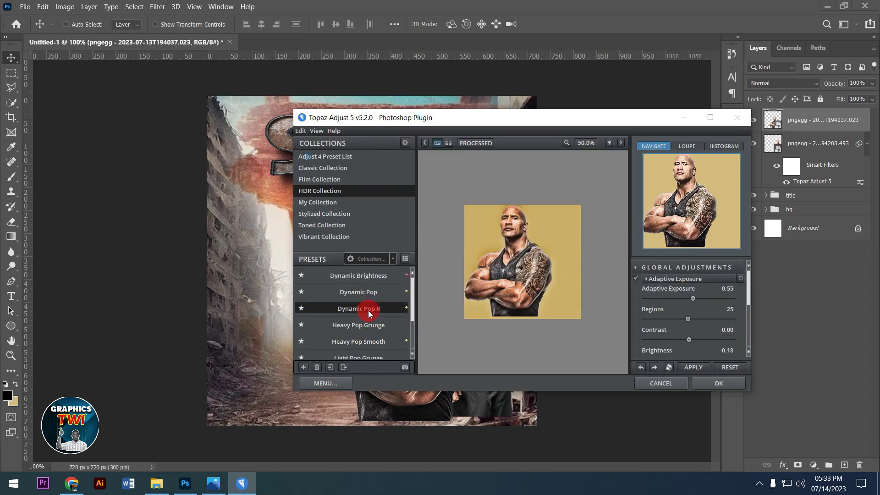
pyautogui.click(719, 384)
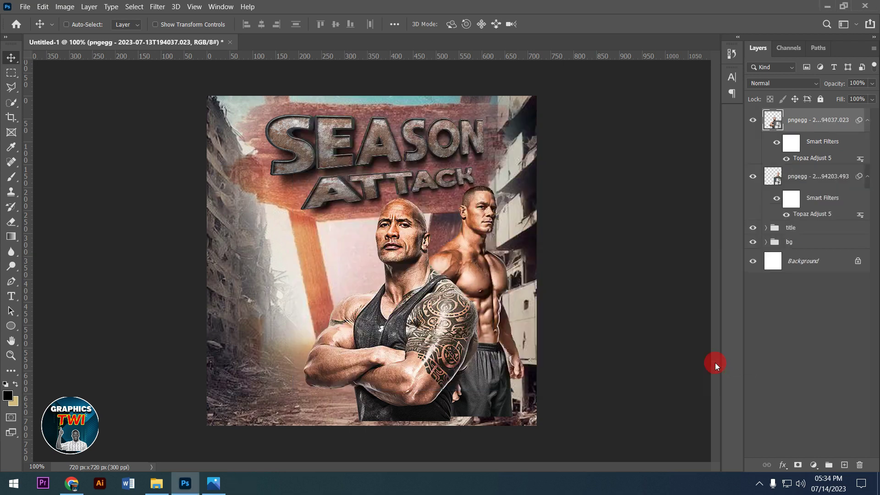
pyautogui.click(140, 473)
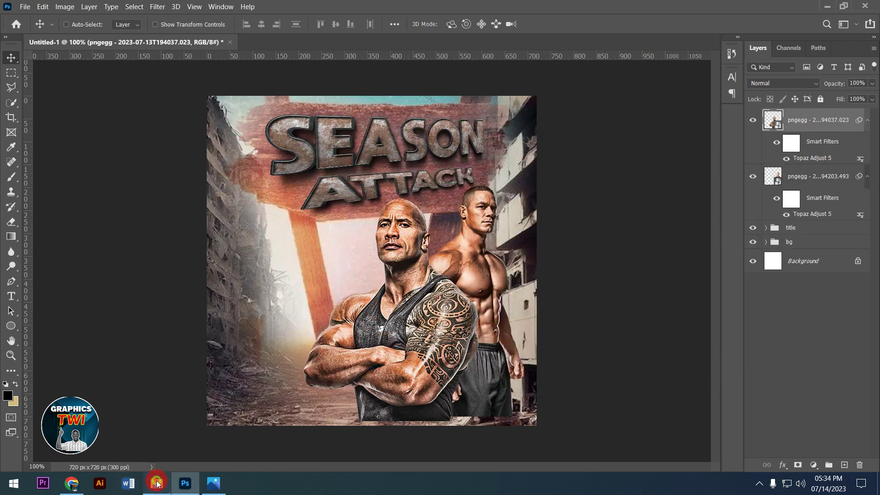
# - Place the muscular black-shorts actor PNG in the poster, scaled down at the left
pyautogui.click(157, 484)
pyautogui.click(741, 190)
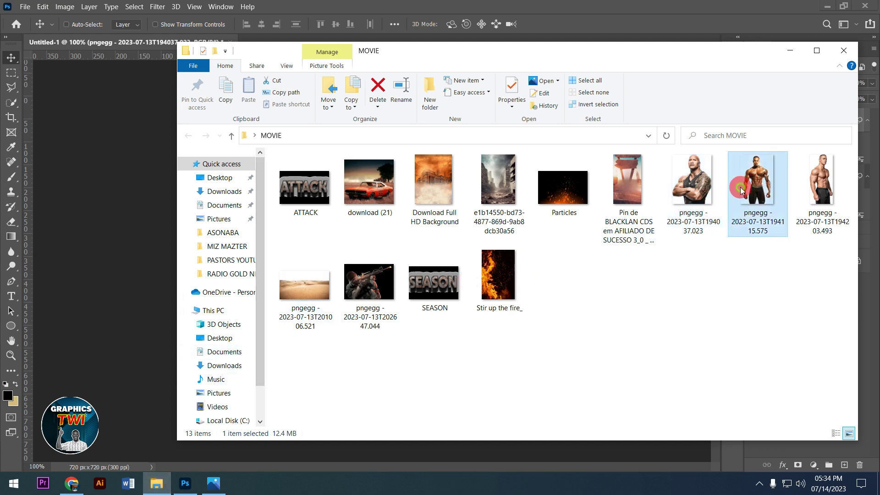
pyautogui.click(142, 341)
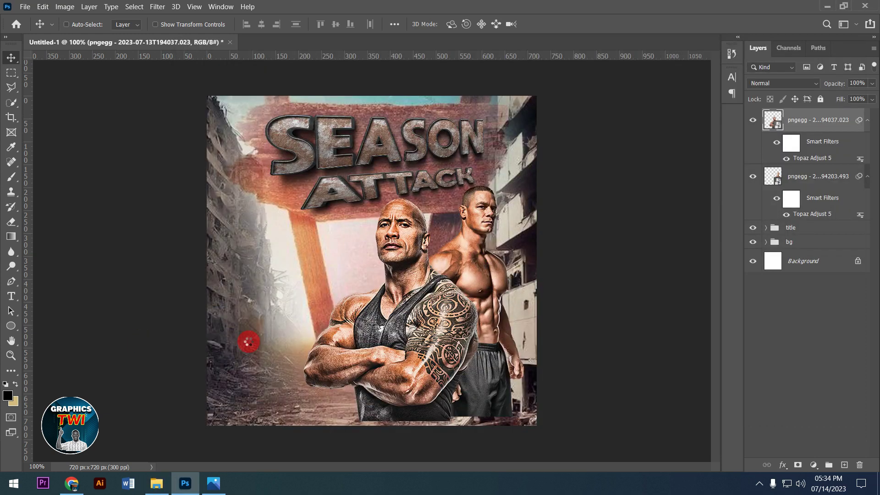
pyautogui.moveTo(248, 341); pyautogui.dragTo(279, 326)
pyautogui.moveTo(480, 91); pyautogui.dragTo(408, 204)
pyautogui.moveTo(365, 300); pyautogui.dragTo(366, 294)
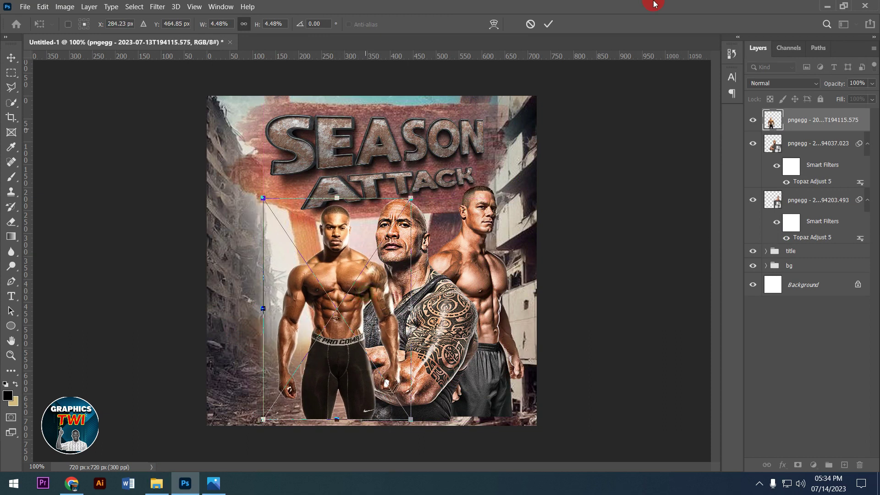
pyautogui.click(545, 25)
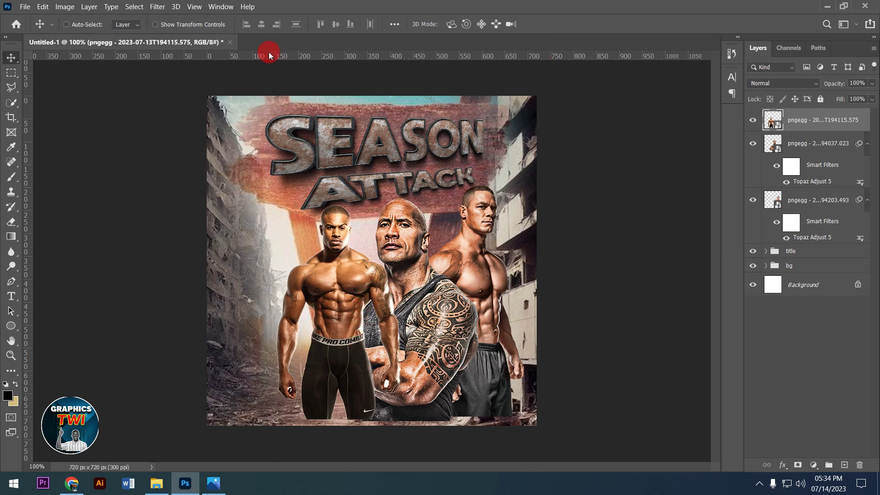
# - Apply Topaz Adjust 5 with the Dynamic Pop II preset to the third actor
pyautogui.click(155, 8)
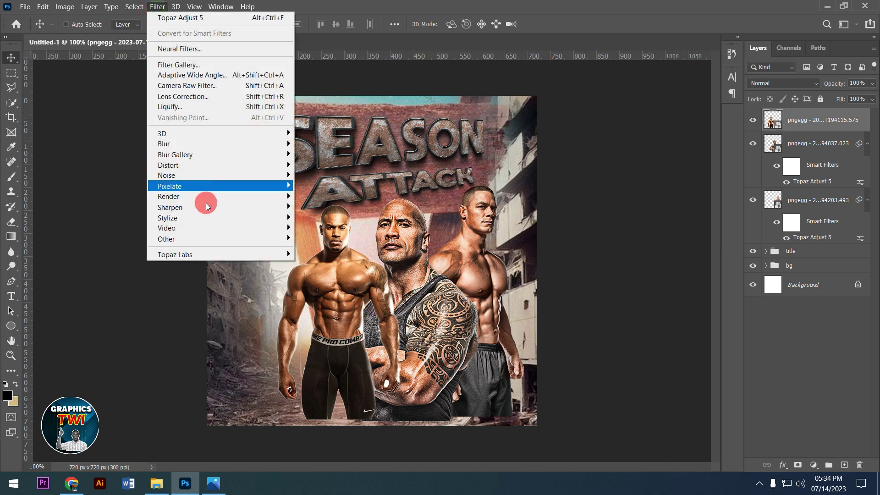
pyautogui.moveTo(206, 254)
pyautogui.click(303, 254)
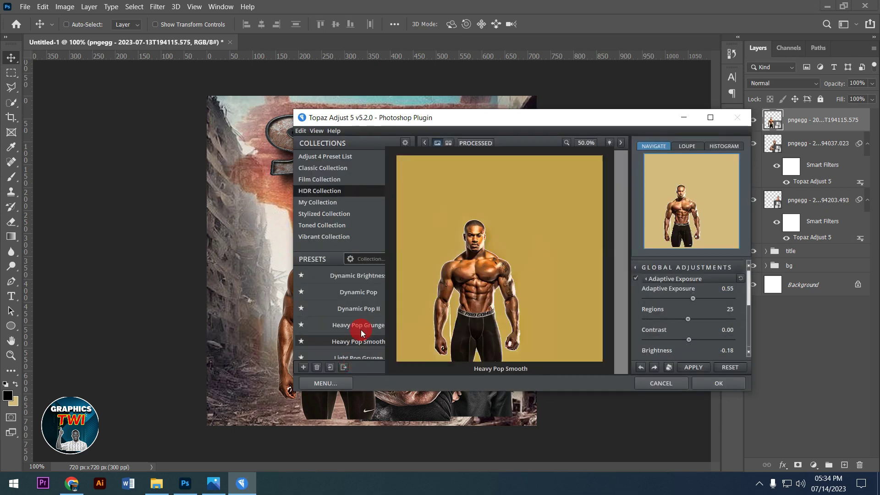
pyautogui.click(361, 312)
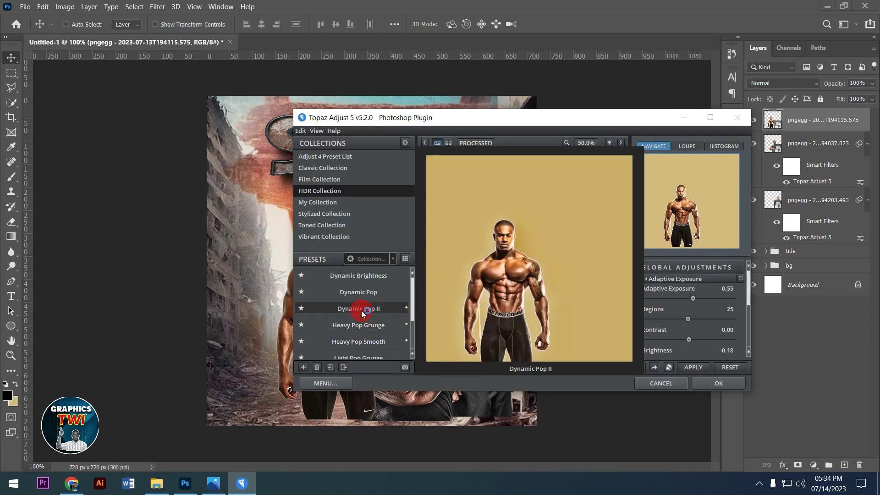
pyautogui.click(706, 383)
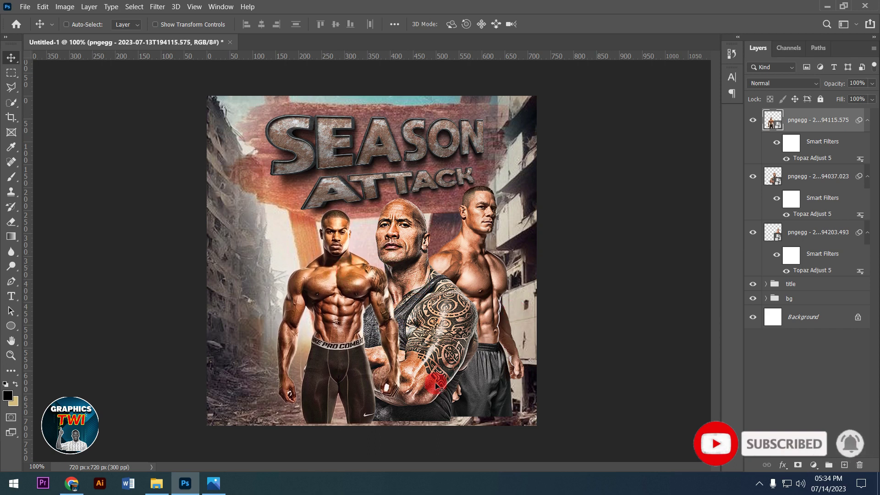
# - Group the three actor layers with Ctrl+G into a group named images
pyautogui.keyDown('ctrl'); pyautogui.click(812, 185); pyautogui.keyUp('ctrl')
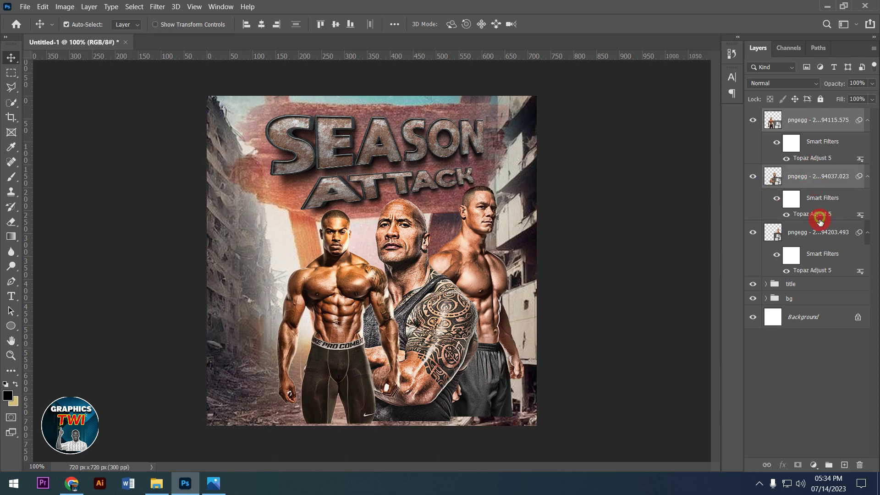
pyautogui.keyDown('ctrl'); pyautogui.click(820, 235); pyautogui.keyUp('ctrl')
pyautogui.hotkey('ctrl', 'g')
pyautogui.write('images')
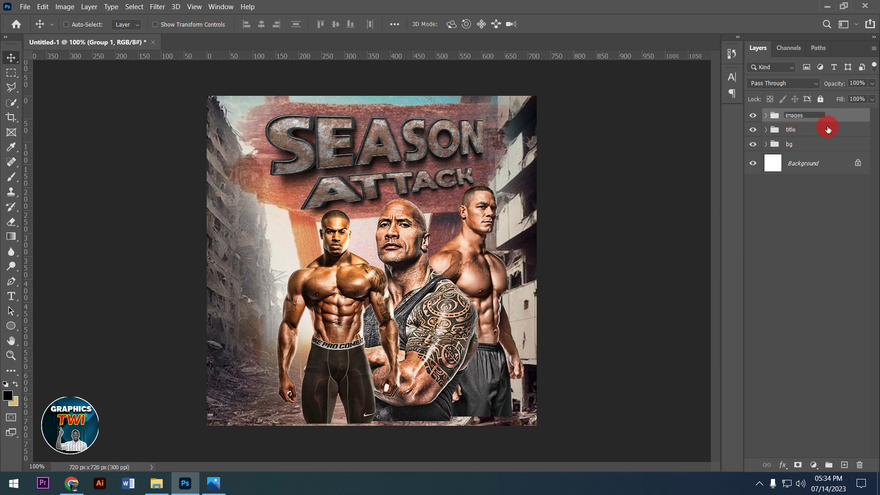
pyautogui.click(779, 136)
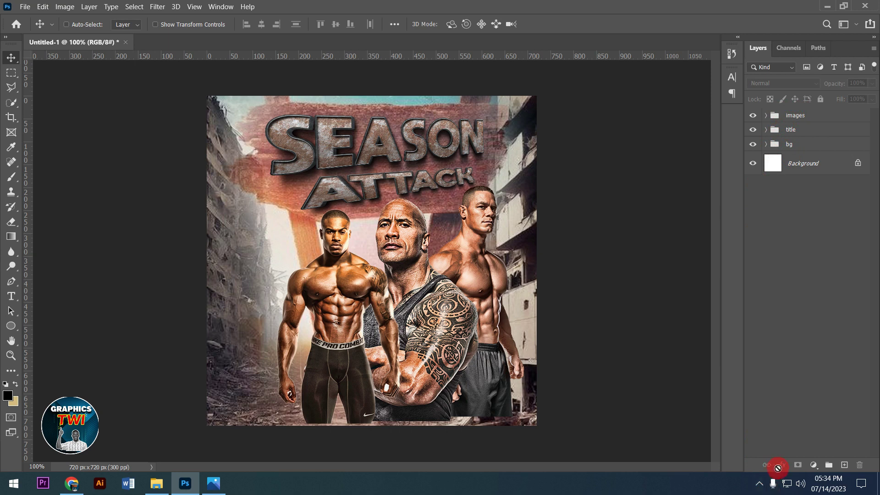
# - Mask the images group, painting black over the actors' legs to fade them into the rubble
pyautogui.click(807, 123)
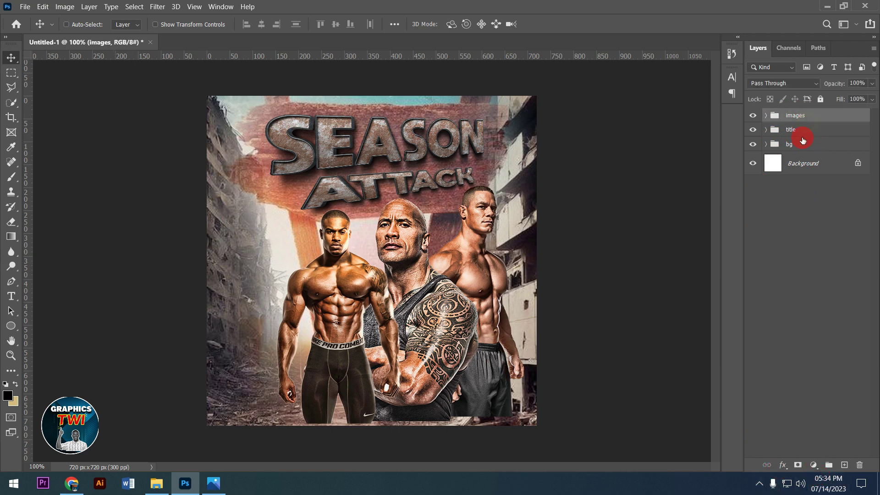
pyautogui.click(797, 470)
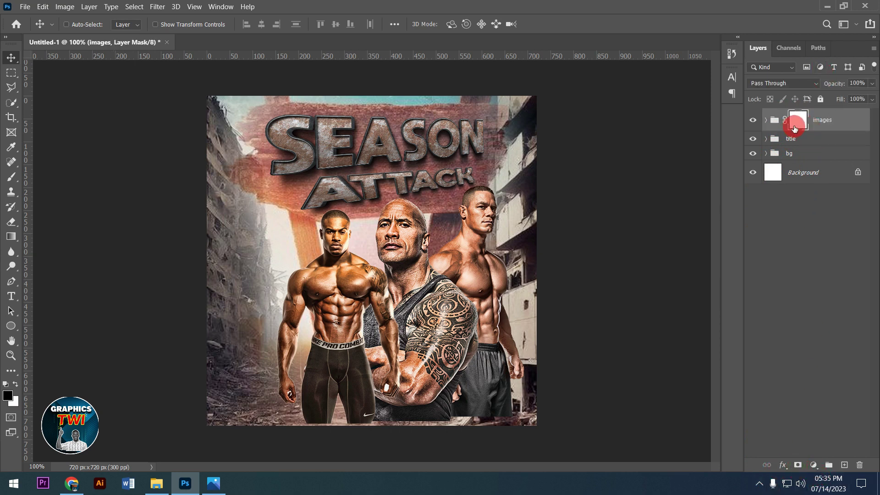
pyautogui.click(11, 177)
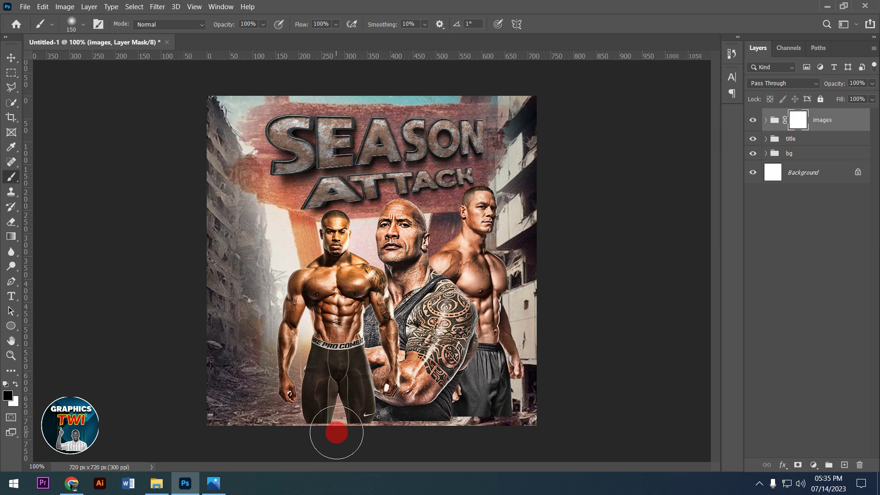
pyautogui.moveTo(513, 360)
pyautogui.mouseDown()
pyautogui.moveTo(391, 444)
pyautogui.moveTo(323, 433)
pyautogui.mouseUp()
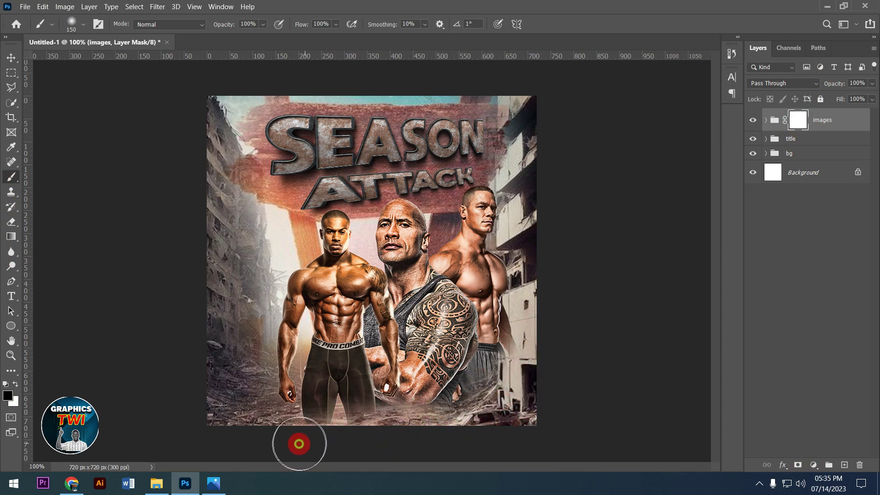
pyautogui.moveTo(405, 409)
pyautogui.mouseDown()
pyautogui.moveTo(524, 349)
pyautogui.moveTo(429, 437)
pyautogui.moveTo(328, 480)
pyautogui.moveTo(334, 432)
pyautogui.moveTo(520, 371)
pyautogui.moveTo(338, 422)
pyautogui.moveTo(280, 416)
pyautogui.moveTo(277, 432)
pyautogui.moveTo(196, 362)
pyautogui.moveTo(412, 298)
pyautogui.moveTo(408, 314)
pyautogui.moveTo(484, 275)
pyautogui.moveTo(466, 265)
pyautogui.mouseUp()
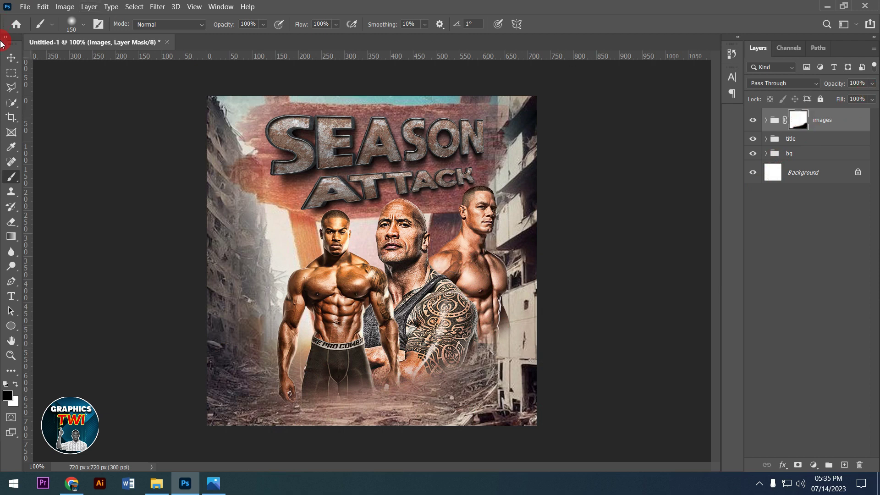
pyautogui.click(8, 62)
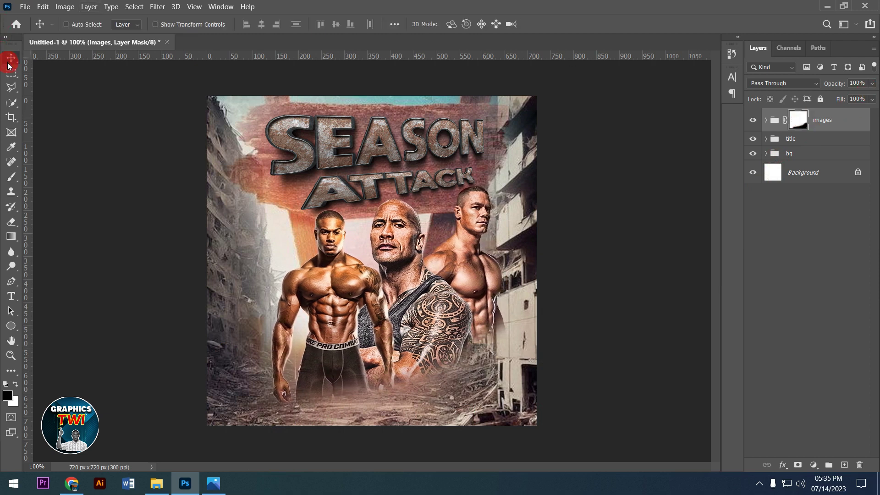
# - Add a Color Lookup adjustment layer using the Candlelight.CUBE 3DLUT file
pyautogui.click(365, 221)
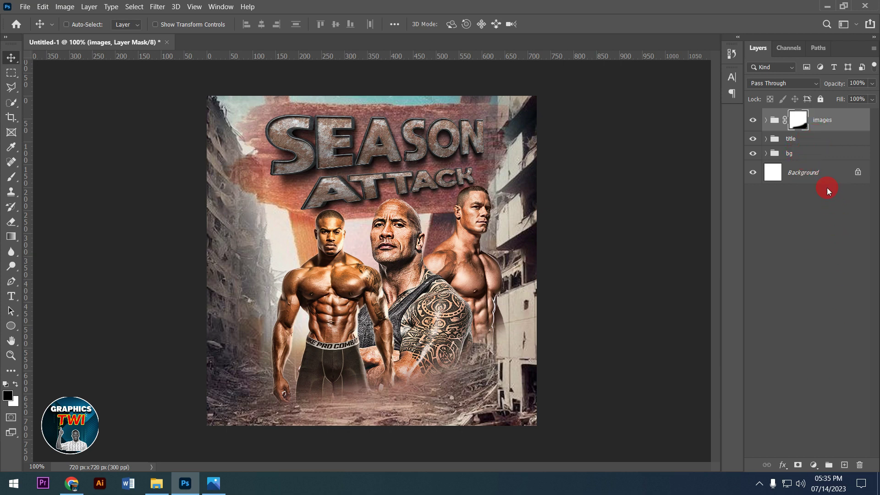
pyautogui.click(814, 465)
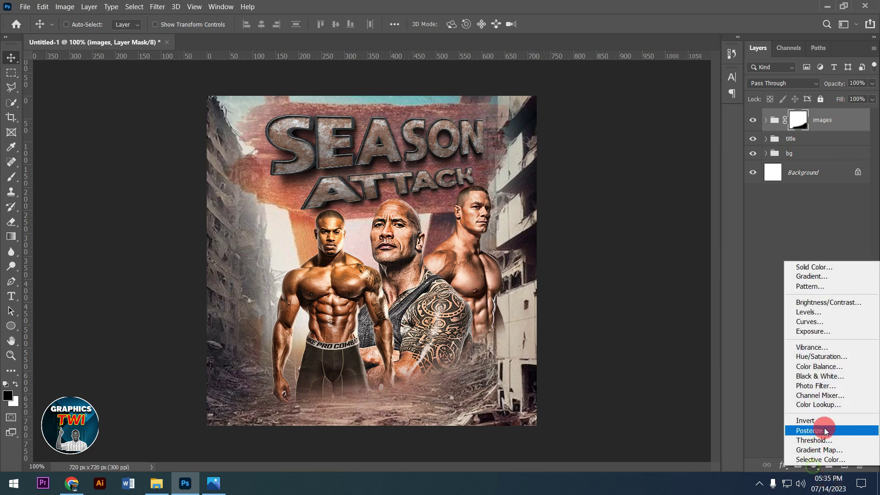
pyautogui.click(818, 404)
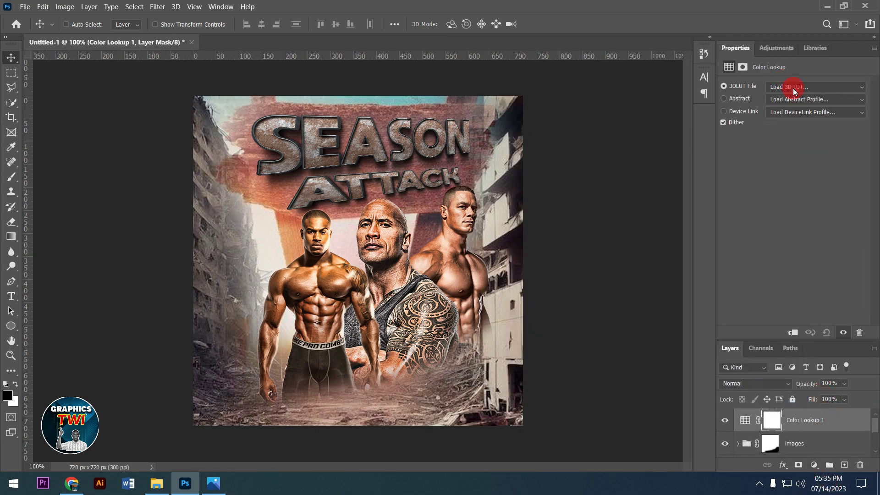
pyautogui.click(798, 88)
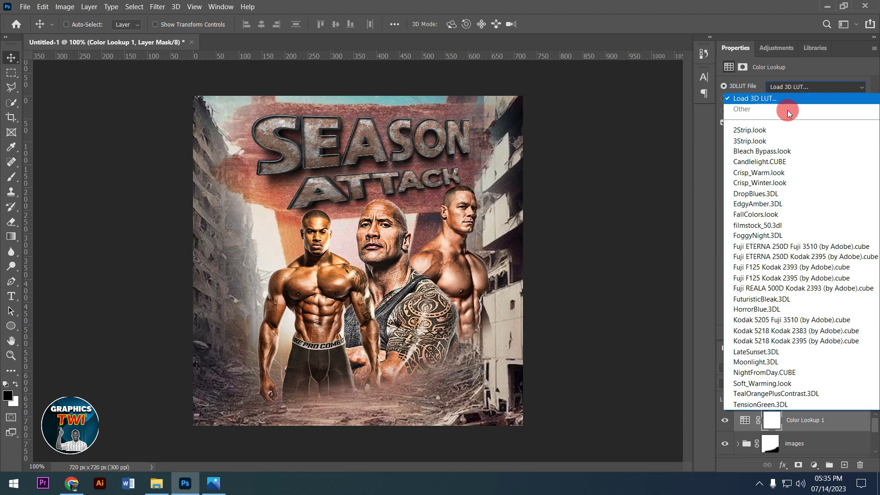
pyautogui.click(775, 162)
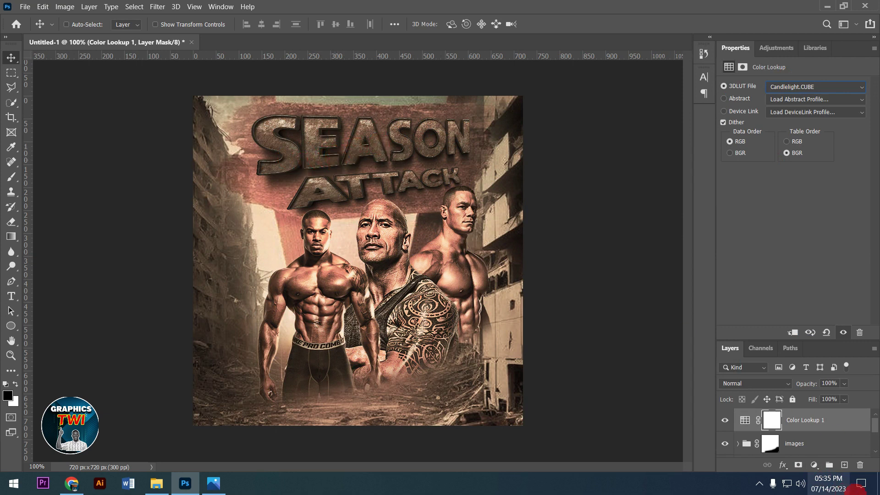
pyautogui.scroll(-1, 830, 437)
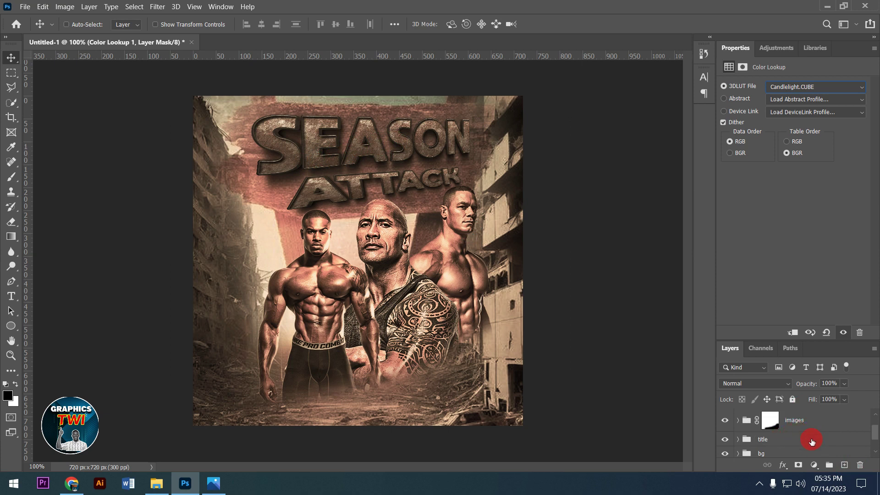
pyautogui.scroll(1, 812, 442)
pyautogui.scroll(-1, 805, 444)
# - Move the title group above Color Lookup 1 and open its Blending Options
pyautogui.click(792, 444)
pyautogui.moveTo(796, 434); pyautogui.dragTo(805, 412)
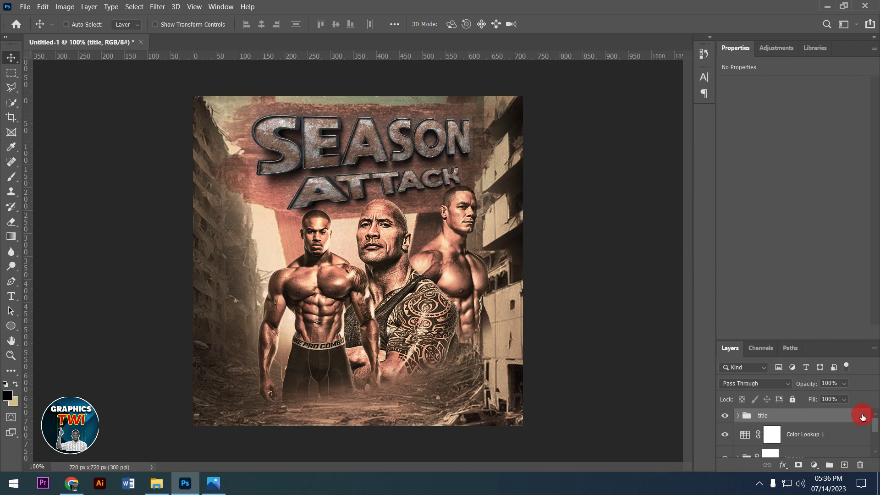
pyautogui.doubleClick(863, 417)
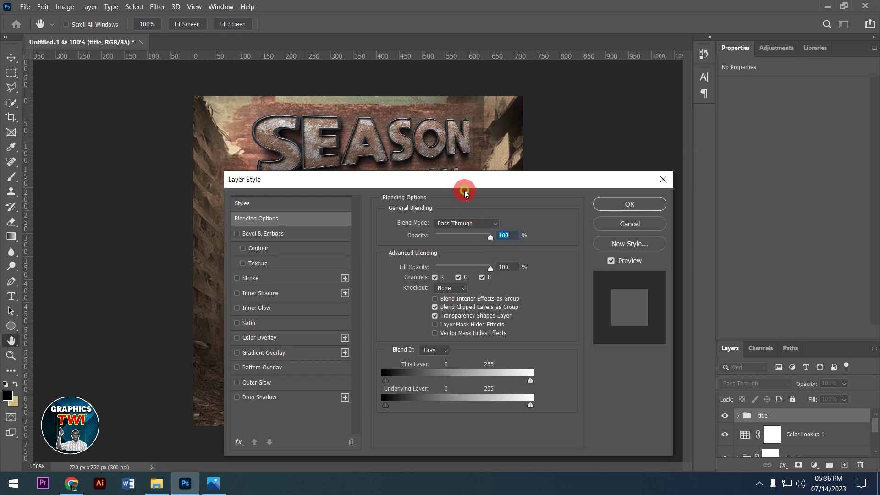
pyautogui.moveTo(457, 179); pyautogui.dragTo(465, 265)
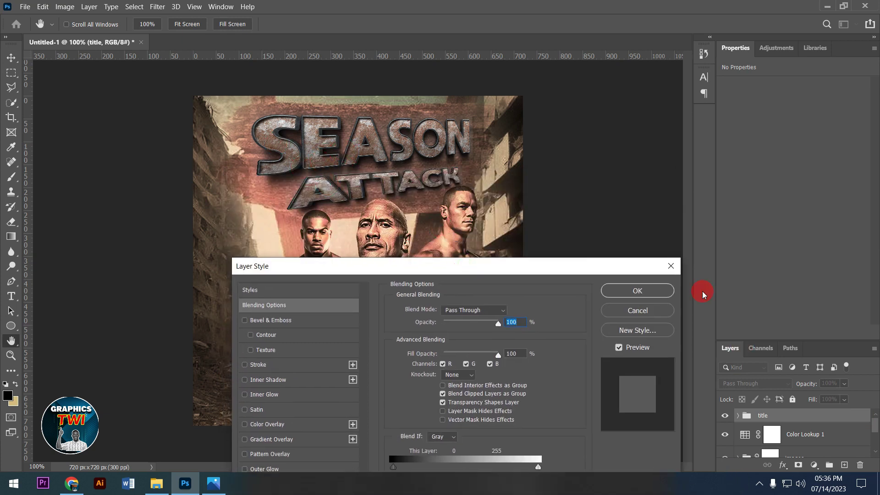
pyautogui.moveTo(609, 266); pyautogui.dragTo(803, 195)
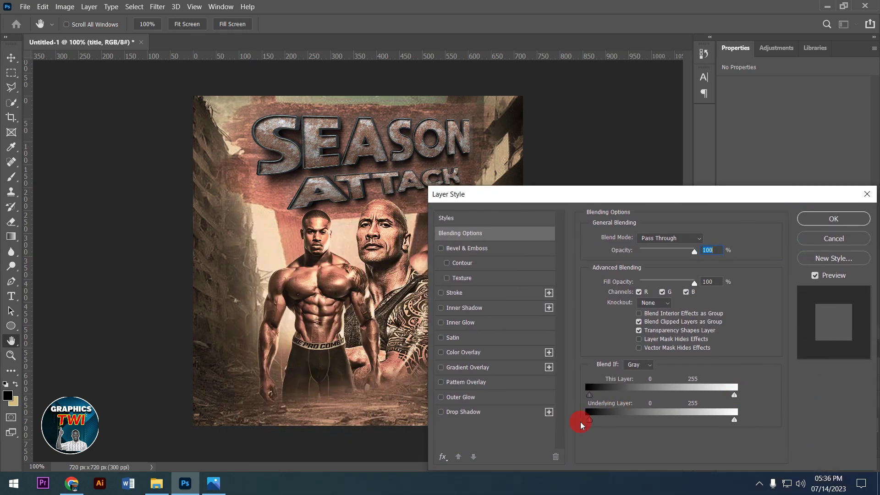
# - Tune the This Layer and Underlying Layer Blend If sliders so the scene shows through the title
pyautogui.moveTo(589, 424); pyautogui.dragTo(625, 419)
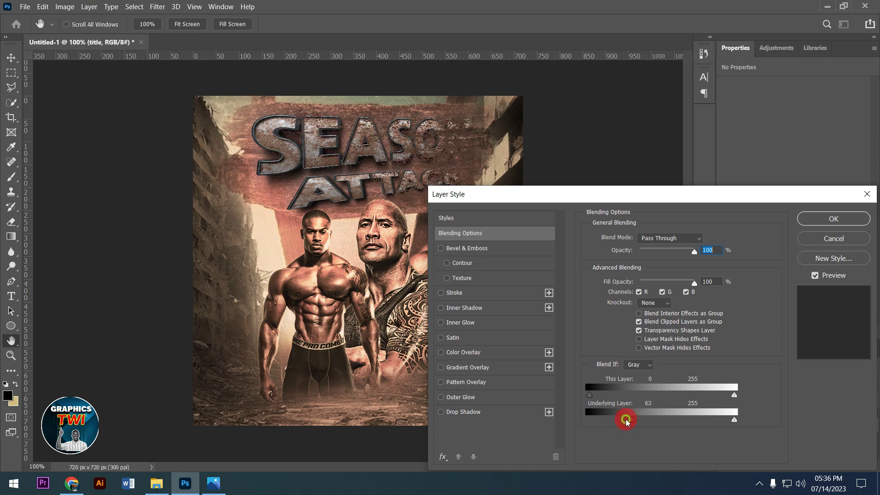
pyautogui.moveTo(466, 150); pyautogui.dragTo(457, 154)
pyautogui.click(644, 451)
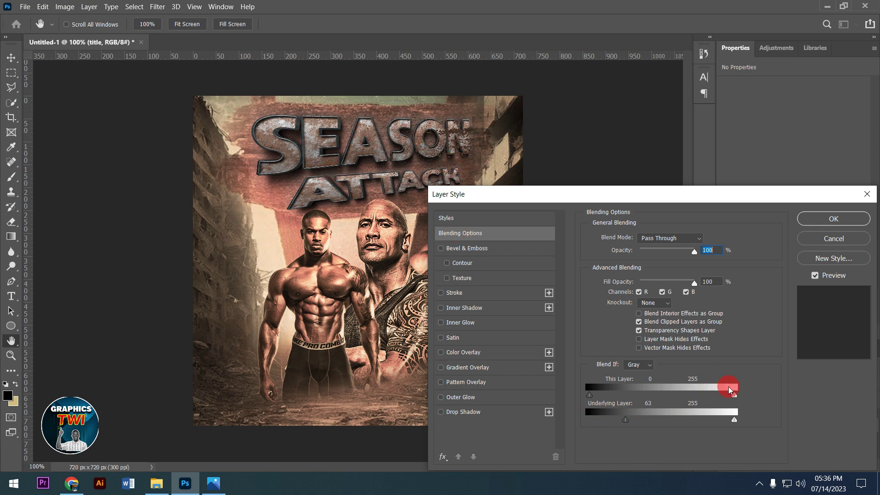
pyautogui.moveTo(743, 400); pyautogui.dragTo(692, 400)
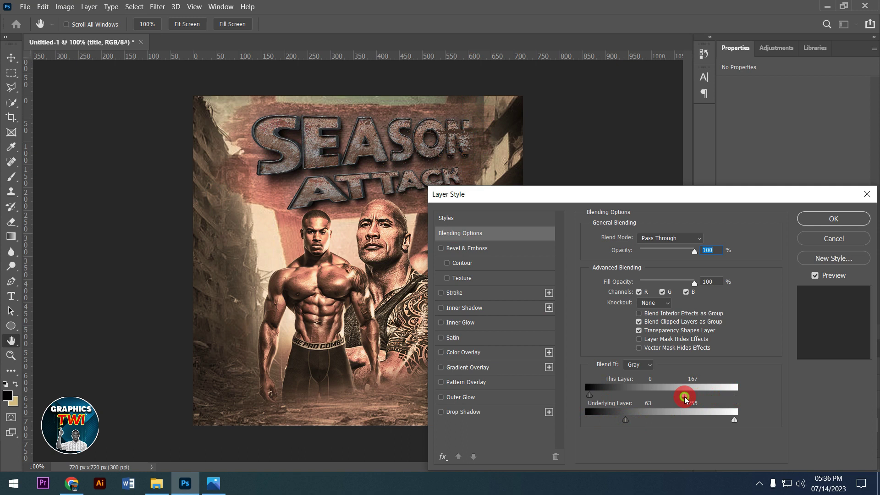
pyautogui.moveTo(671, 398); pyautogui.dragTo(673, 400)
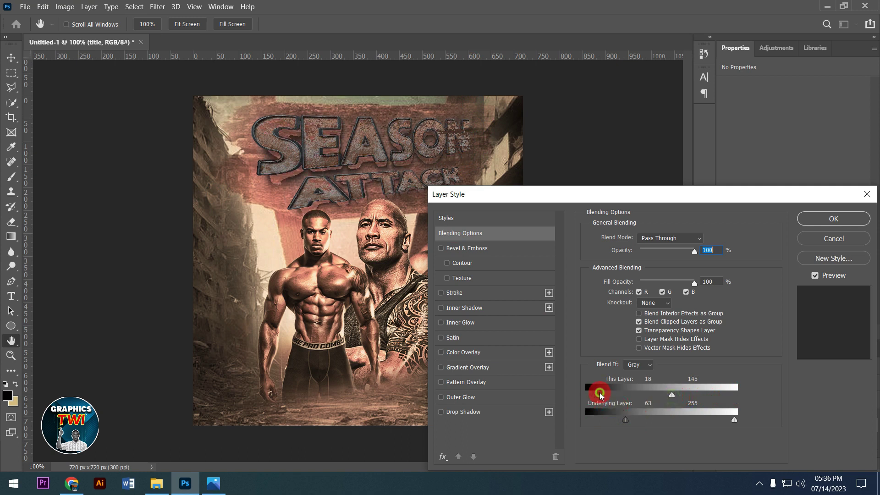
pyautogui.click(728, 419)
pyautogui.moveTo(729, 420); pyautogui.dragTo(663, 420)
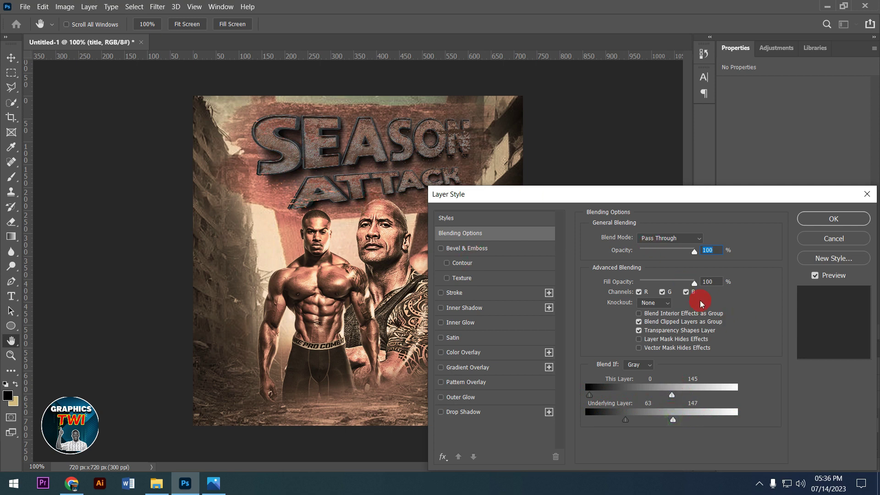
pyautogui.moveTo(675, 398); pyautogui.dragTo(682, 398)
pyautogui.click(595, 438)
pyautogui.moveTo(624, 425); pyautogui.dragTo(616, 423)
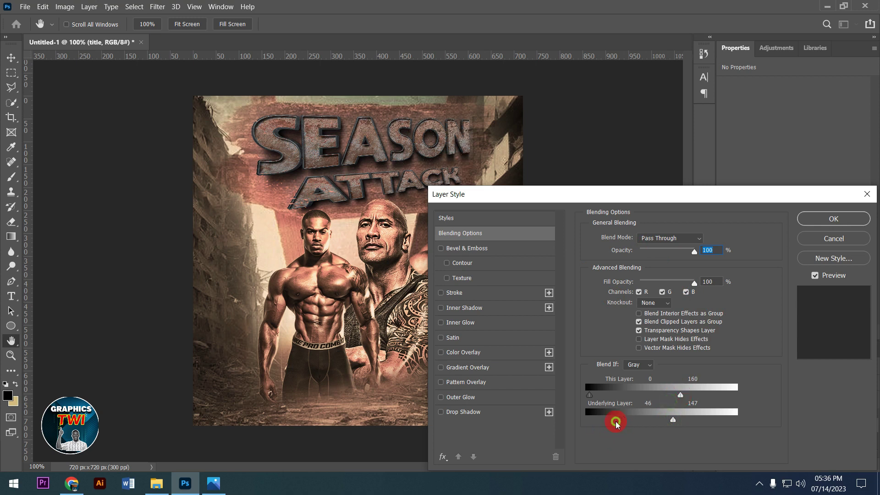
pyautogui.click(807, 218)
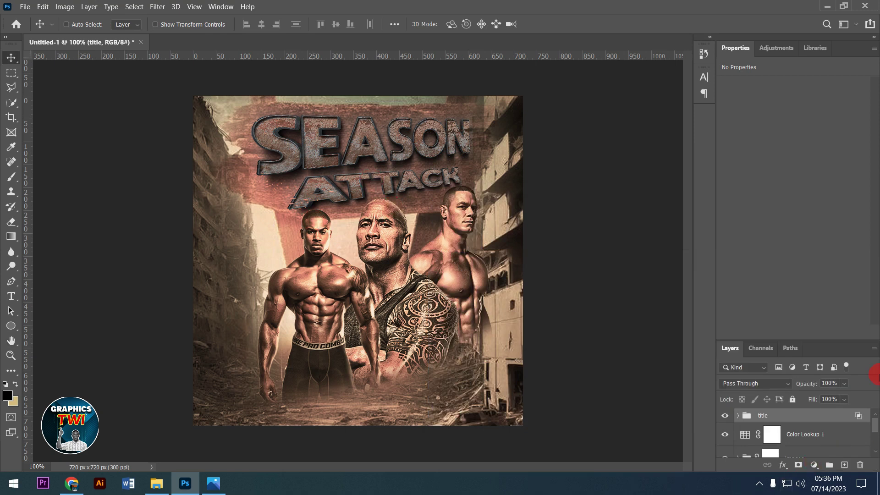
# - Close the Properties tab group so Layers fills the column, and select the images group
pyautogui.click(872, 51)
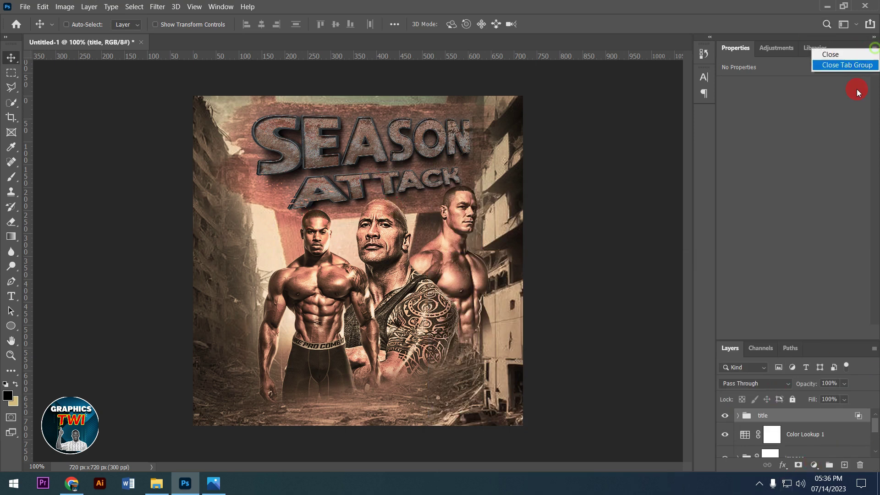
pyautogui.click(850, 114)
pyautogui.click(872, 50)
pyautogui.click(847, 65)
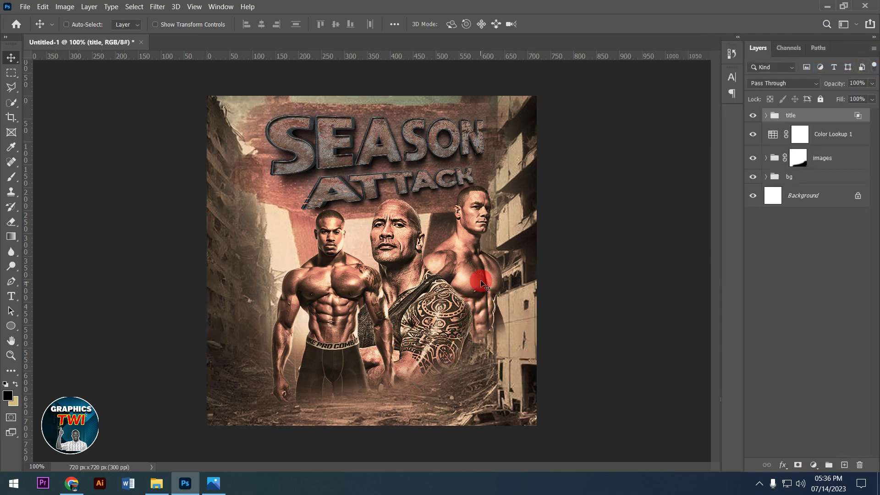
pyautogui.click(825, 163)
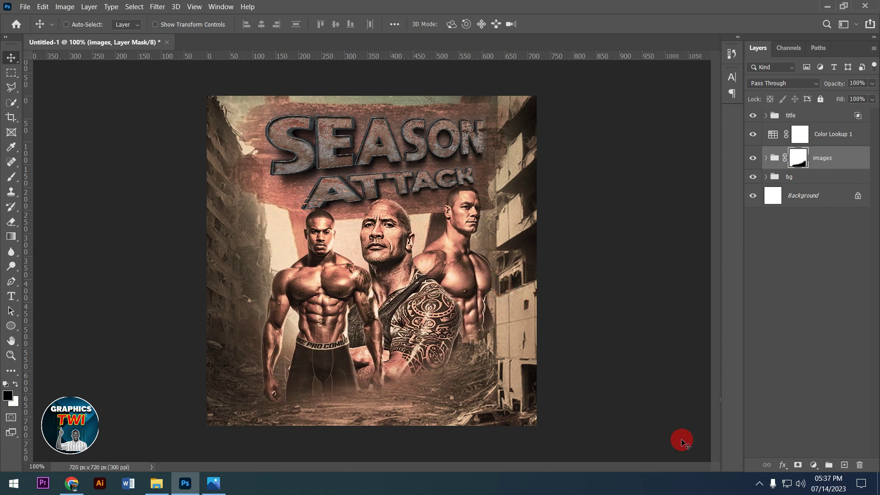
# - Place the desert sand PNG above the title group and move it to the flyer's bottom edge
pyautogui.click(824, 118)
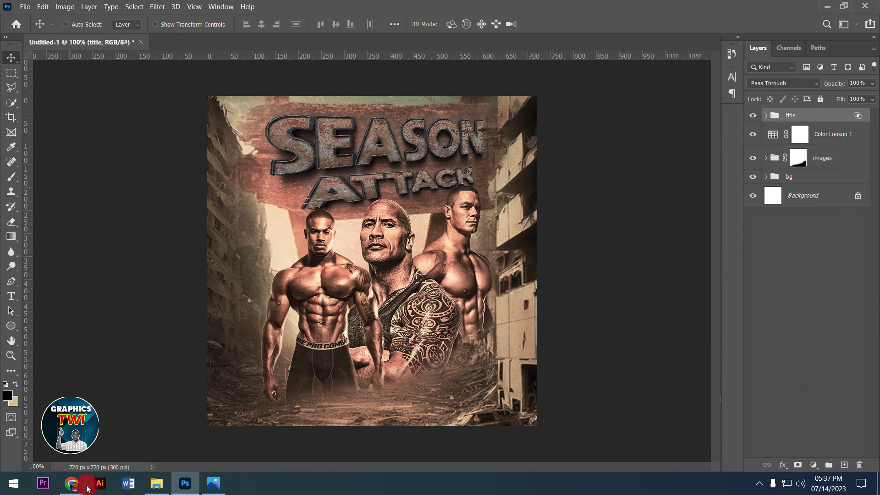
pyautogui.click(156, 483)
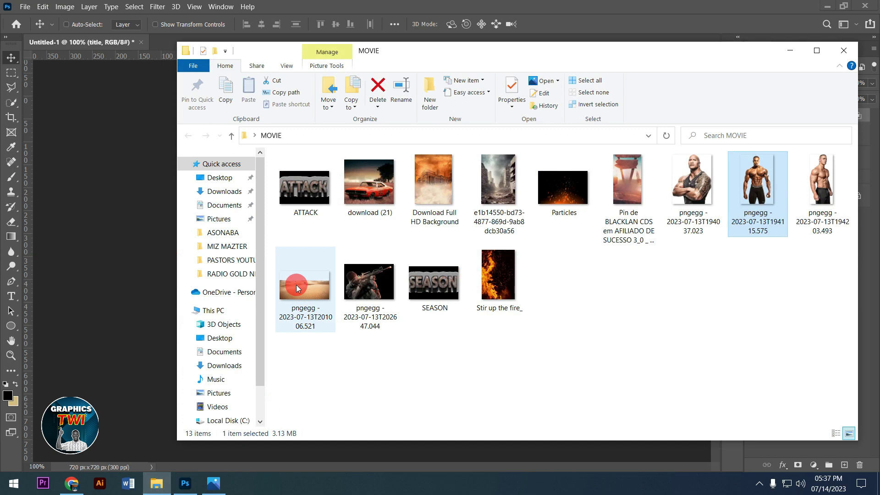
pyautogui.moveTo(296, 286); pyautogui.dragTo(105, 407)
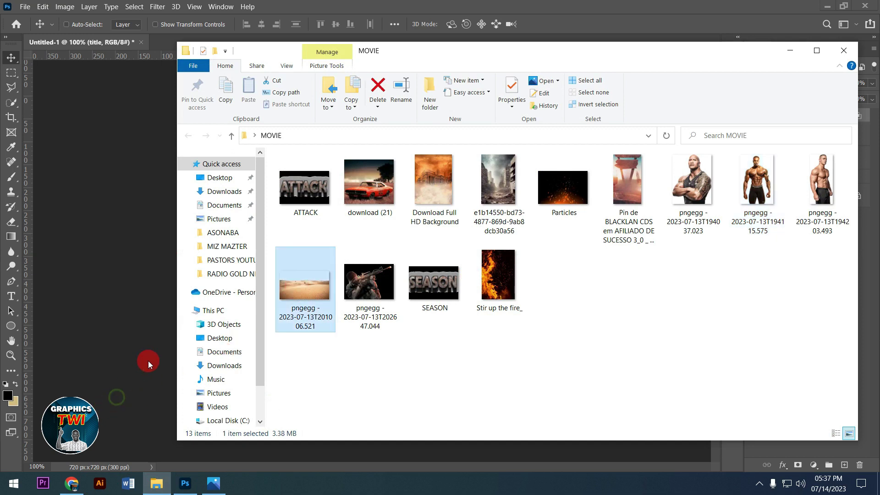
pyautogui.click(148, 361)
pyautogui.moveTo(282, 355); pyautogui.dragTo(275, 357)
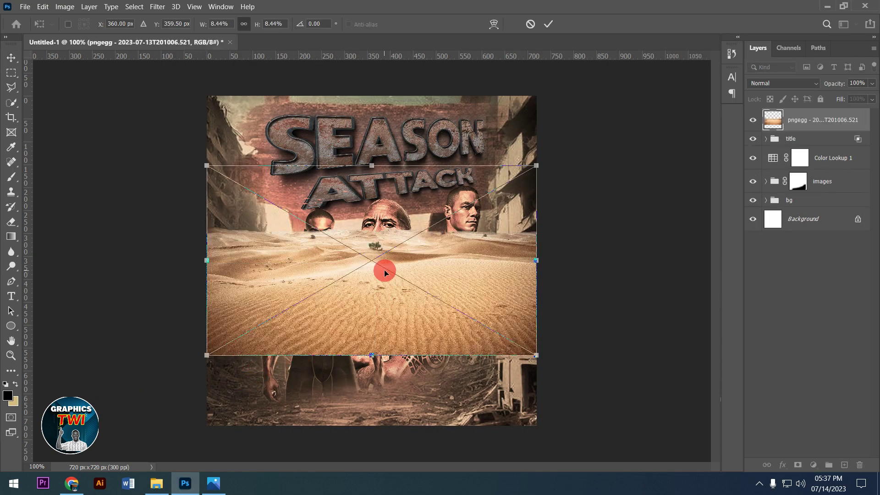
pyautogui.moveTo(430, 358); pyautogui.dragTo(429, 396)
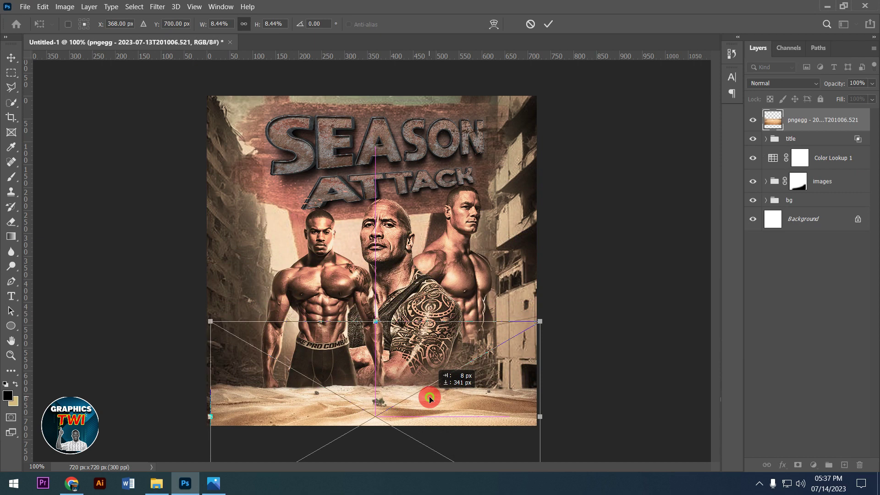
pyautogui.moveTo(429, 396); pyautogui.dragTo(428, 396)
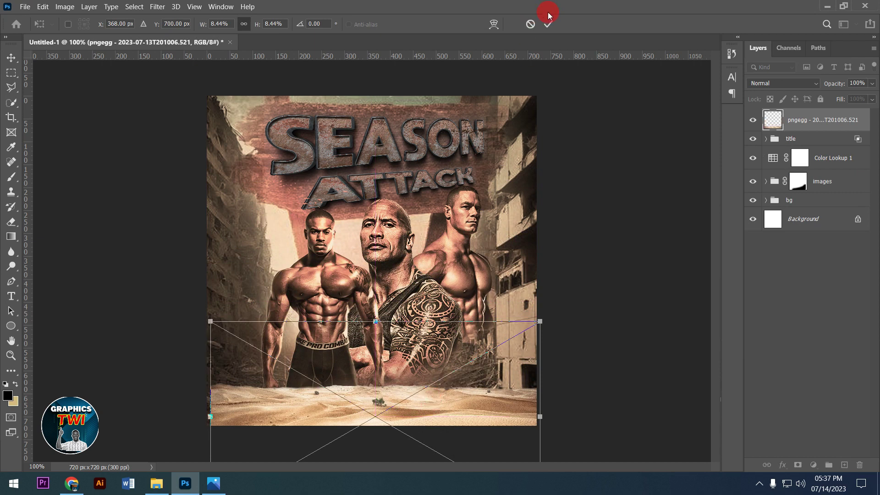
# - Rasterize the desert layer and erase parts of it to reveal the rubble
pyautogui.rightClick(811, 120)
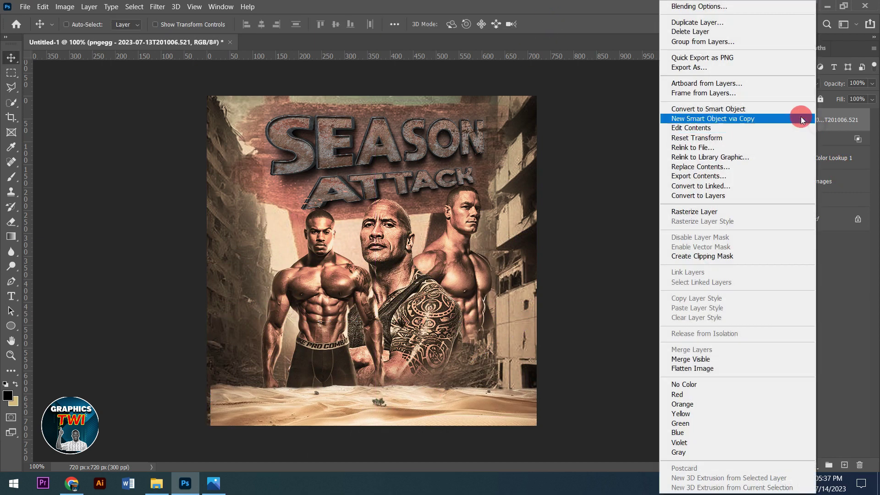
pyautogui.click(732, 215)
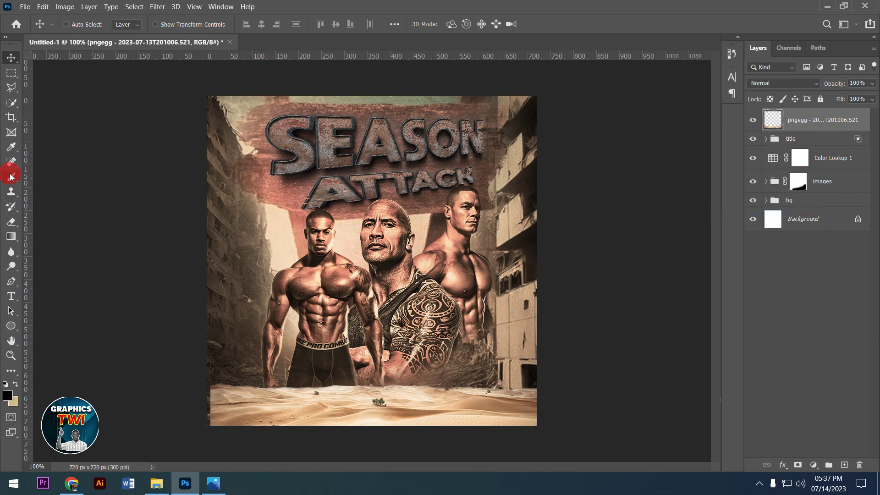
pyautogui.click(11, 222)
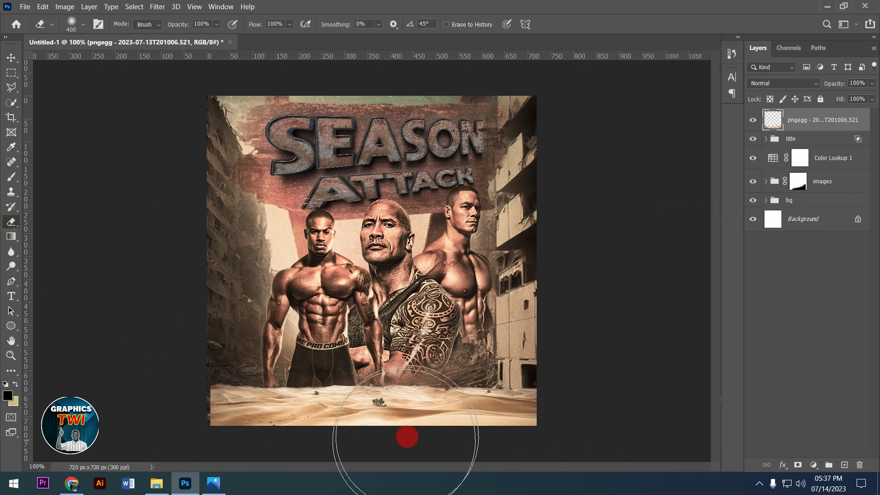
pyautogui.moveTo(523, 358)
pyautogui.mouseDown()
pyautogui.moveTo(418, 314)
pyautogui.moveTo(363, 357)
pyautogui.mouseUp()
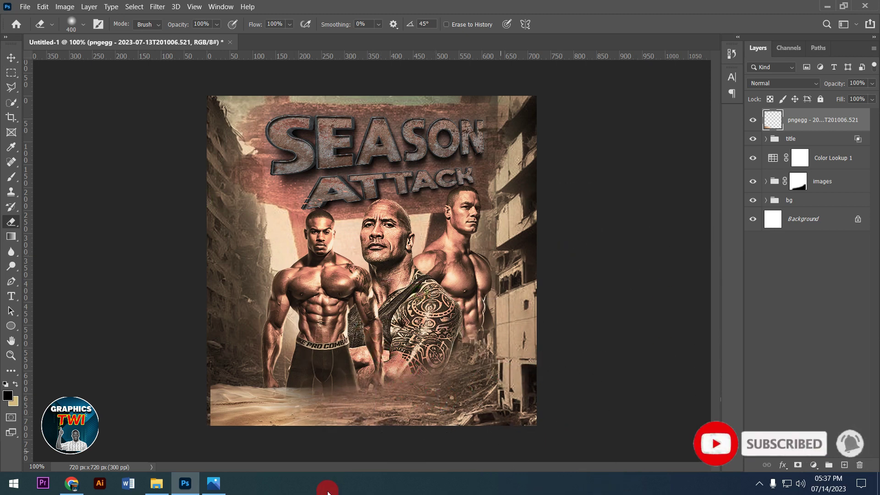
pyautogui.click(156, 483)
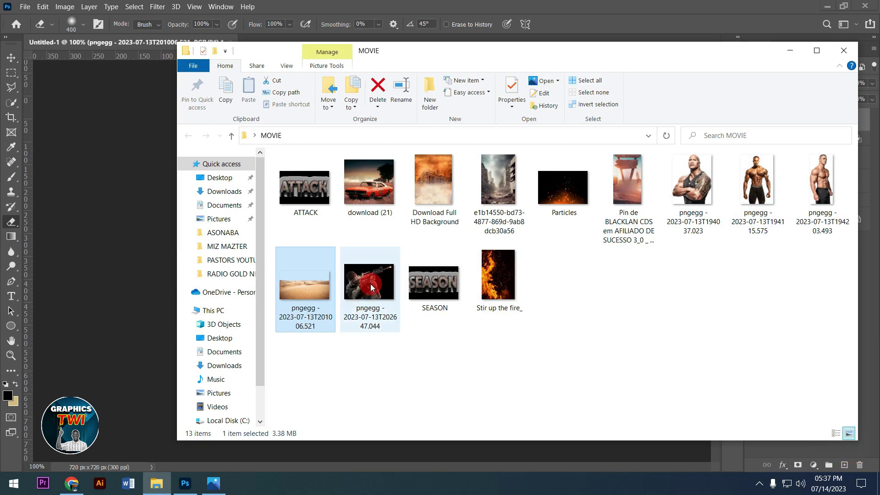
# - Place the rifle-holding soldier PNG, scaled small into the bottom-left corner
pyautogui.moveTo(370, 287); pyautogui.dragTo(145, 389)
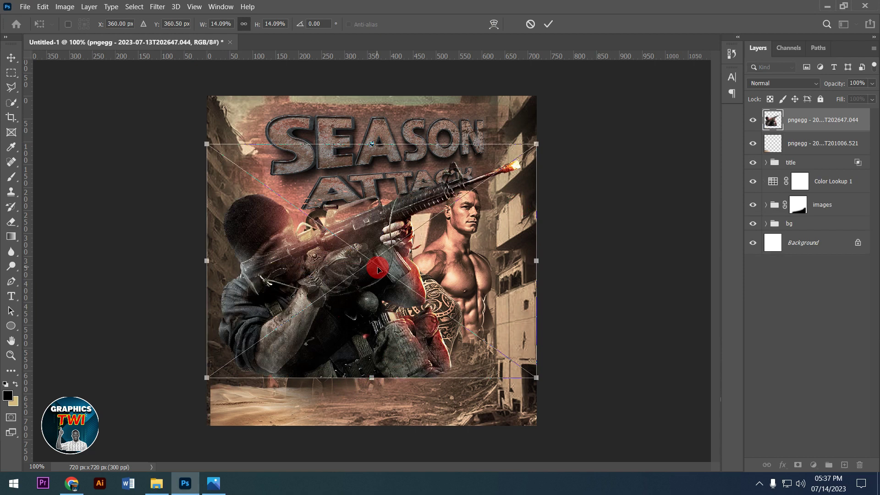
pyautogui.moveTo(537, 144); pyautogui.dragTo(340, 255)
pyautogui.moveTo(320, 304); pyautogui.dragTo(323, 369)
pyautogui.moveTo(363, 325); pyautogui.dragTo(349, 330)
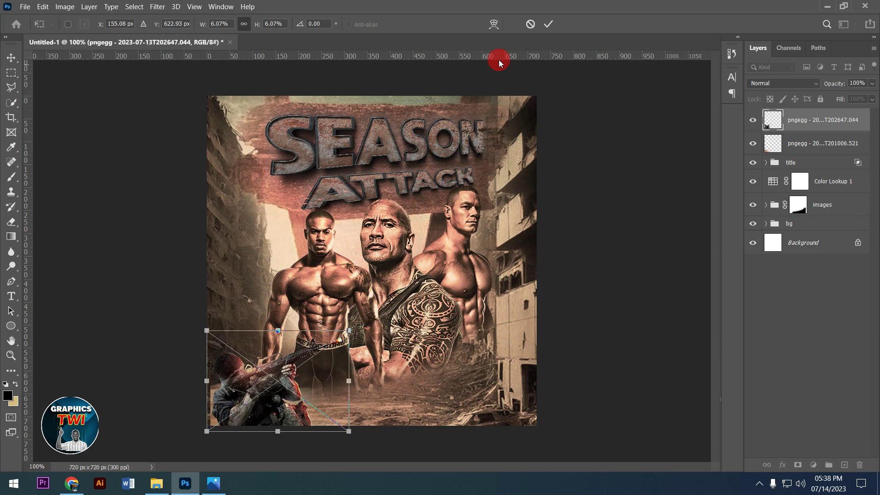
pyautogui.click(546, 31)
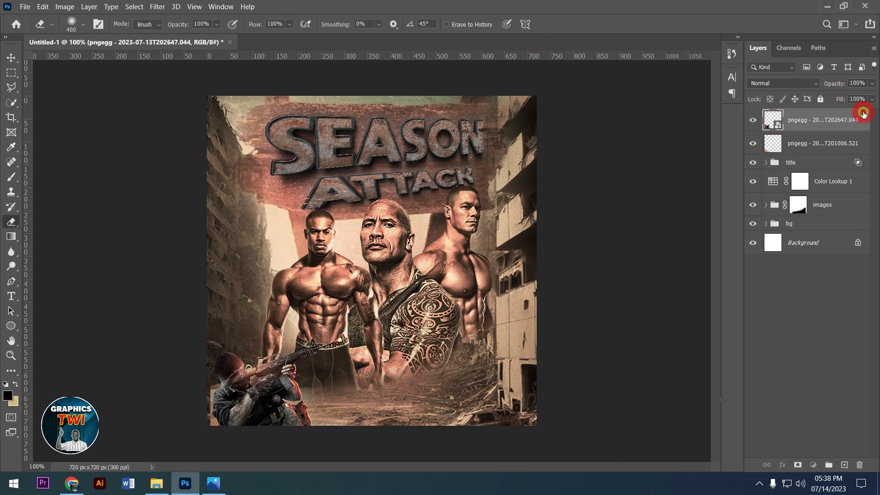
# - Set the soldier layer's Blend If sliders so its bright tones blend into the scene
pyautogui.doubleClick(811, 243)
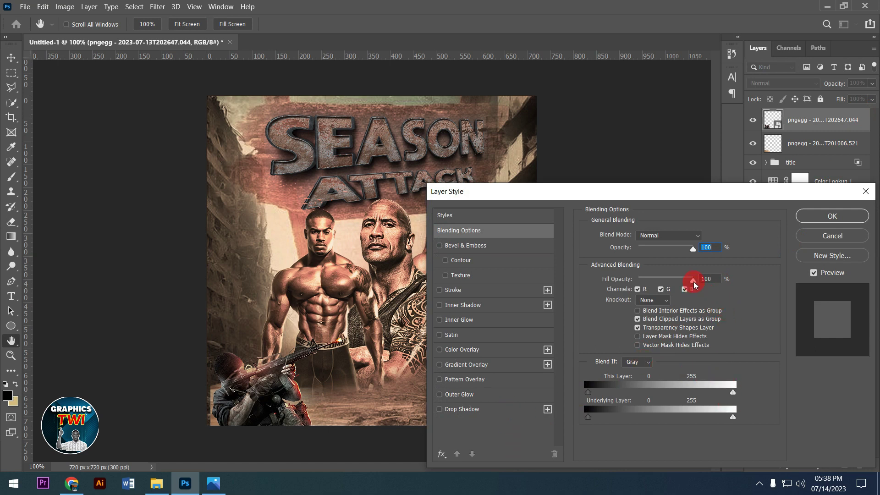
pyautogui.moveTo(693, 282); pyautogui.dragTo(758, 293)
pyautogui.moveTo(733, 393)
pyautogui.mouseDown()
pyautogui.moveTo(715, 392)
pyautogui.moveTo(700, 417)
pyautogui.mouseUp()
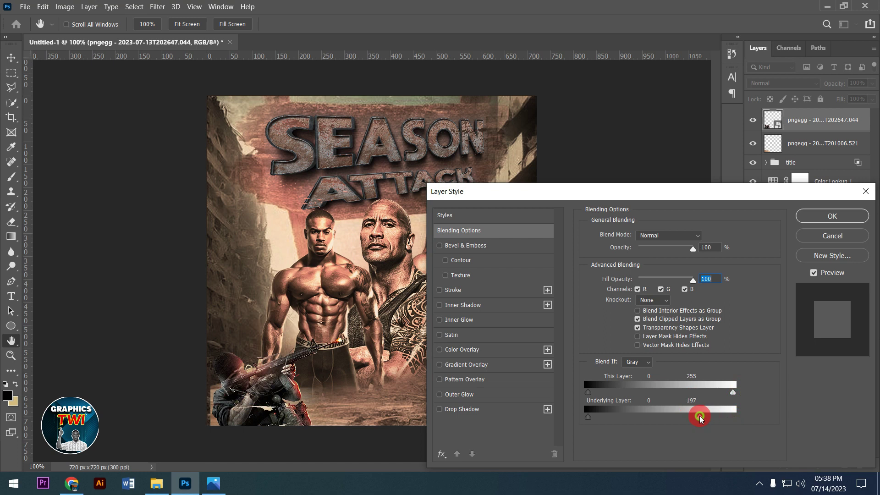
pyautogui.click(833, 216)
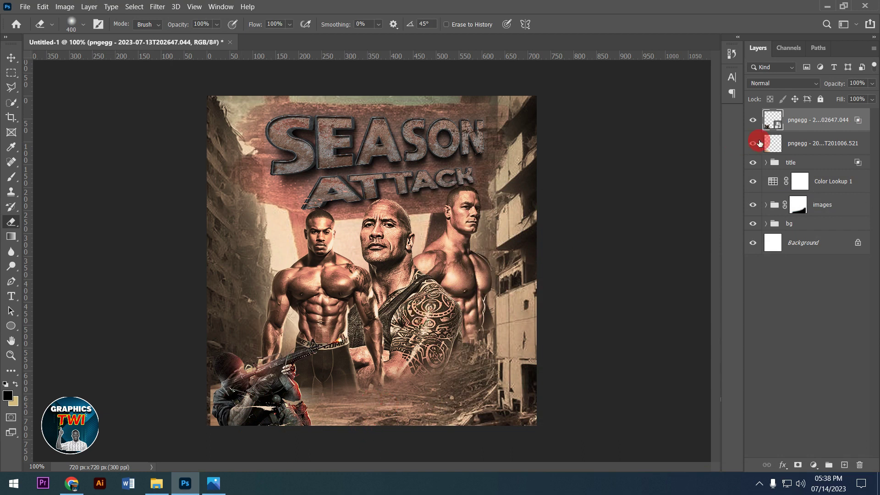
# - Place the Download Full HD Background orange city image onto the flyer
pyautogui.click(156, 483)
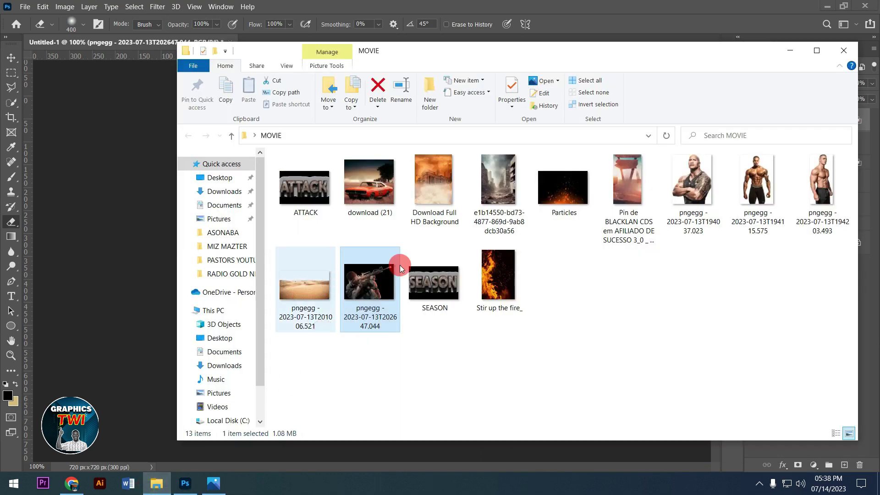
pyautogui.click(440, 188)
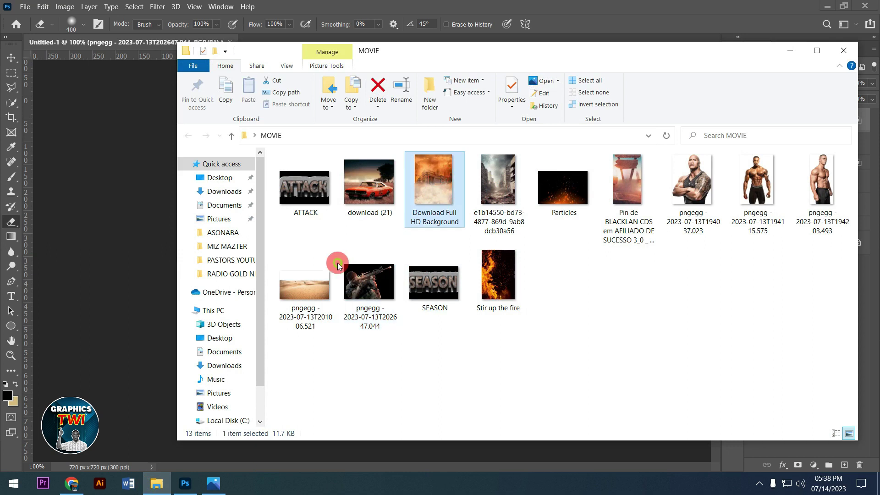
pyautogui.click(172, 302)
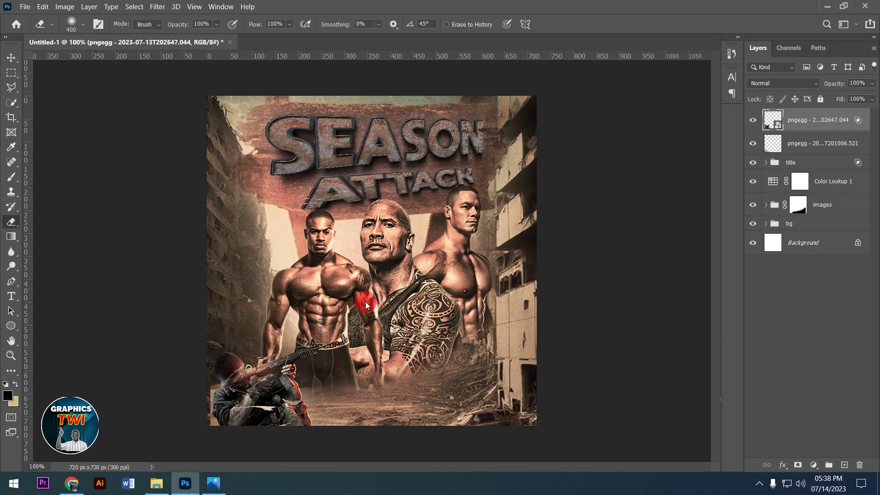
pyautogui.moveTo(365, 301); pyautogui.dragTo(365, 301)
# - Rasterize the orange city layer and erase its bottom fog and orange sky
pyautogui.click(547, 27)
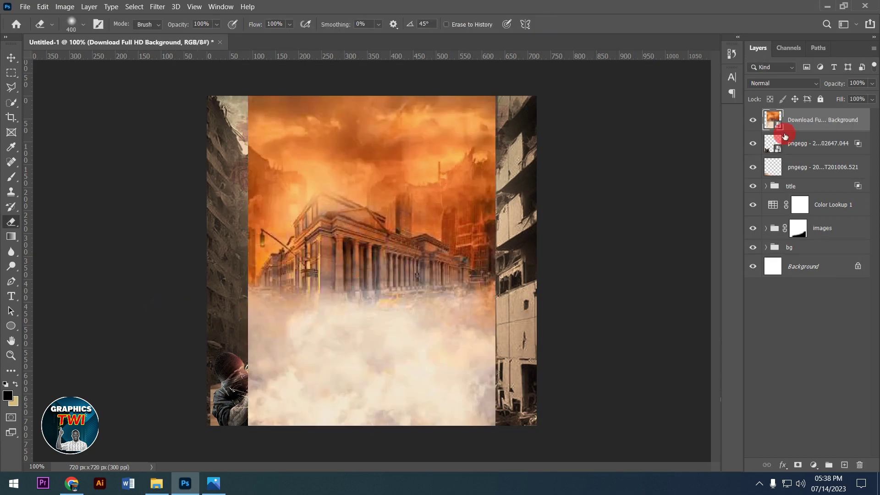
pyautogui.rightClick(793, 119)
pyautogui.click(677, 212)
pyautogui.moveTo(256, 475)
pyautogui.mouseDown()
pyautogui.moveTo(208, 379)
pyautogui.moveTo(526, 364)
pyautogui.mouseUp()
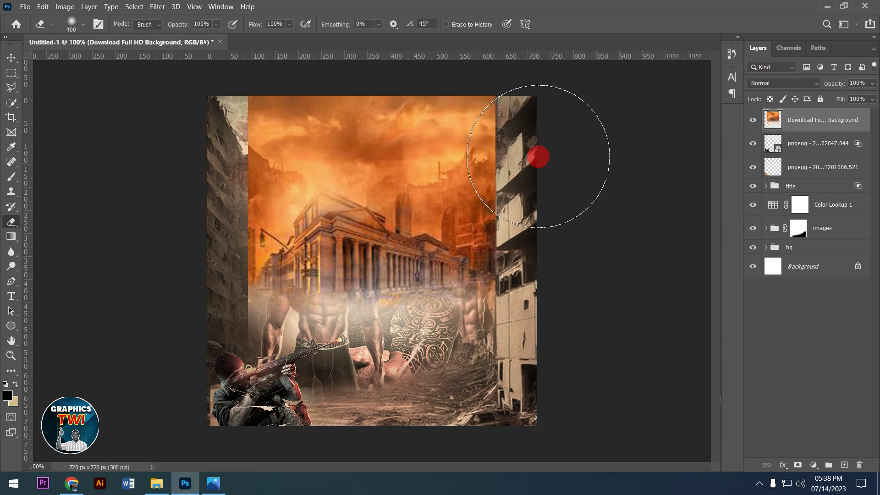
pyautogui.moveTo(346, 92); pyautogui.dragTo(221, 143)
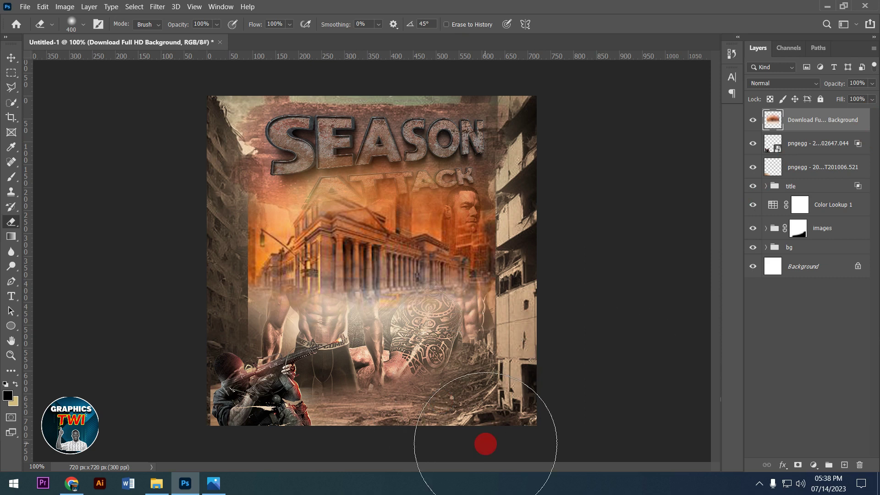
# - Scale the city image to about 44% and move it beside the left actor
pyautogui.hotkey('ctrl', 't')
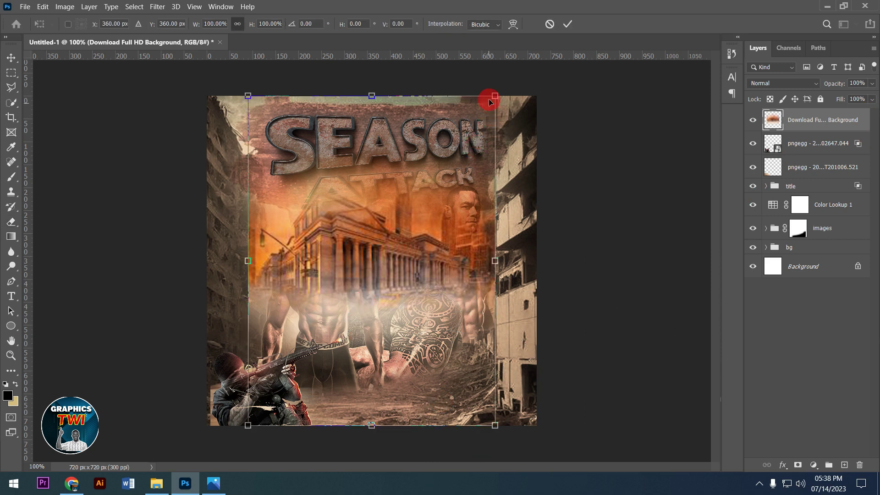
pyautogui.moveTo(495, 96); pyautogui.dragTo(376, 193)
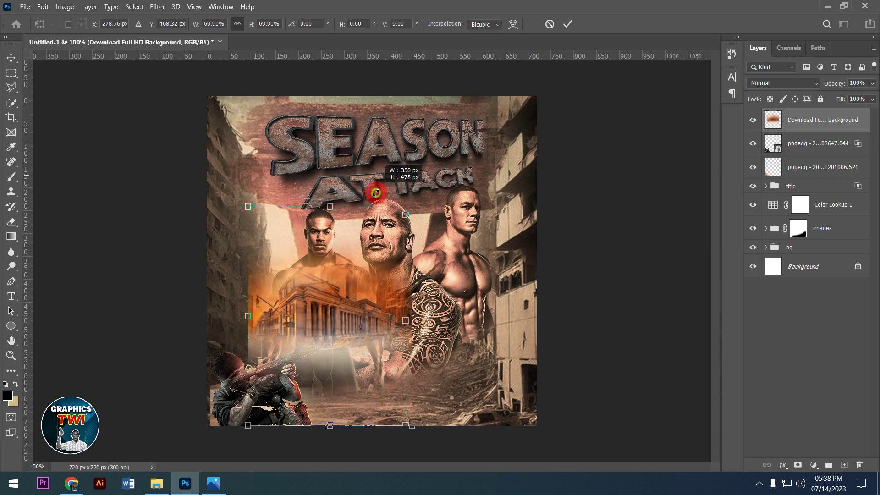
pyautogui.moveTo(357, 340); pyautogui.dragTo(291, 315)
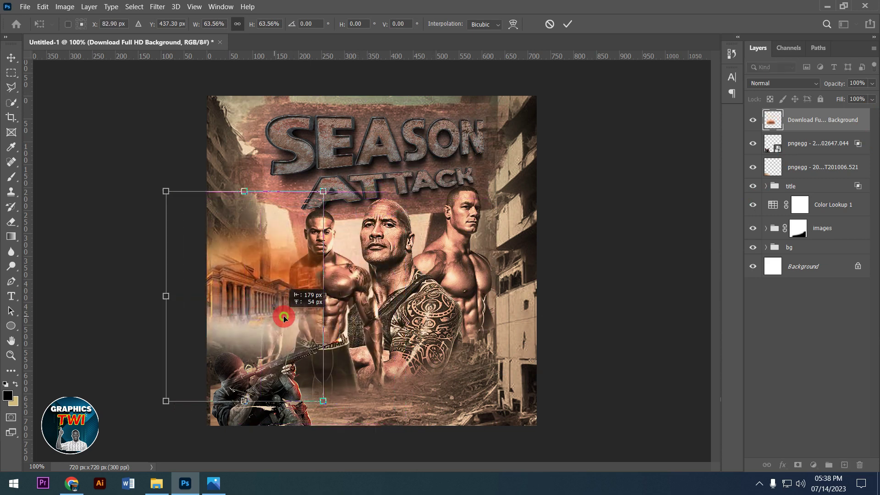
pyautogui.moveTo(339, 190); pyautogui.dragTo(264, 245)
pyautogui.moveTo(263, 337); pyautogui.dragTo(284, 321)
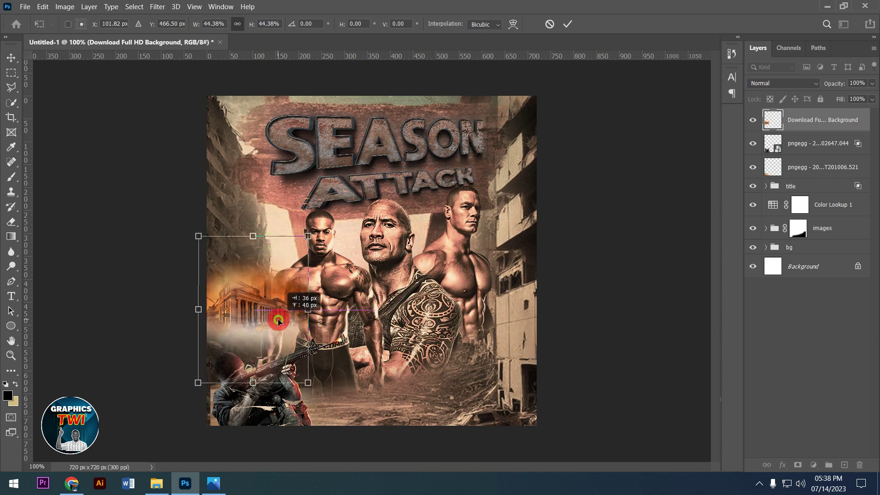
pyautogui.click(517, 29)
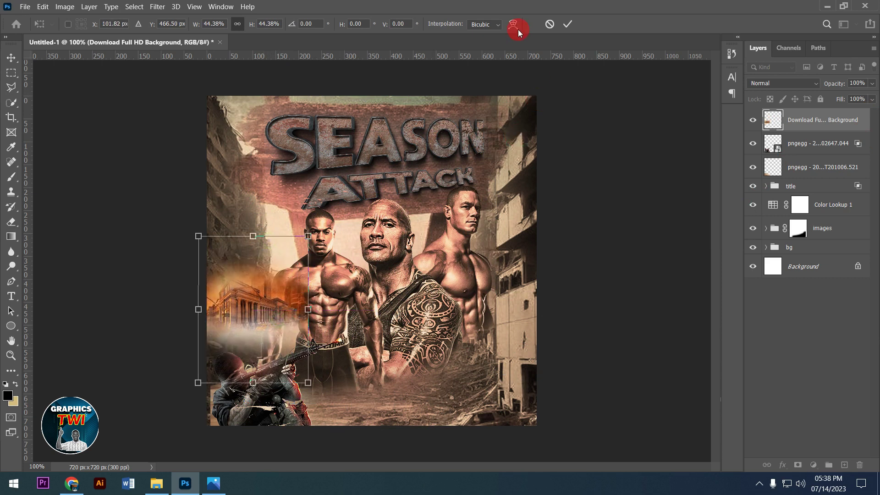
pyautogui.click(564, 29)
pyautogui.press('e')
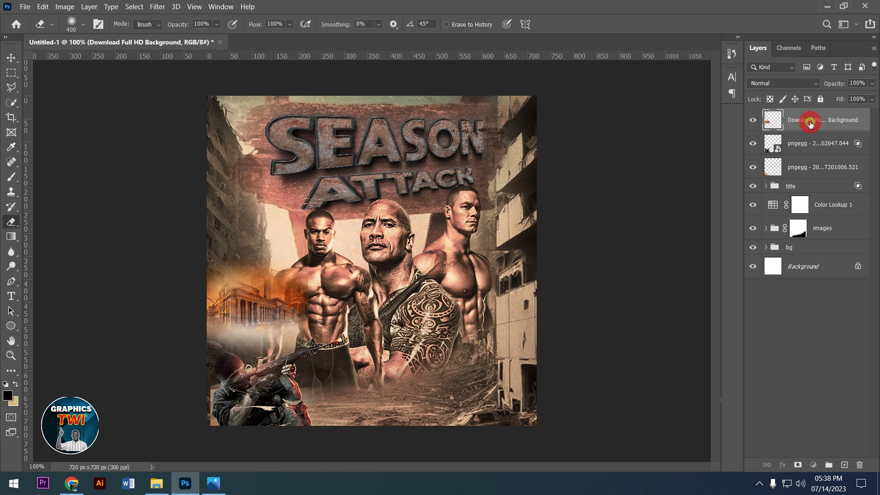
# - Shift the city background image up-left behind the first actor and restack its layer at the very top
pyautogui.moveTo(810, 124); pyautogui.dragTo(811, 178)
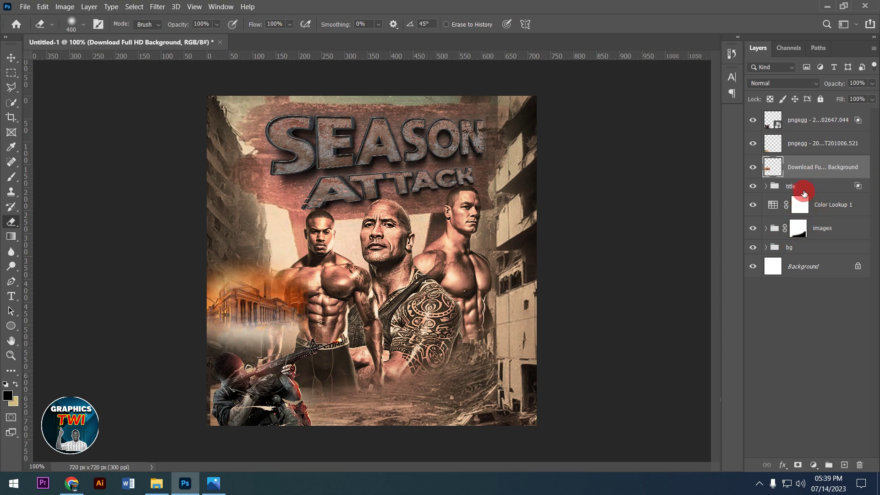
pyautogui.moveTo(810, 167)
pyautogui.mouseDown()
pyautogui.moveTo(819, 249)
pyautogui.moveTo(817, 241)
pyautogui.mouseUp()
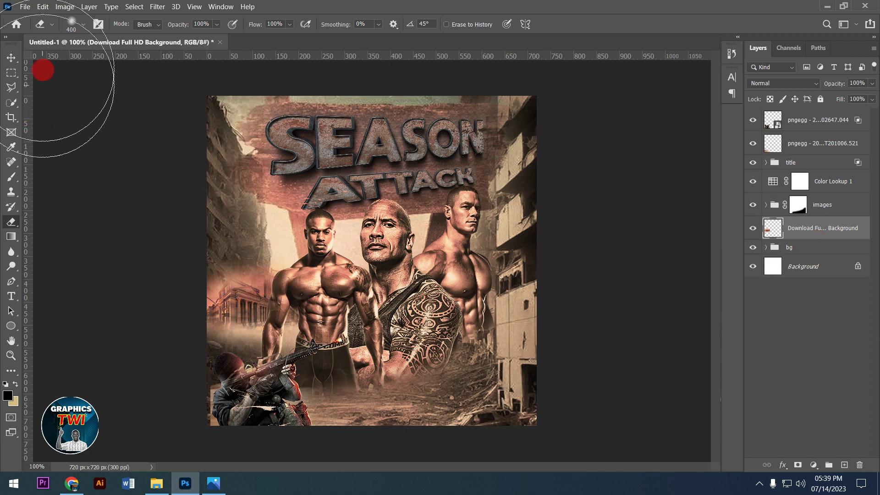
pyautogui.click(10, 58)
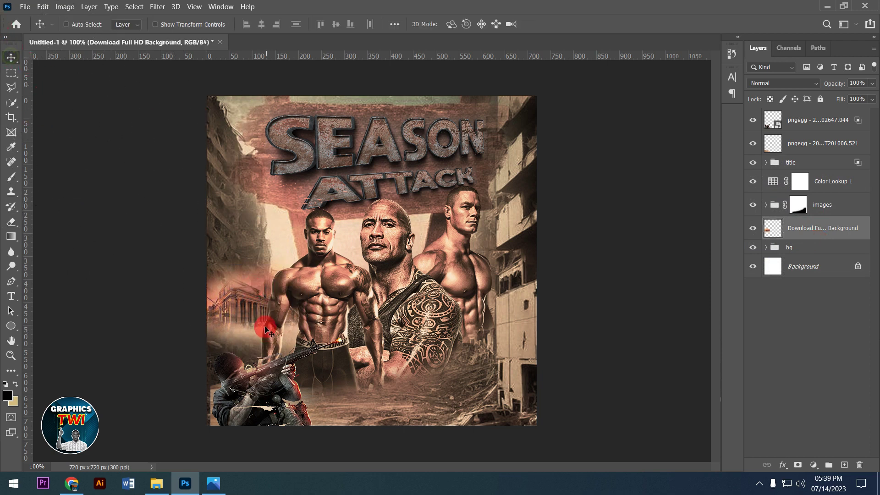
pyautogui.moveTo(258, 314); pyautogui.dragTo(266, 318)
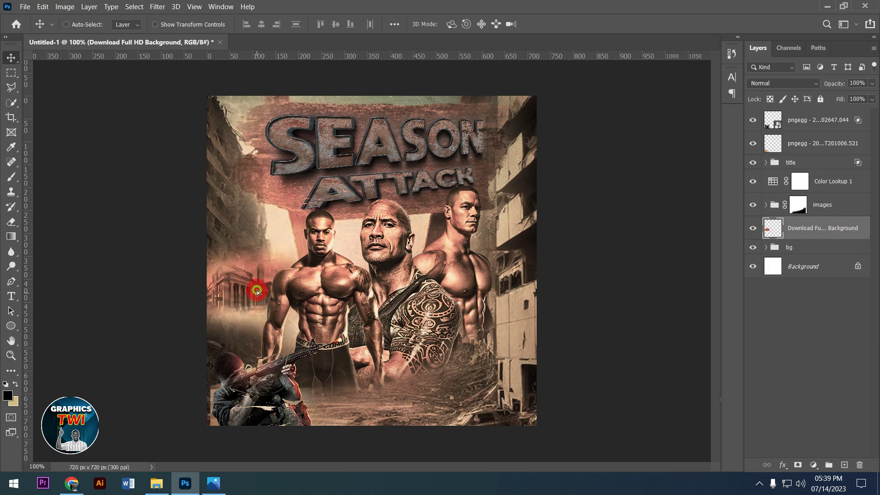
pyautogui.moveTo(263, 291); pyautogui.dragTo(256, 293)
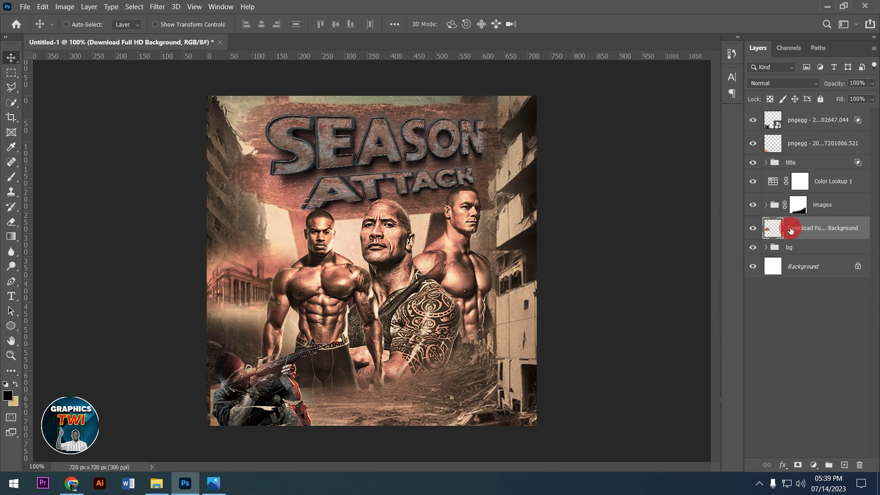
pyautogui.moveTo(794, 224); pyautogui.dragTo(812, 101)
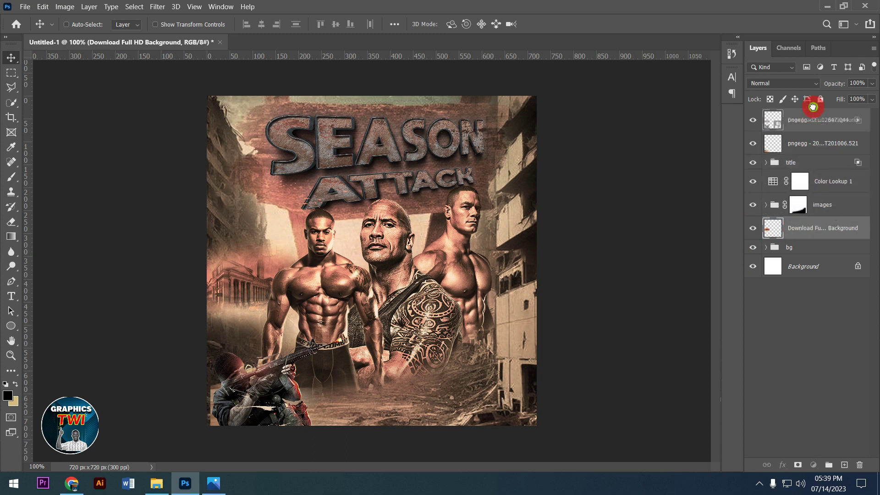
pyautogui.moveTo(812, 111); pyautogui.dragTo(812, 110)
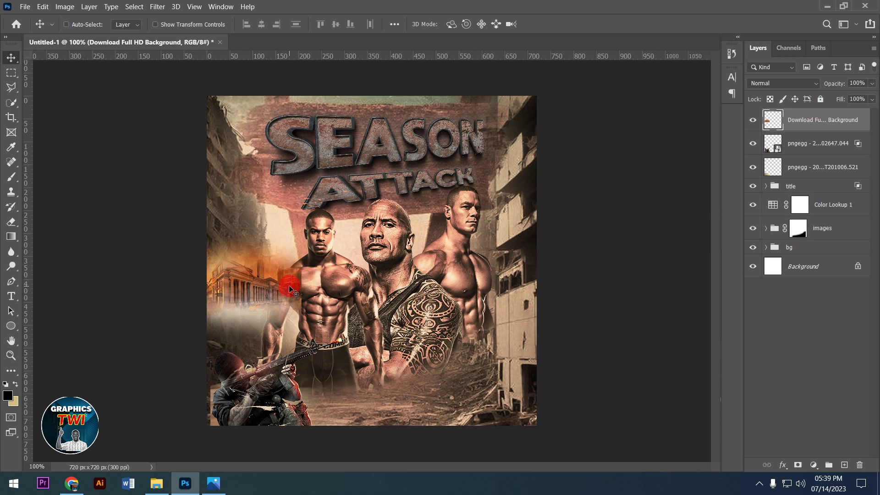
# - Erase the building overlay from the man's chest and the fog beside him with a smaller eraser
pyautogui.click(12, 222)
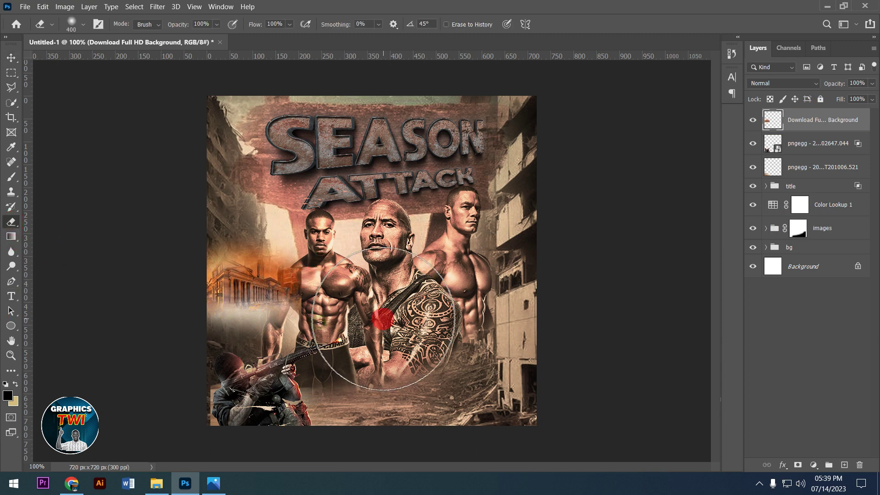
pyautogui.moveTo(327, 302)
pyautogui.mouseDown()
pyautogui.moveTo(299, 297)
pyautogui.moveTo(264, 343)
pyautogui.moveTo(222, 330)
pyautogui.mouseUp()
pyautogui.press('[')
pyautogui.press('[')
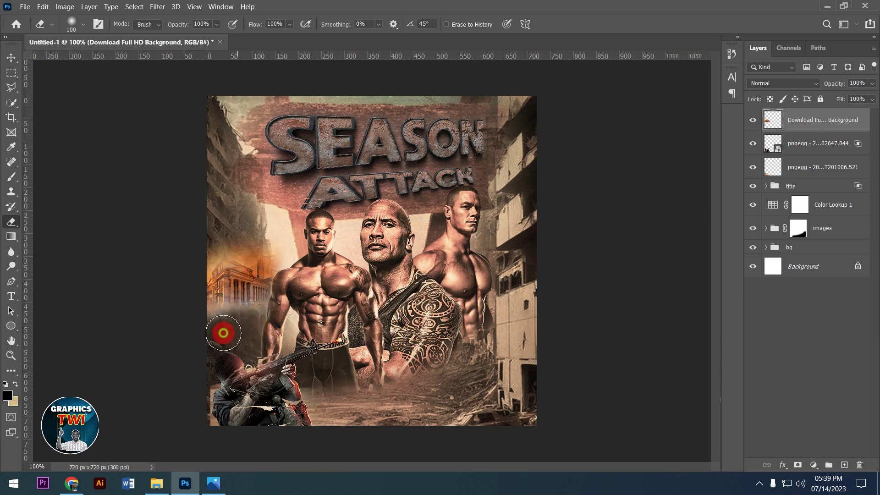
pyautogui.click(443, 329)
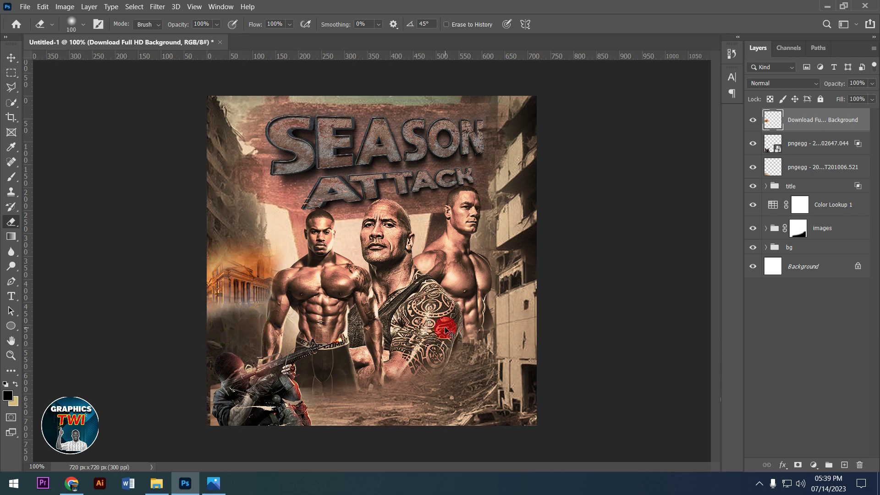
# - Enlarge the building image with Free Transform and erase it from the actor's arm
pyautogui.hotkey('ctrl', 't')
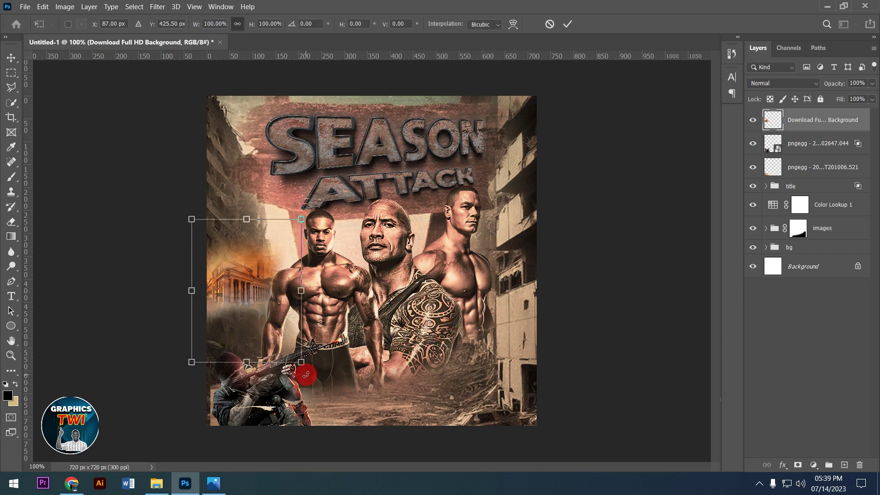
pyautogui.moveTo(302, 366); pyautogui.dragTo(337, 387)
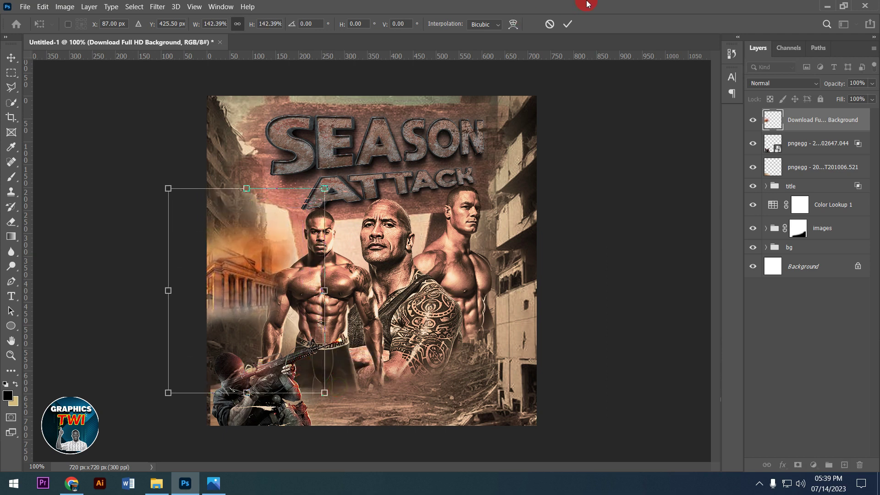
pyautogui.click(568, 24)
pyautogui.press('e')
pyautogui.moveTo(289, 320)
pyautogui.mouseDown()
pyautogui.moveTo(284, 294)
pyautogui.moveTo(298, 241)
pyautogui.moveTo(277, 345)
pyautogui.moveTo(220, 345)
pyautogui.moveTo(220, 334)
pyautogui.moveTo(251, 337)
pyautogui.moveTo(319, 271)
pyautogui.moveTo(255, 235)
pyautogui.mouseUp()
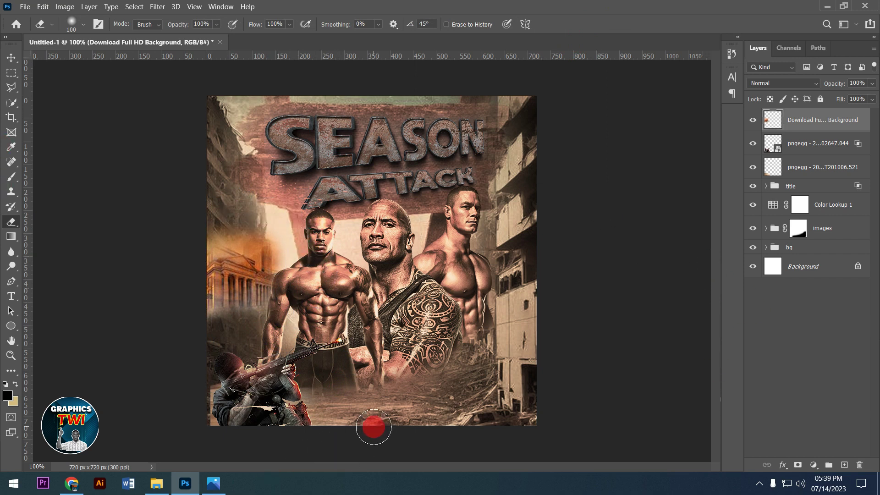
# - Drag the orange car photo download (21) from File Explorer into the flyer
pyautogui.click(156, 484)
pyautogui.click(383, 169)
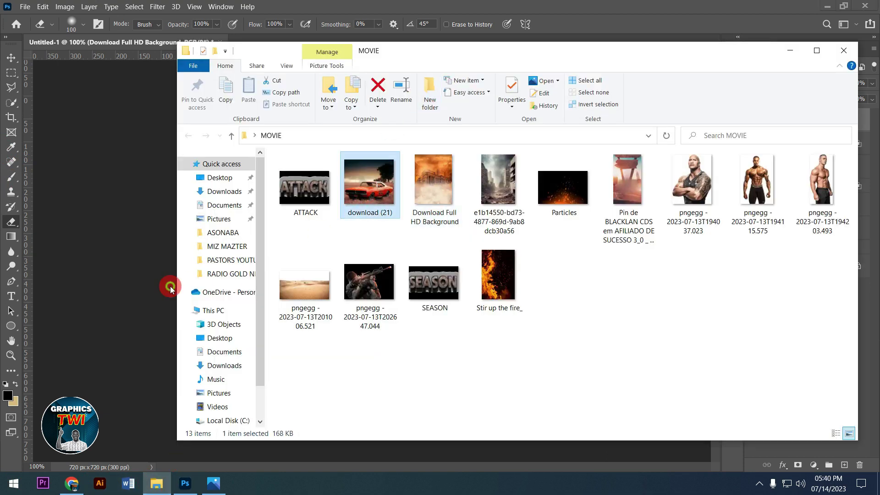
pyautogui.click(206, 353)
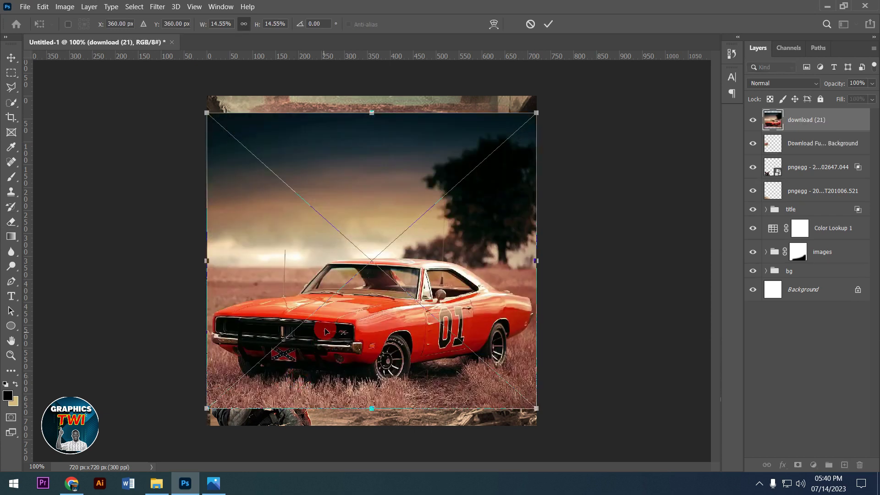
# - Commit the car photo's placement and rasterize its layer
pyautogui.click(553, 32)
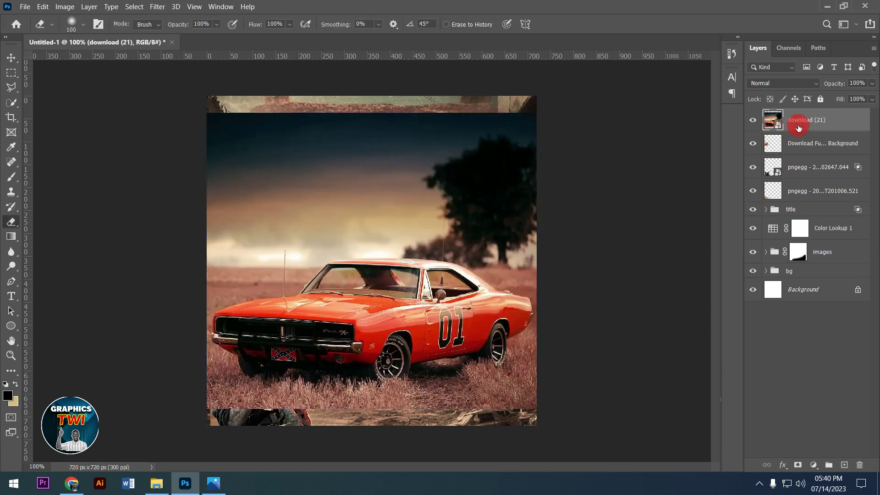
pyautogui.rightClick(799, 122)
pyautogui.click(676, 212)
pyautogui.press('e')
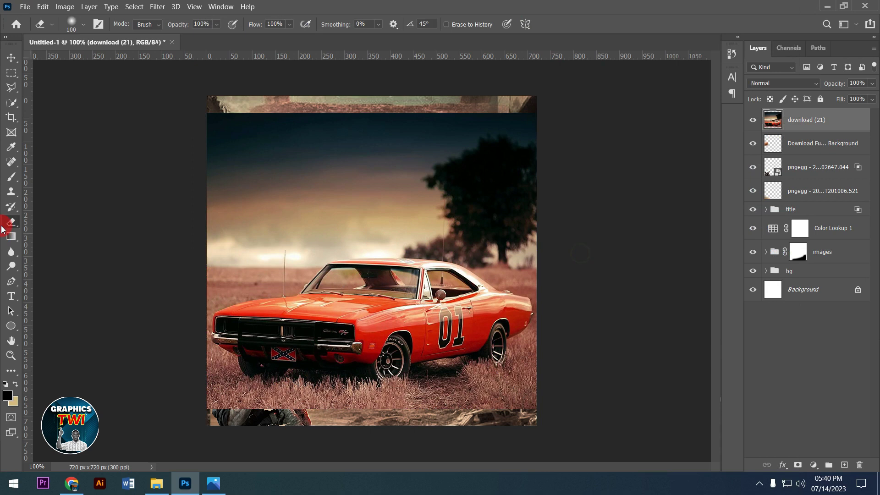
# - With a larger eraser, erase the car photo's sky, bottom strip, left edge and haze around faces
pyautogui.press(']')
pyautogui.press(']')
pyautogui.press(']')
pyautogui.press(']')
pyautogui.press(']')
pyautogui.moveTo(353, 125)
pyautogui.mouseDown()
pyautogui.moveTo(224, 150)
pyautogui.moveTo(552, 208)
pyautogui.moveTo(358, 220)
pyautogui.mouseUp()
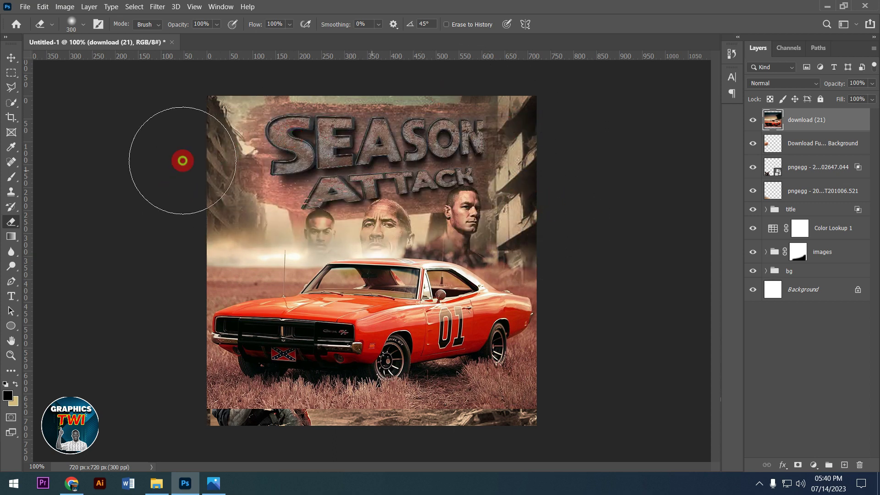
pyautogui.moveTo(263, 451)
pyautogui.mouseDown()
pyautogui.moveTo(317, 456)
pyautogui.moveTo(384, 438)
pyautogui.moveTo(462, 442)
pyautogui.moveTo(550, 413)
pyautogui.moveTo(559, 385)
pyautogui.moveTo(465, 444)
pyautogui.moveTo(473, 431)
pyautogui.mouseUp()
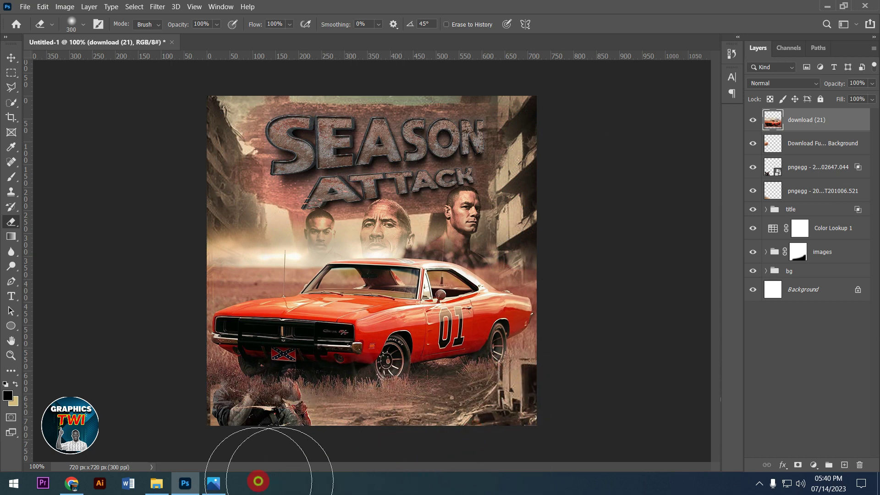
pyautogui.moveTo(139, 344); pyautogui.dragTo(327, 134)
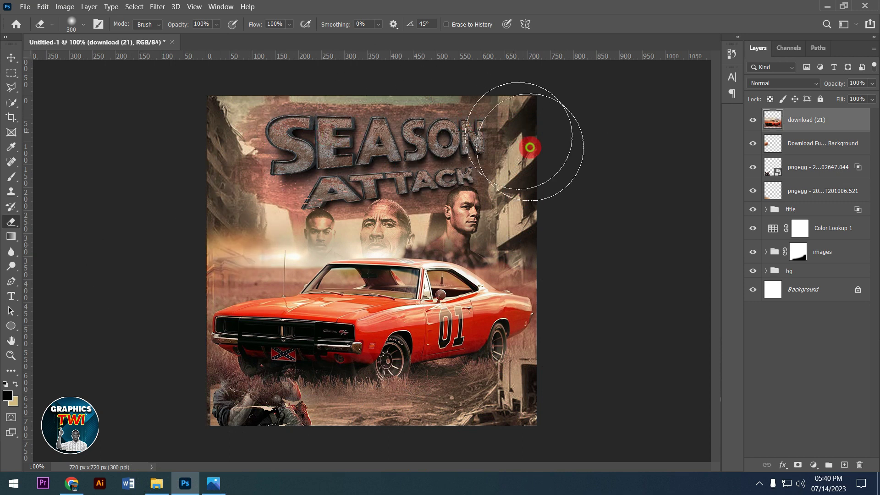
pyautogui.moveTo(435, 181)
pyautogui.mouseDown()
pyautogui.moveTo(255, 220)
pyautogui.moveTo(285, 192)
pyautogui.moveTo(411, 176)
pyautogui.moveTo(526, 211)
pyautogui.moveTo(400, 189)
pyautogui.moveTo(1, 25)
pyautogui.mouseUp()
# - Scale the car down to about 67% and place it at the lower right below the actors
pyautogui.click(11, 57)
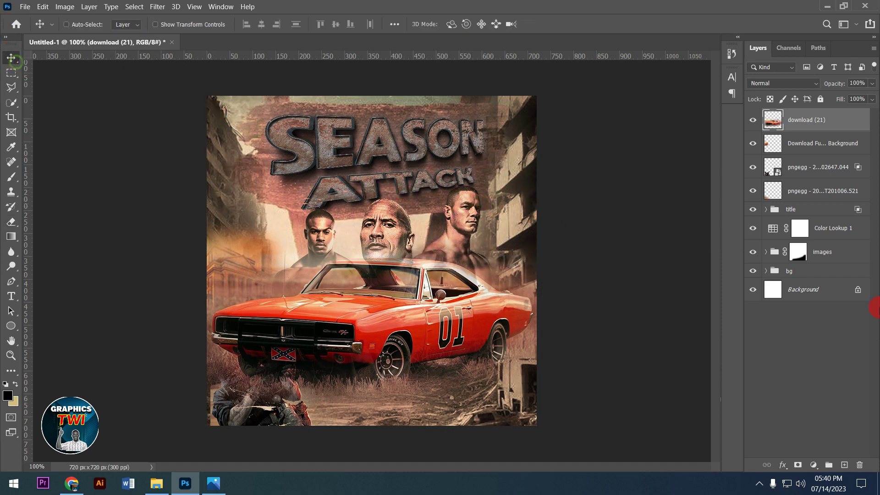
pyautogui.hotkey('ctrl', 't')
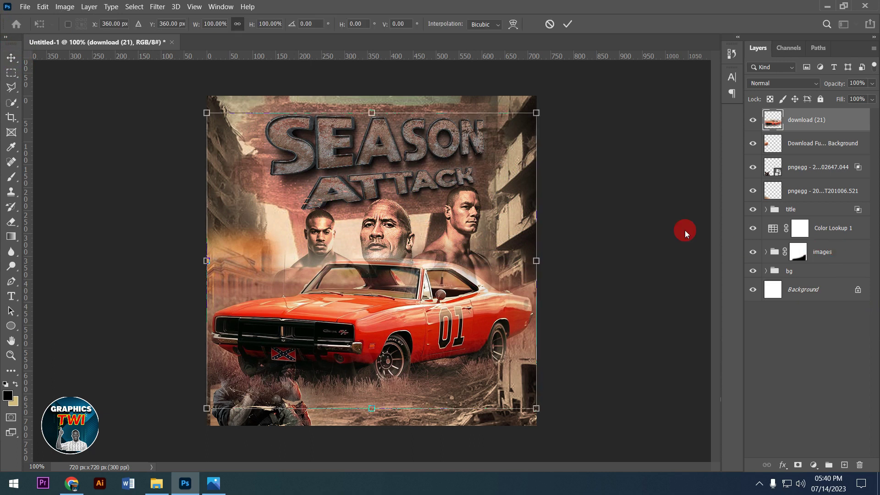
pyautogui.moveTo(207, 113); pyautogui.dragTo(241, 153)
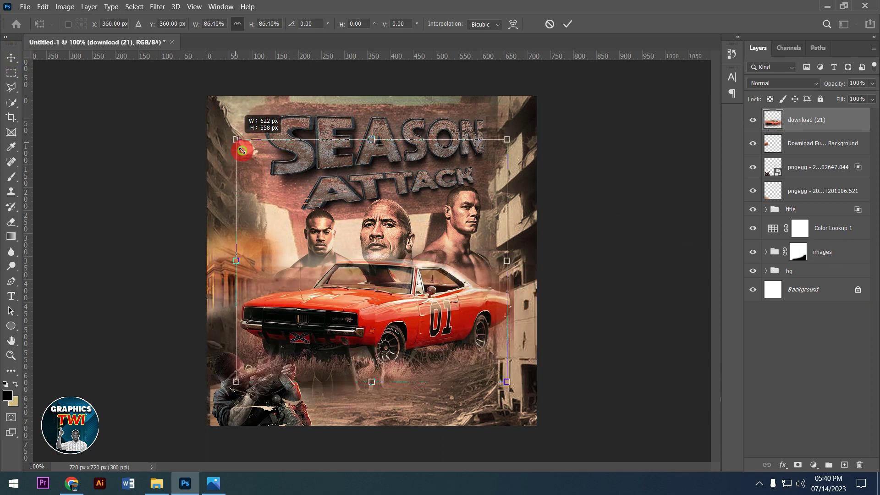
pyautogui.moveTo(419, 340); pyautogui.dragTo(466, 374)
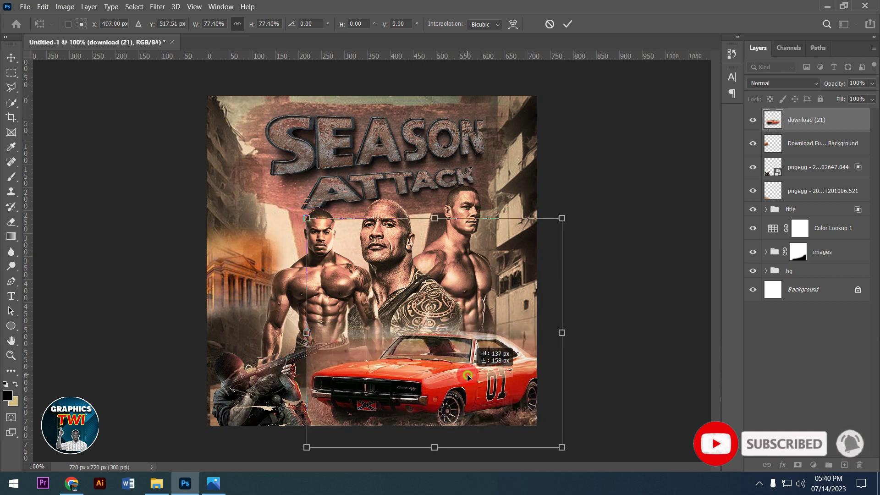
pyautogui.moveTo(561, 219); pyautogui.dragTo(510, 265)
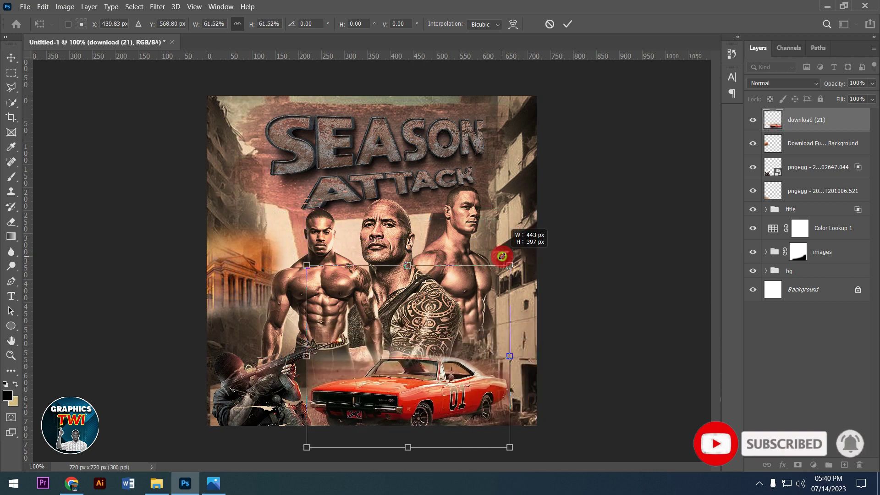
pyautogui.moveTo(458, 402); pyautogui.dragTo(485, 386)
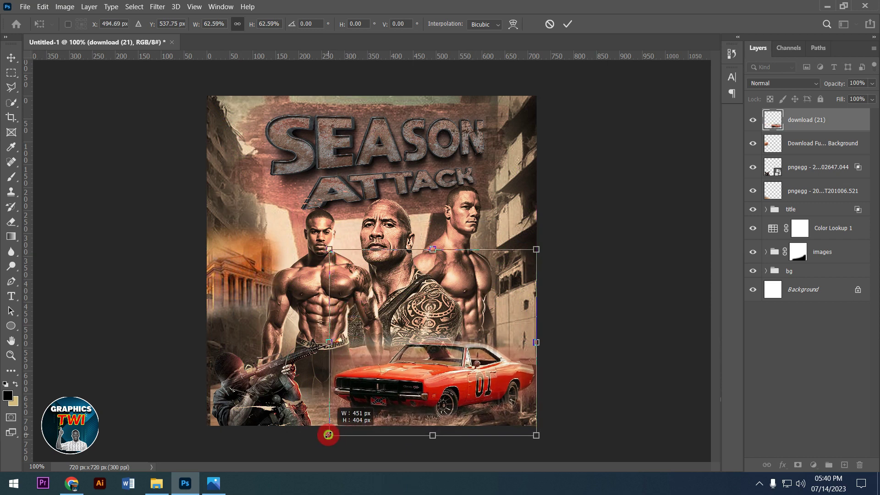
pyautogui.moveTo(334, 431); pyautogui.dragTo(327, 437)
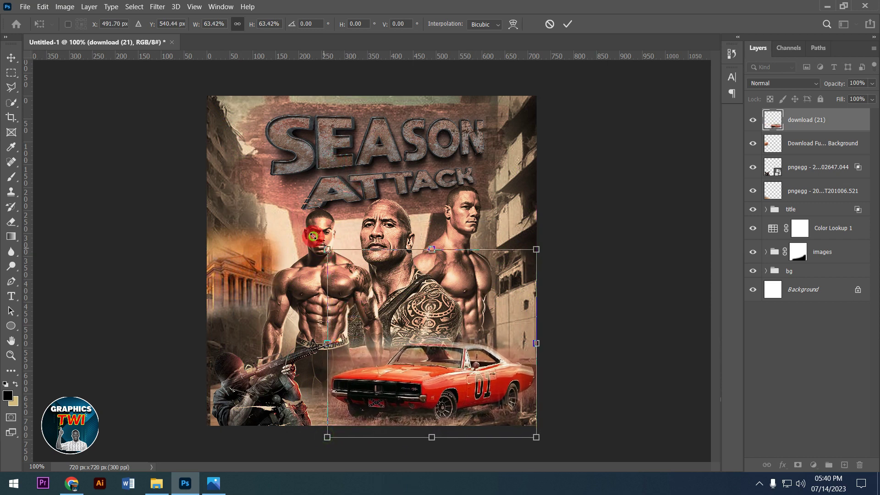
pyautogui.moveTo(313, 236); pyautogui.dragTo(314, 238)
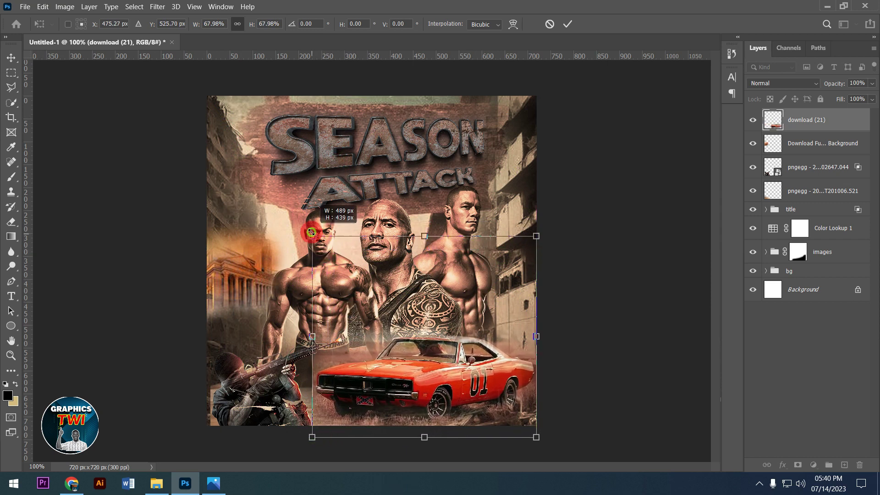
pyautogui.click(570, 21)
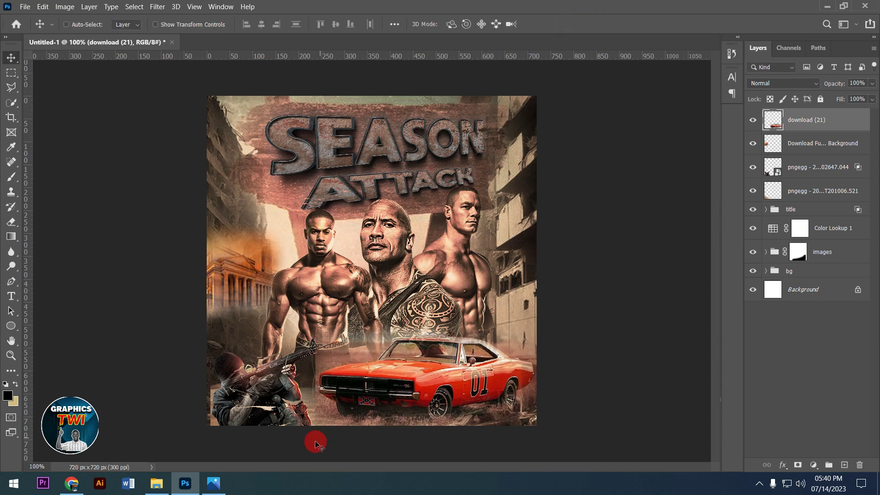
pyautogui.click(11, 222)
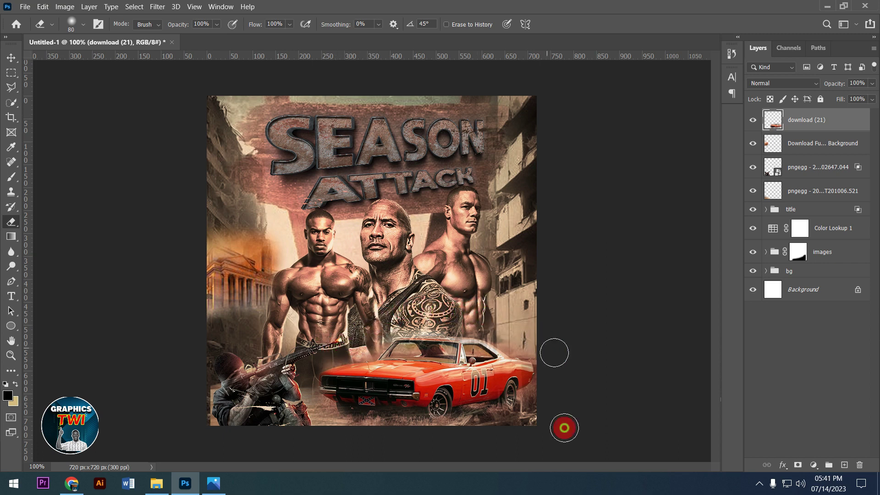
# - Erase the car's lower-right edge and rear wheel into the rubble, then nudge the car down-right
pyautogui.click(521, 420)
pyautogui.moveTo(522, 419); pyautogui.dragTo(315, 417)
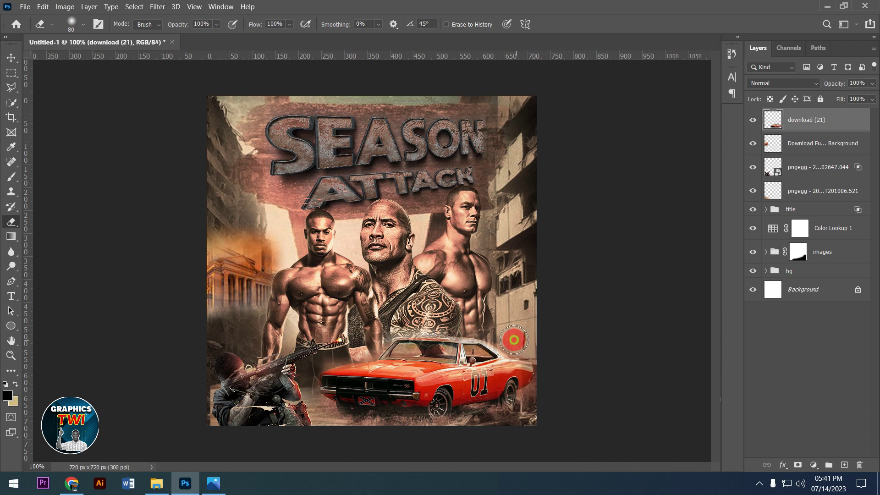
pyautogui.moveTo(520, 425); pyautogui.dragTo(508, 420)
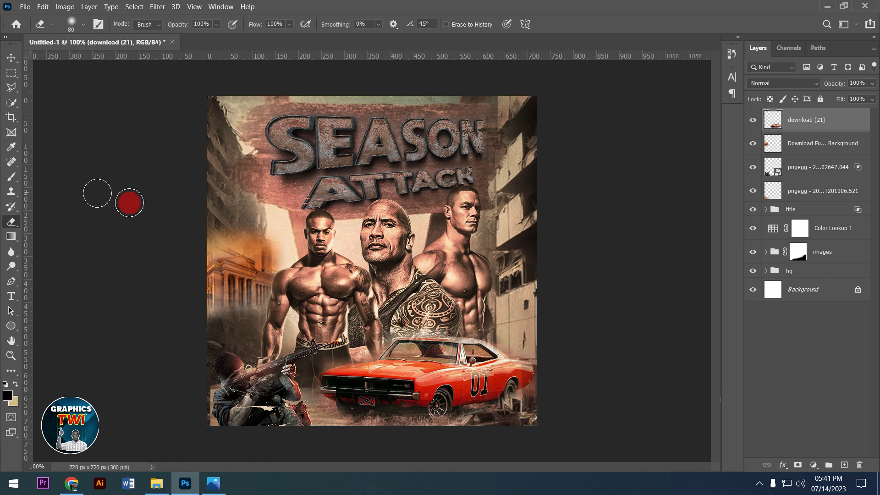
pyautogui.click(10, 57)
pyautogui.moveTo(425, 370)
pyautogui.mouseDown()
pyautogui.moveTo(434, 372)
pyautogui.moveTo(426, 374)
pyautogui.mouseUp()
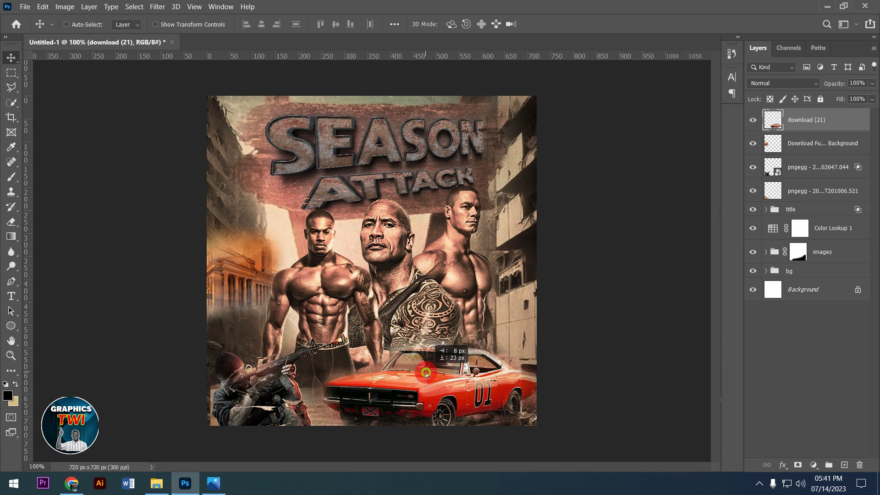
pyautogui.click(426, 374)
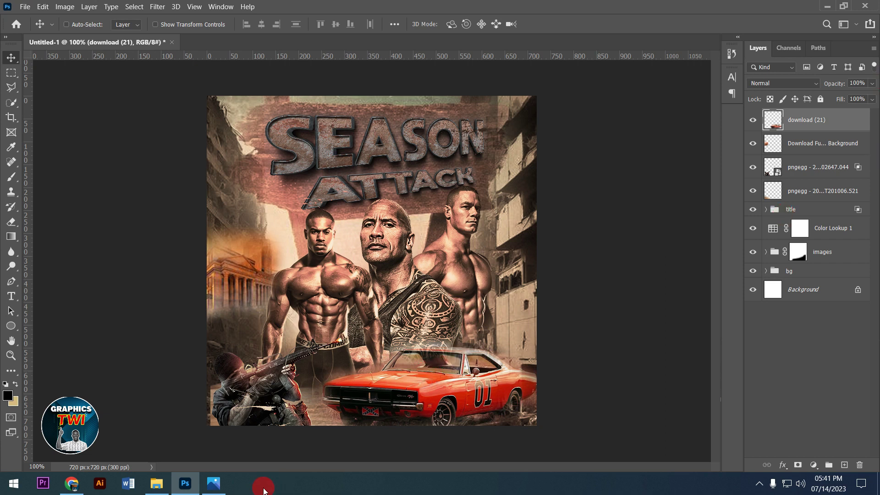
# - Drag the Stir up the fire_ image from the MOVIE folder into the flyer
pyautogui.click(157, 489)
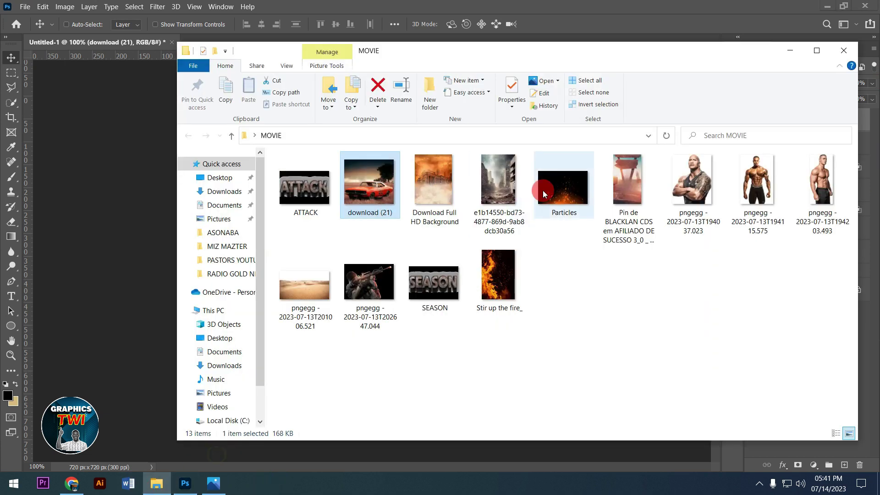
pyautogui.click(472, 281)
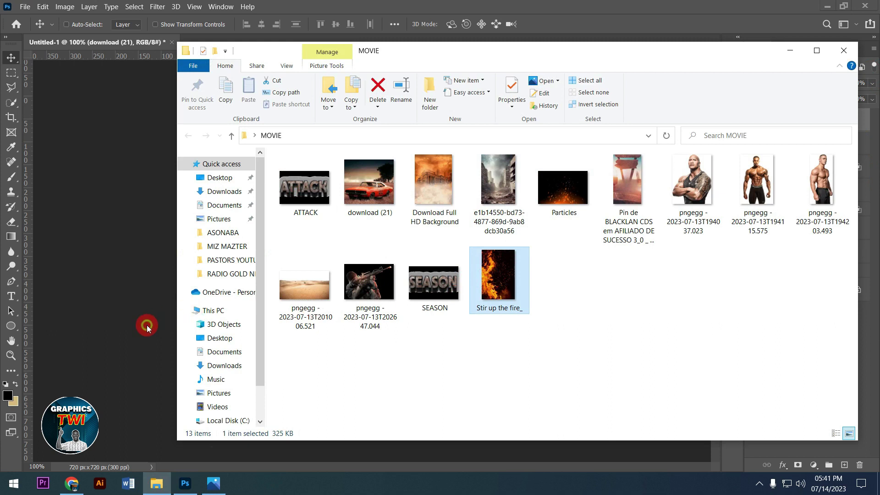
pyautogui.click(147, 325)
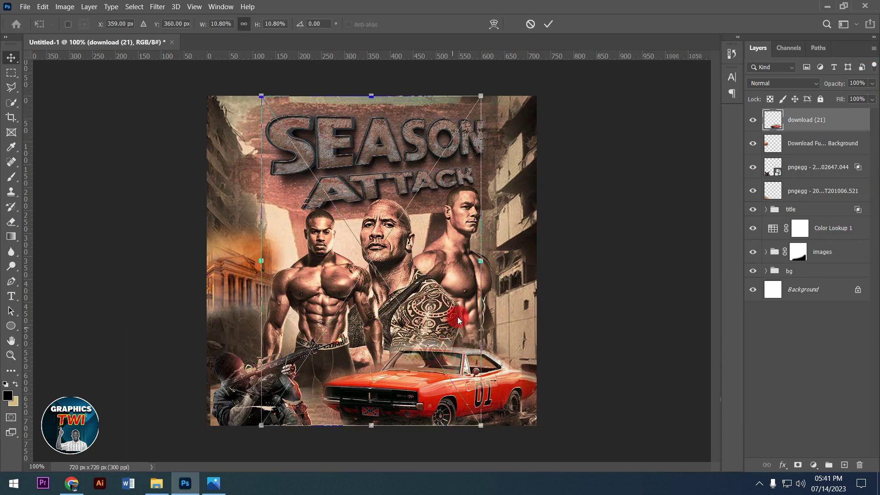
# - Rotate the placed fire image 90° counter-clockwise, move it to the flyer's bottom and commit it
pyautogui.rightClick(338, 364)
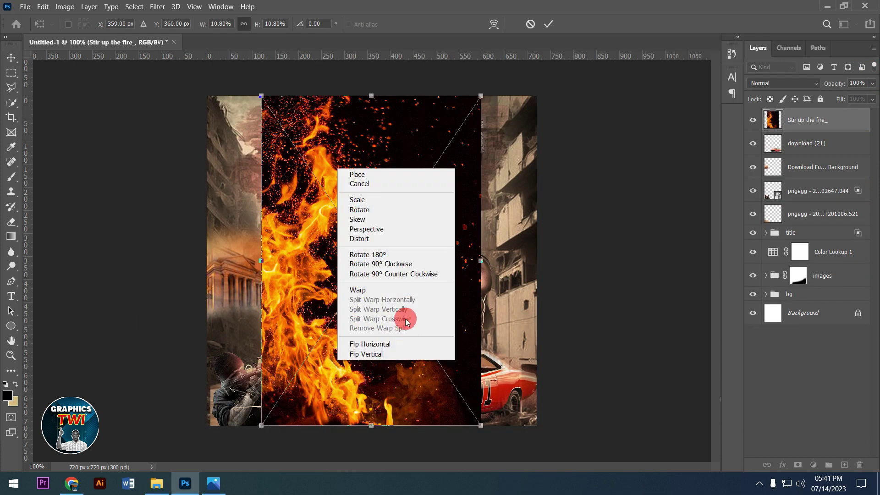
pyautogui.click(397, 274)
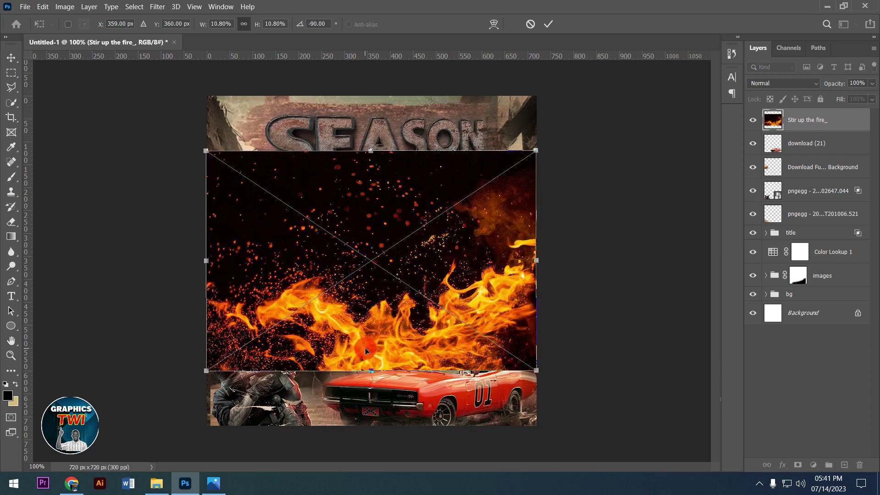
pyautogui.moveTo(396, 336); pyautogui.dragTo(398, 386)
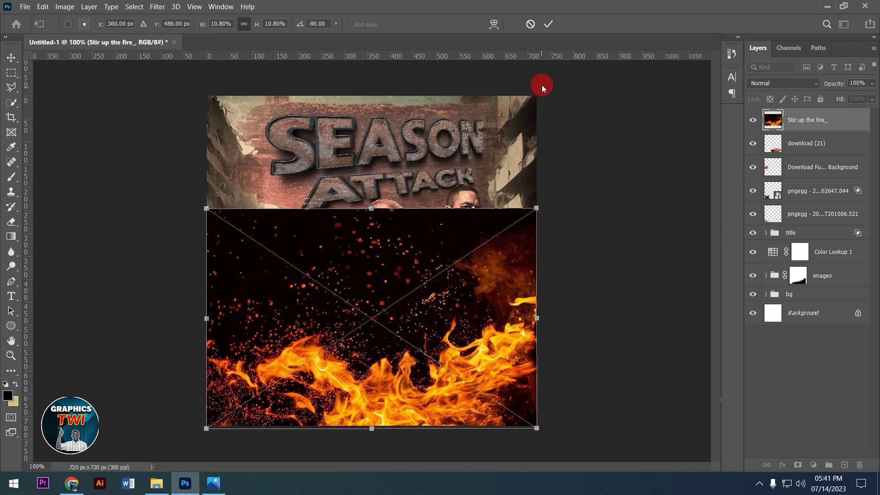
pyautogui.click(544, 27)
pyautogui.click(784, 87)
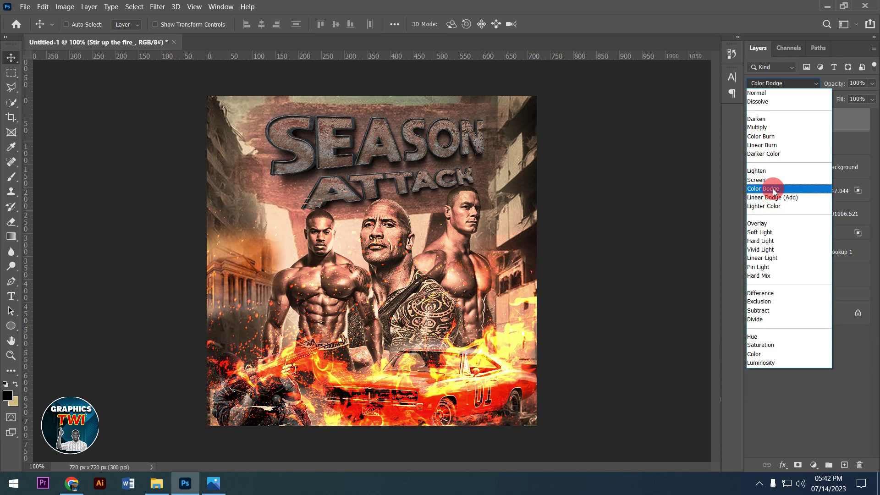
# - Set the fire layer to Color Dodge, rasterize it, and erase fire from the bottom edge and car grille
pyautogui.click(772, 188)
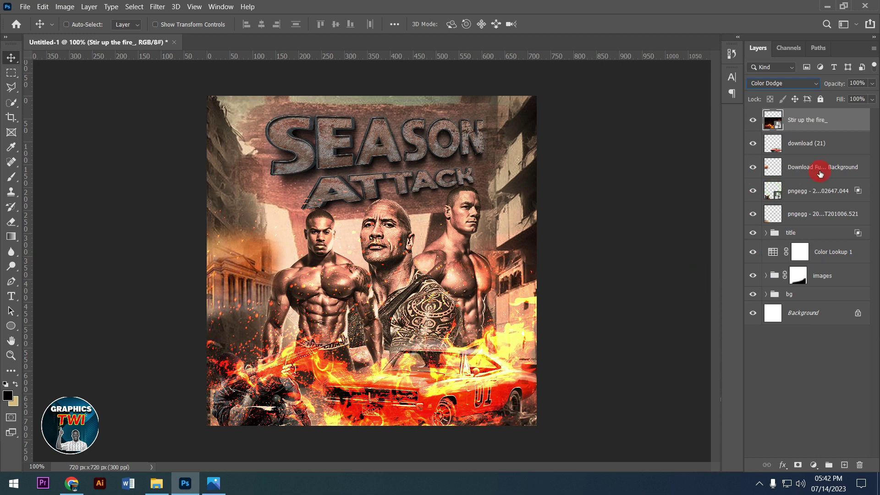
pyautogui.rightClick(823, 125)
pyautogui.click(726, 211)
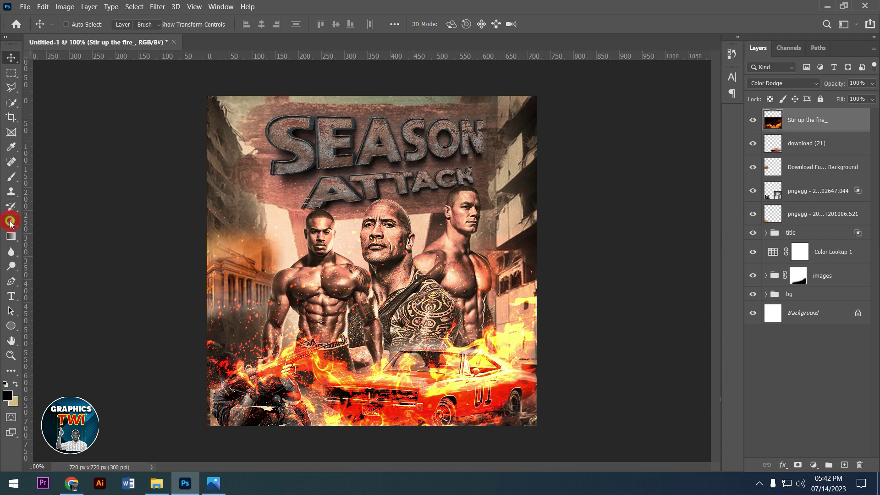
pyautogui.click(11, 222)
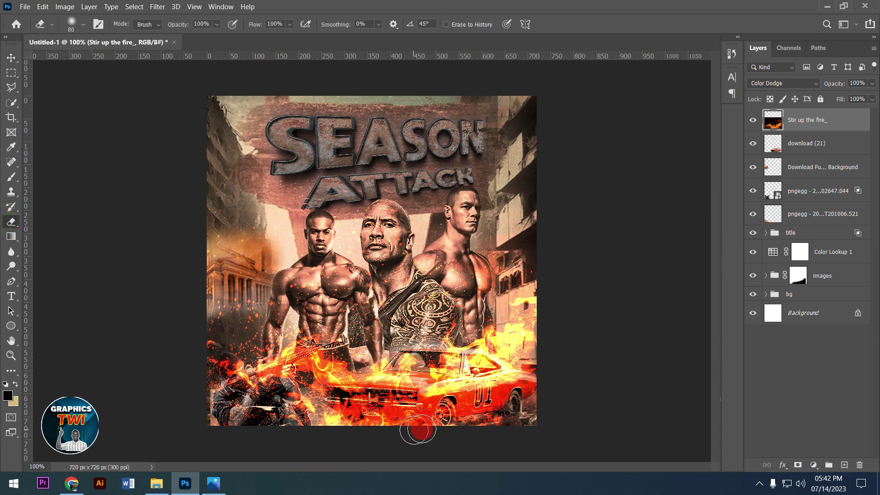
pyautogui.moveTo(417, 429); pyautogui.dragTo(373, 432)
pyautogui.moveTo(407, 392)
pyautogui.mouseDown()
pyautogui.moveTo(305, 390)
pyautogui.moveTo(329, 424)
pyautogui.moveTo(266, 387)
pyautogui.moveTo(316, 348)
pyautogui.moveTo(303, 351)
pyautogui.moveTo(271, 373)
pyautogui.moveTo(276, 395)
pyautogui.moveTo(328, 363)
pyautogui.mouseUp()
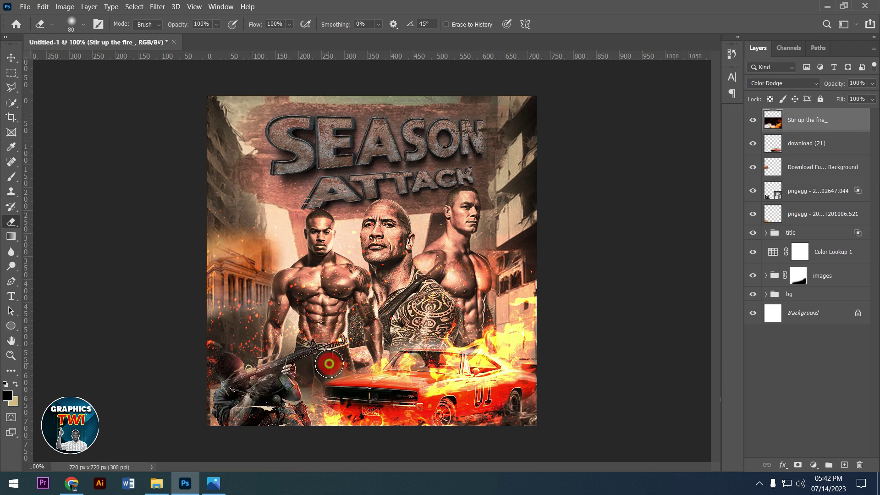
# - Preview Linear Dodge (Add) blending on the fire layer
pyautogui.click(872, 83)
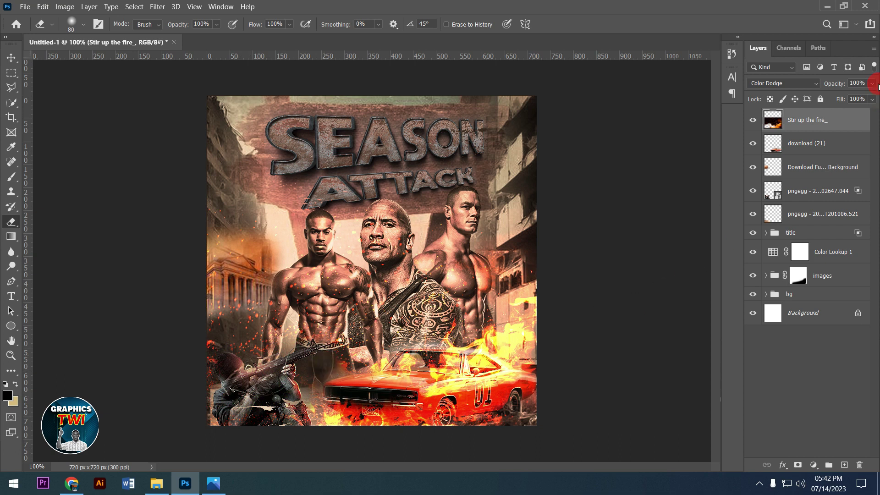
pyautogui.click(816, 84)
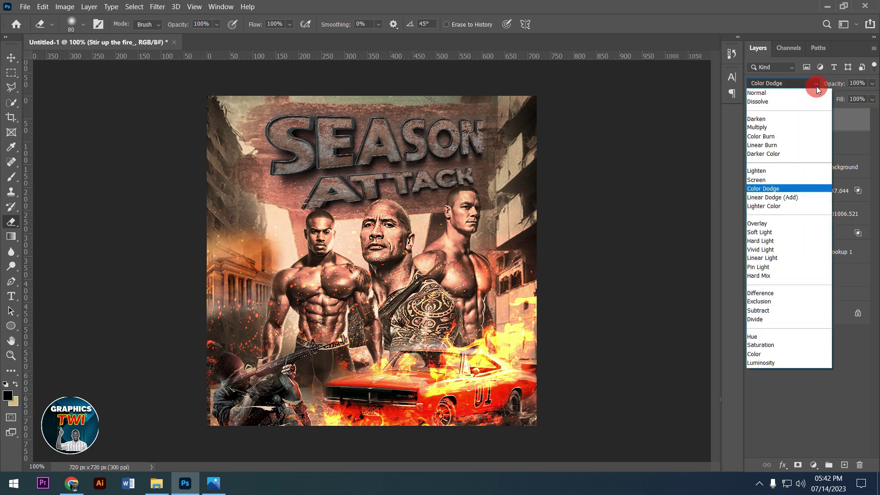
pyautogui.moveTo(818, 89); pyautogui.dragTo(798, 199)
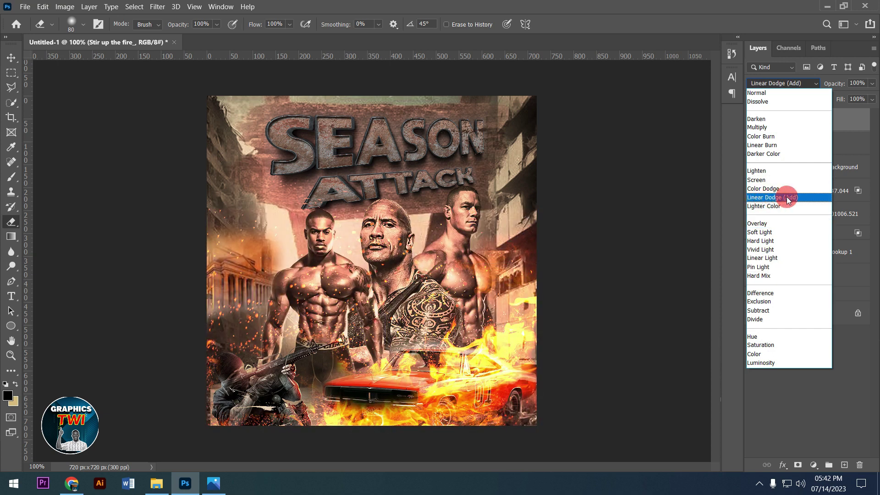
# - Apply Linear Dodge (Add) to the fire, nudge it, and erase it off the bottom edge and actors' chests
pyautogui.click(787, 197)
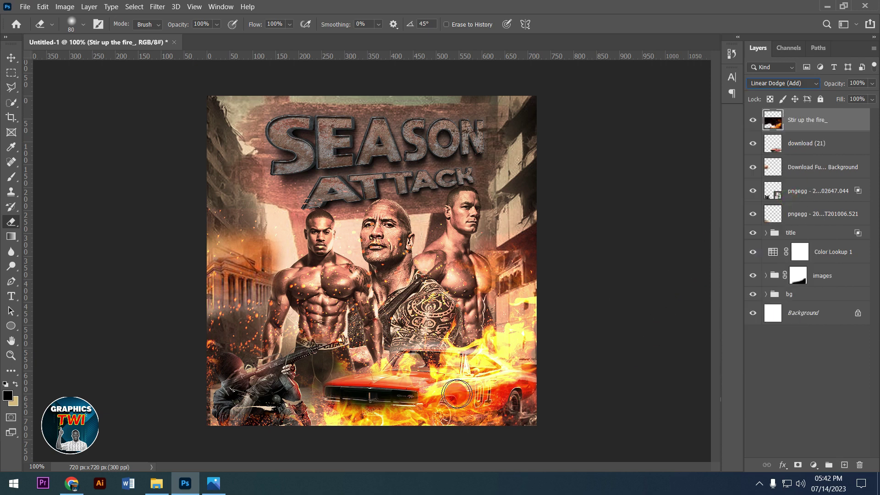
pyautogui.moveTo(334, 449)
pyautogui.mouseDown()
pyautogui.moveTo(369, 429)
pyautogui.moveTo(527, 415)
pyautogui.moveTo(490, 435)
pyautogui.moveTo(436, 432)
pyautogui.moveTo(448, 422)
pyautogui.moveTo(417, 381)
pyautogui.moveTo(362, 388)
pyautogui.moveTo(397, 380)
pyautogui.moveTo(443, 394)
pyautogui.moveTo(475, 385)
pyautogui.mouseUp()
pyautogui.click(27, 70)
pyautogui.click(12, 58)
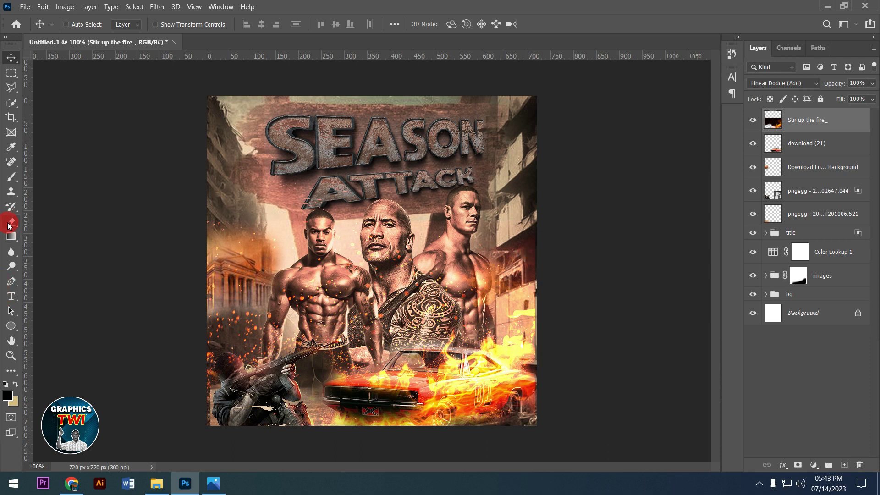
pyautogui.click(11, 222)
pyautogui.press(']')
pyautogui.press(']')
pyautogui.press(']')
pyautogui.moveTo(460, 273)
pyautogui.mouseDown()
pyautogui.moveTo(300, 290)
pyautogui.moveTo(410, 303)
pyautogui.moveTo(290, 216)
pyautogui.moveTo(264, 239)
pyautogui.mouseUp()
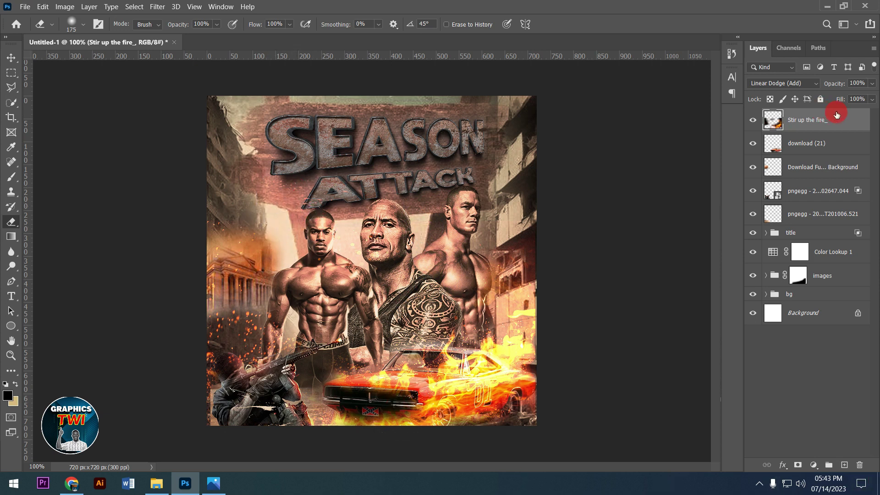
# - Drag the Particles image from the MOVIE folder into the flyer
pyautogui.click(156, 483)
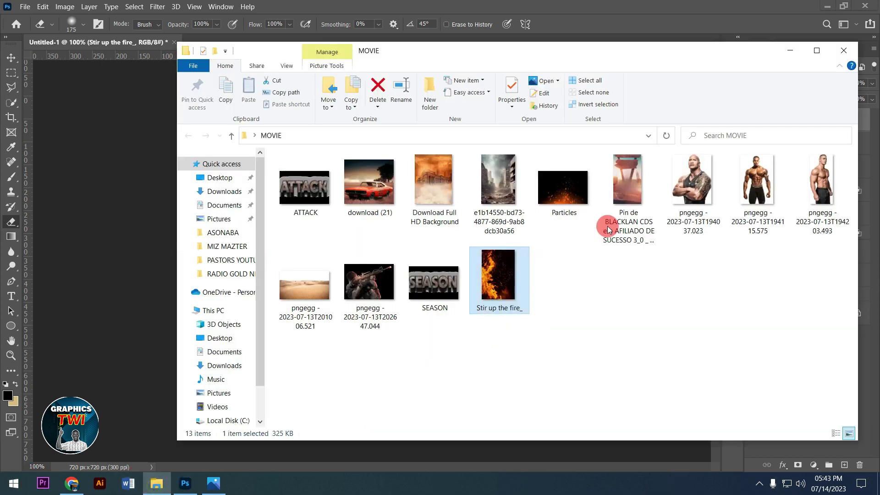
pyautogui.click(566, 194)
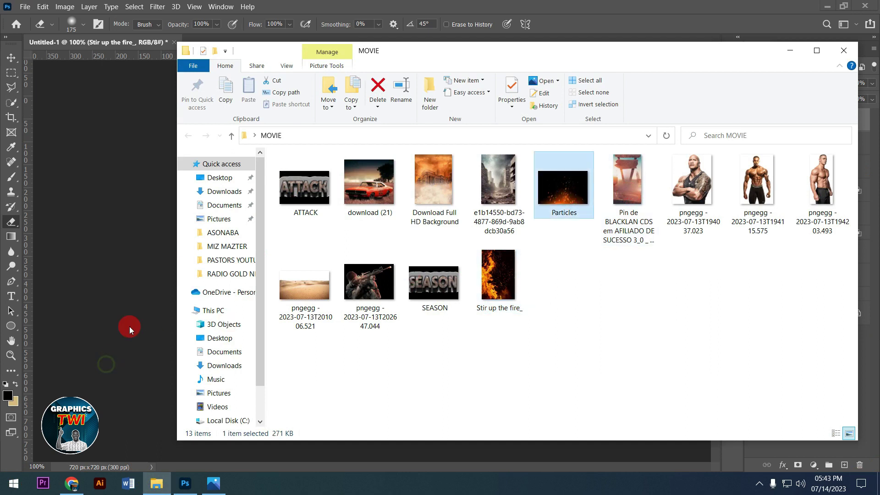
pyautogui.click(121, 329)
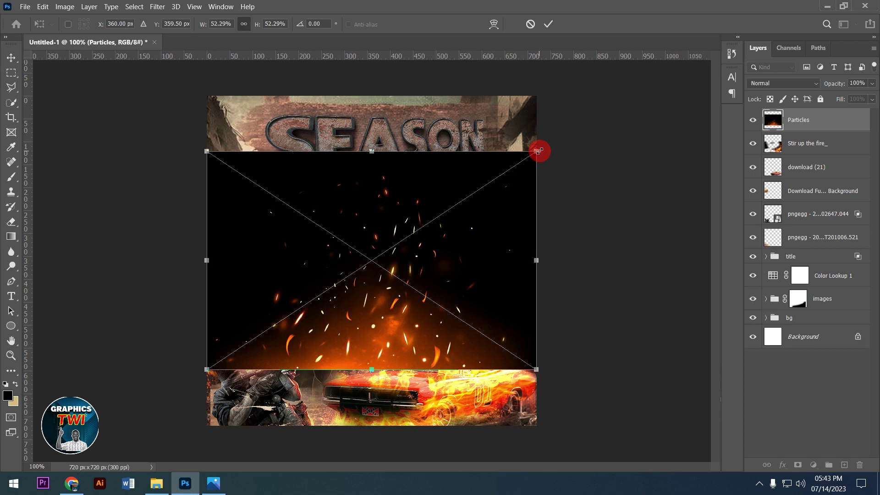
# - Shrink the Particles image over the title, commit it, and set its blend mode to Screen
pyautogui.moveTo(539, 151); pyautogui.dragTo(487, 242)
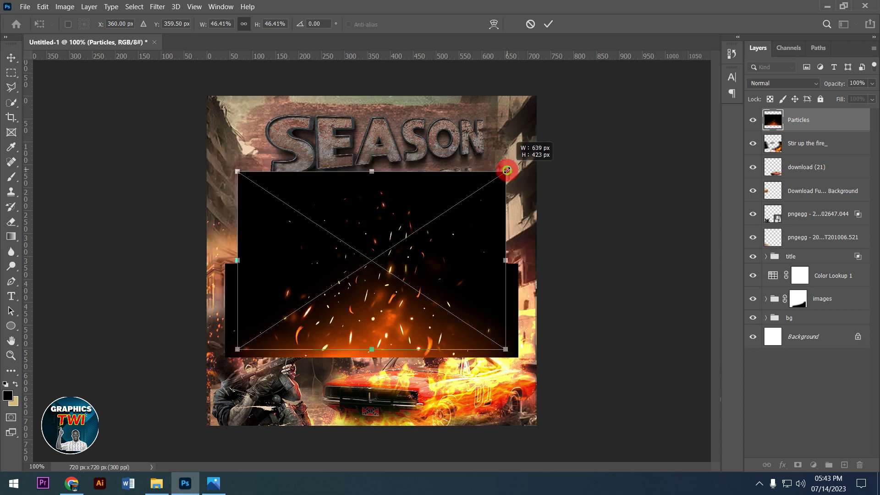
pyautogui.moveTo(444, 276); pyautogui.dragTo(450, 177)
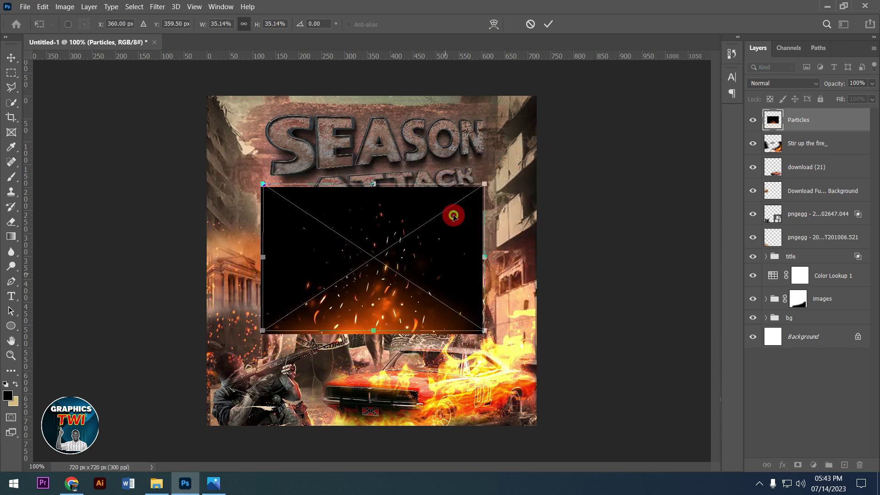
pyautogui.click(550, 25)
pyautogui.press('e')
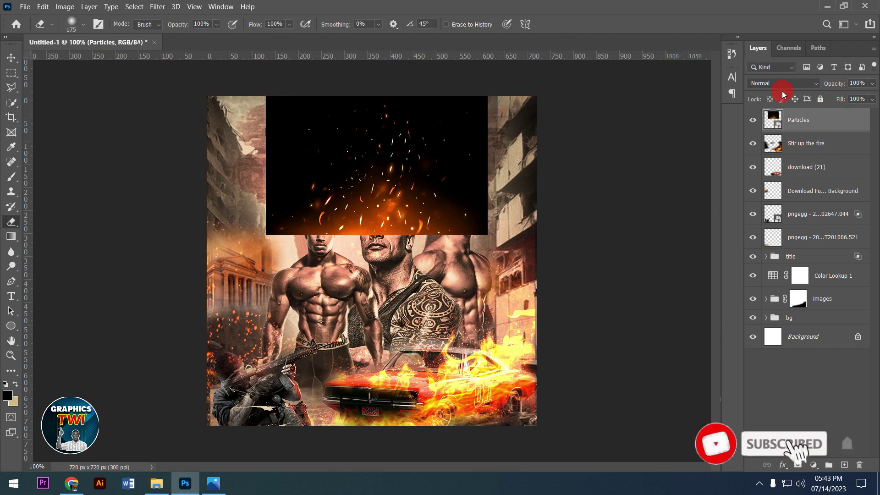
pyautogui.click(788, 85)
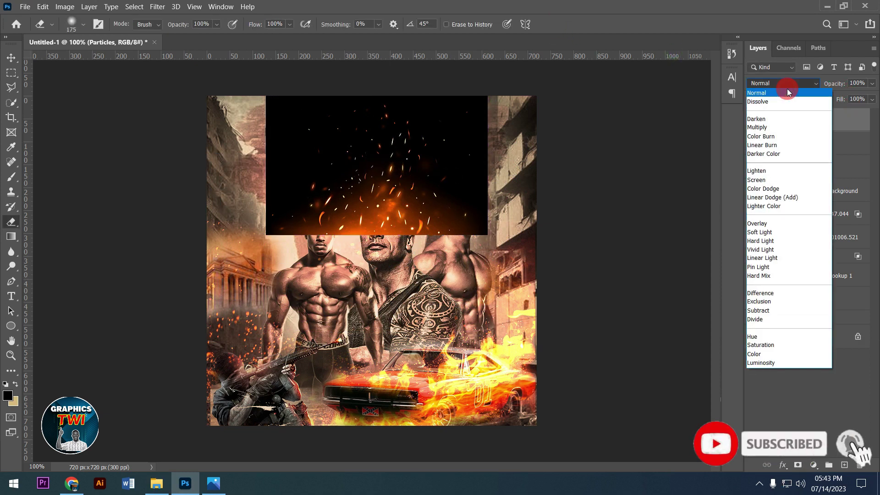
pyautogui.click(765, 181)
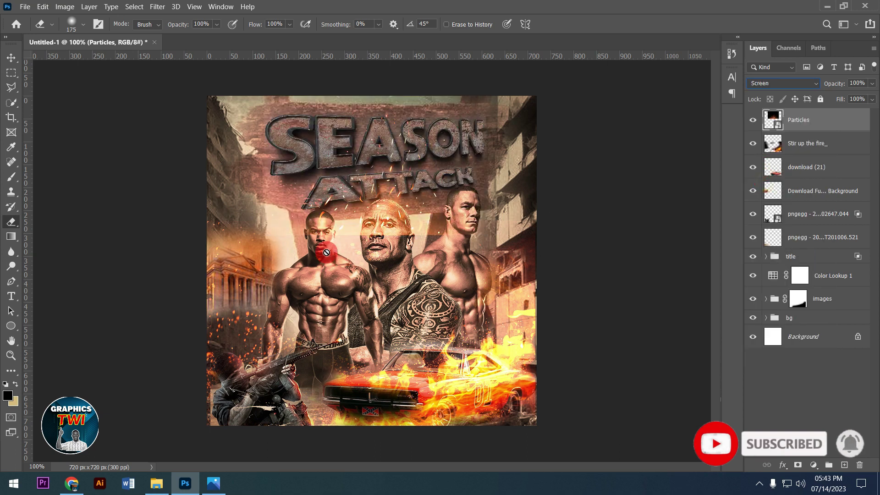
# - Shift the sparks over the SEASON title, rasterize them, erase them off faces, and set 68% opacity
pyautogui.click(11, 57)
pyautogui.moveTo(397, 162); pyautogui.dragTo(393, 136)
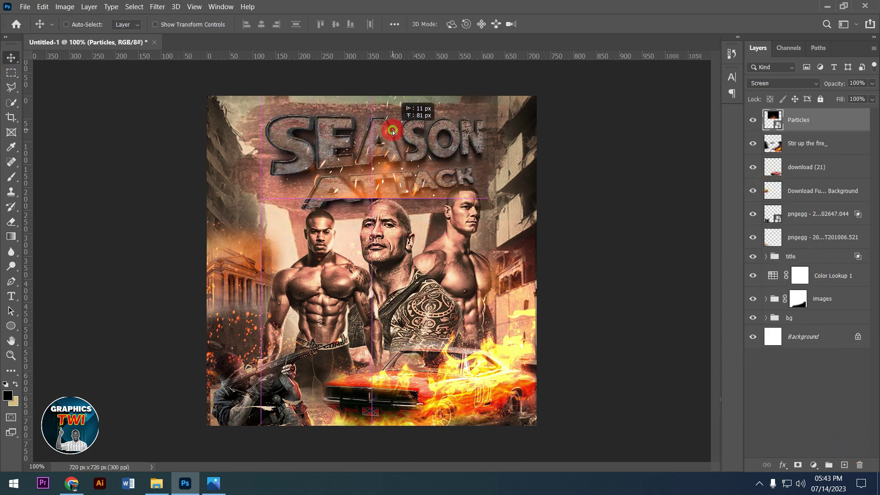
pyautogui.click(9, 209)
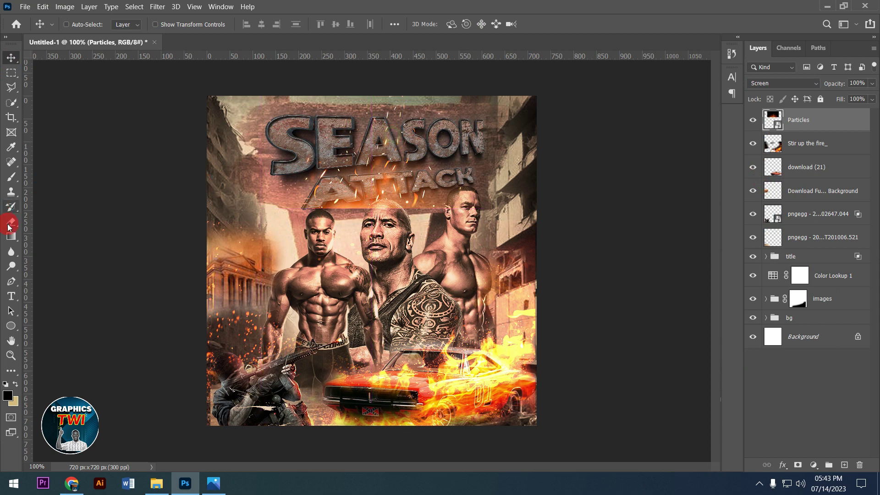
pyautogui.click(10, 224)
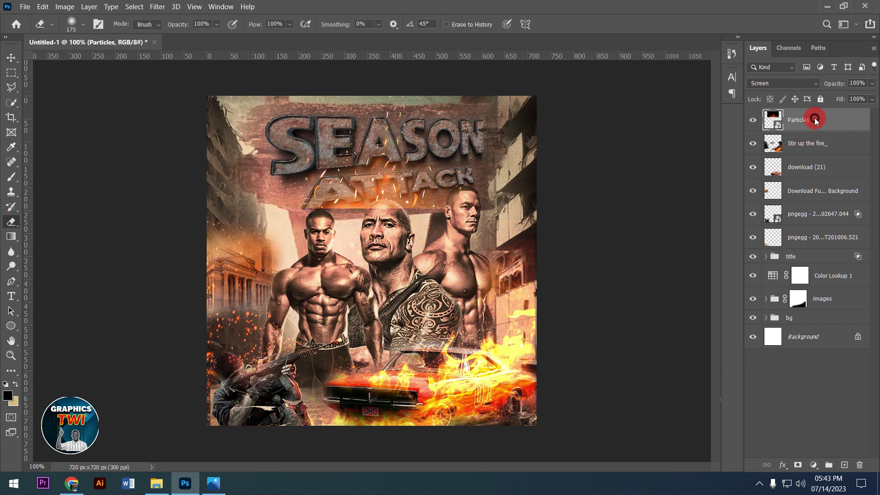
pyautogui.rightClick(814, 120)
pyautogui.click(678, 211)
pyautogui.moveTo(492, 225)
pyautogui.mouseDown()
pyautogui.moveTo(406, 235)
pyautogui.moveTo(490, 220)
pyautogui.mouseUp()
pyautogui.click(874, 90)
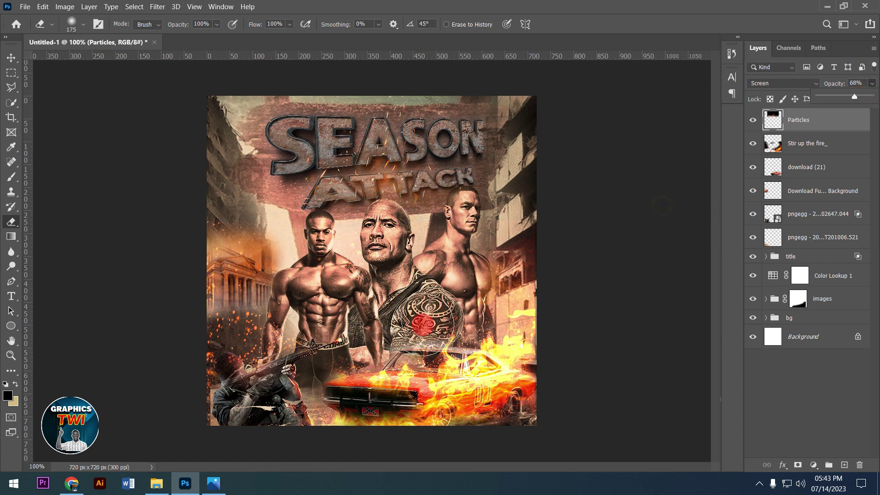
pyautogui.click(339, 367)
# - Enlarge the Particles sparks, erase them over the central face, and raise opacity to 86%
pyautogui.hotkey('ctrl', 't')
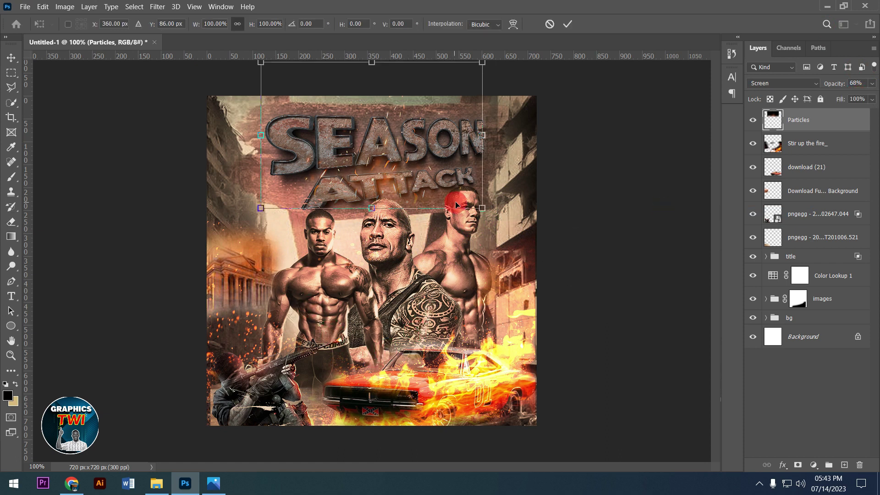
pyautogui.moveTo(484, 214); pyautogui.dragTo(521, 206)
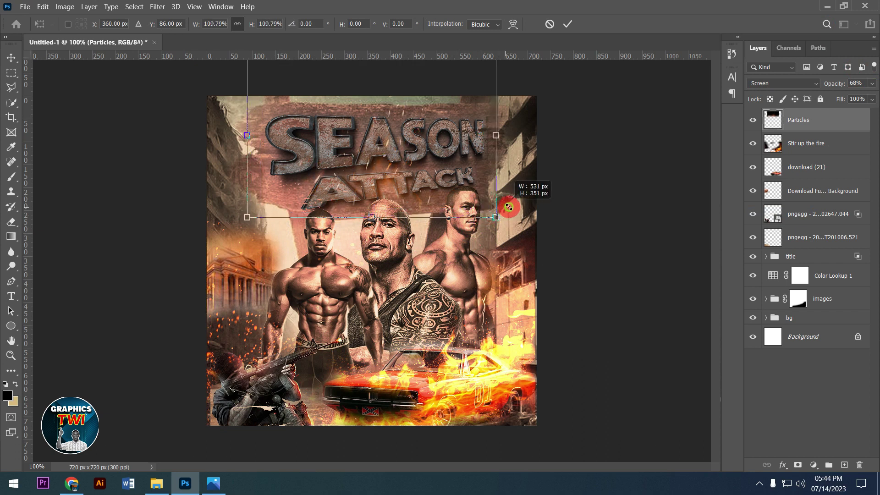
pyautogui.click(563, 26)
pyautogui.press('e')
pyautogui.moveTo(385, 235)
pyautogui.mouseDown()
pyautogui.moveTo(405, 225)
pyautogui.moveTo(381, 229)
pyautogui.mouseUp()
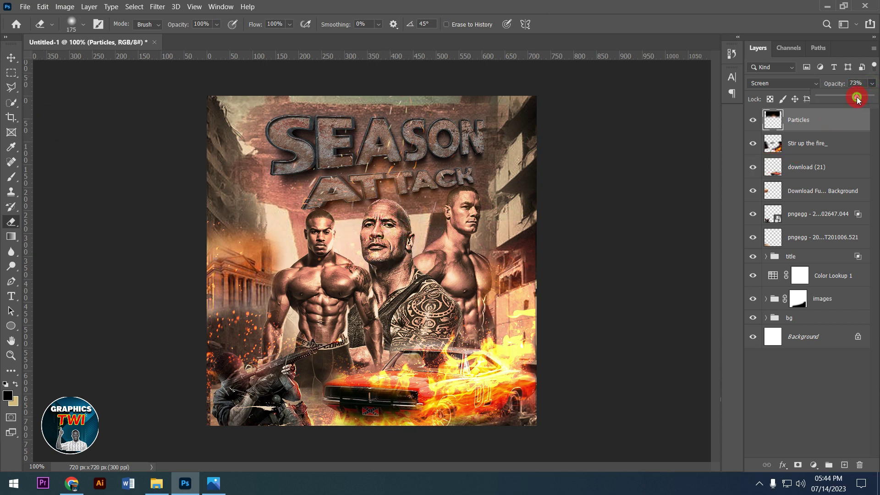
pyautogui.moveTo(499, 275)
pyautogui.mouseDown()
pyautogui.moveTo(524, 373)
pyautogui.moveTo(504, 382)
pyautogui.mouseUp()
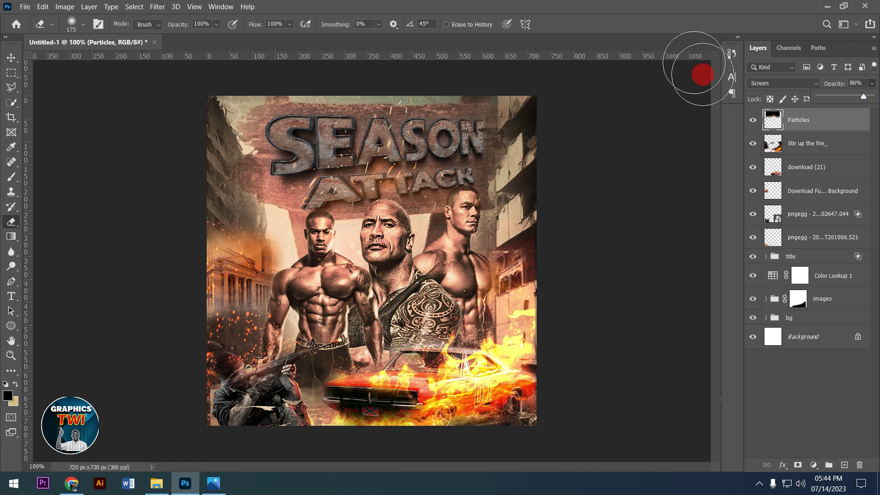
pyautogui.click(15, 300)
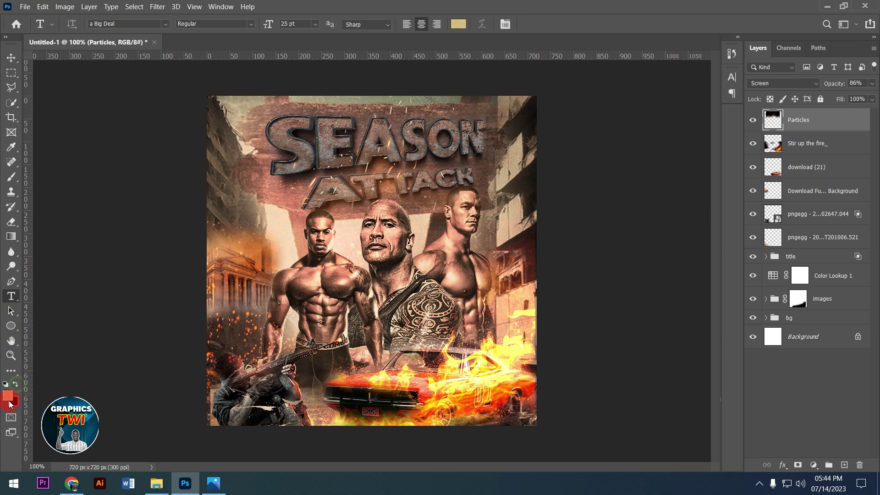
# - Set a paler beige foreground colour and type STARRING at the left edge by the left actor
pyautogui.click(9, 398)
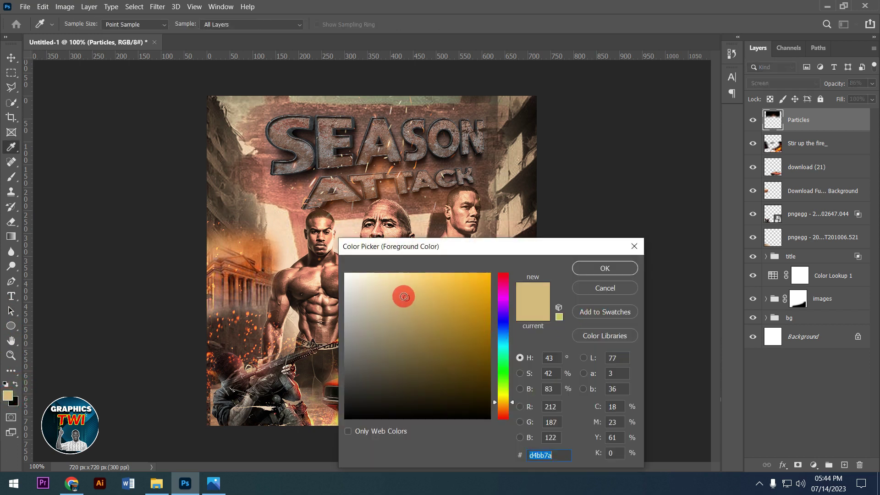
pyautogui.moveTo(404, 296); pyautogui.dragTo(403, 289)
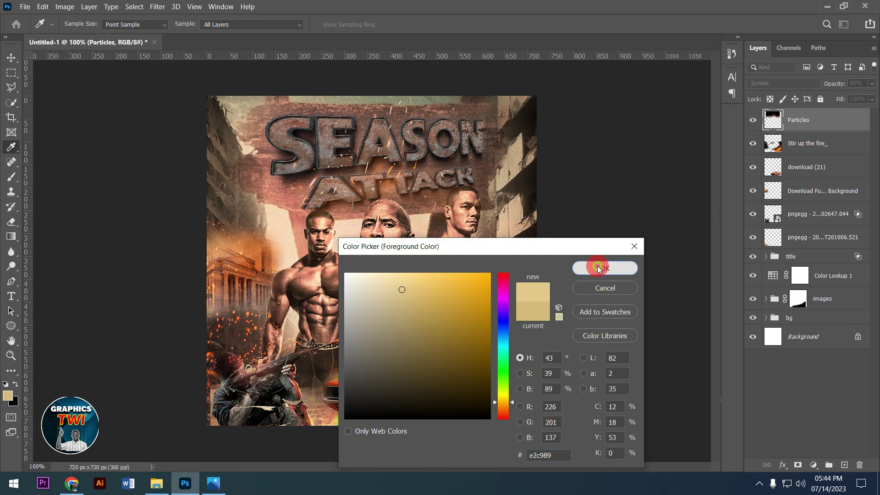
pyautogui.click(599, 268)
pyautogui.press('t')
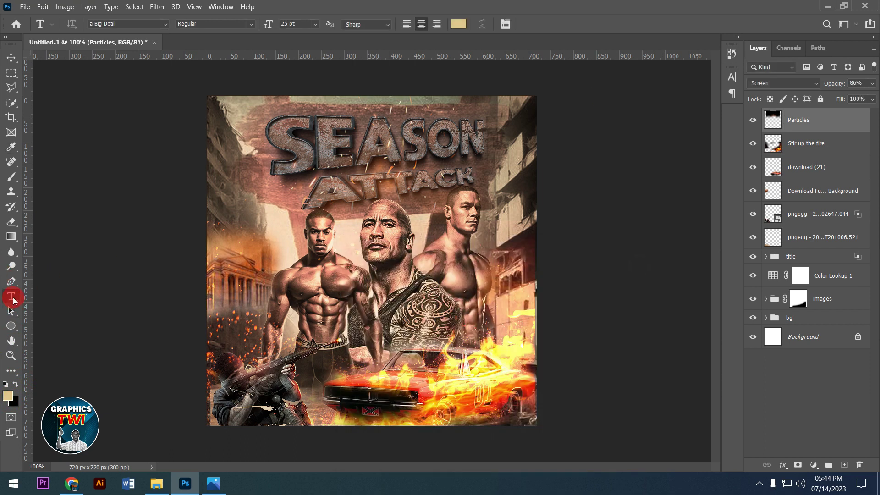
pyautogui.click(61, 163)
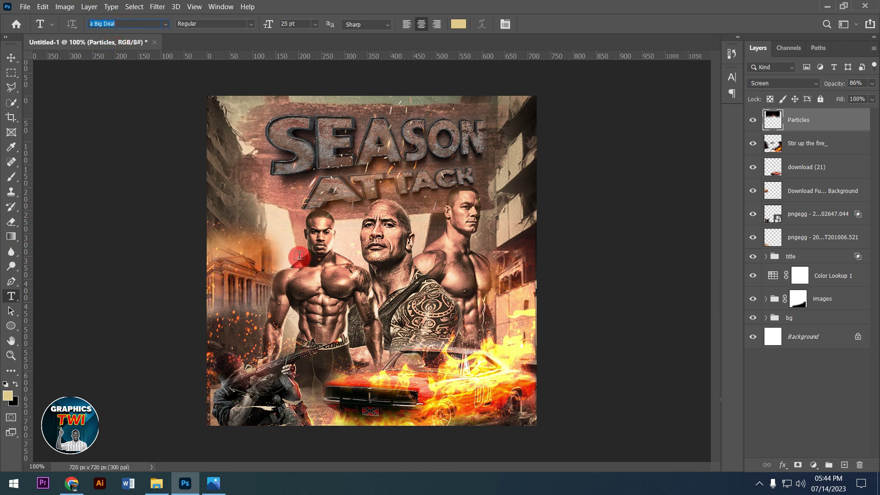
pyautogui.click(234, 217)
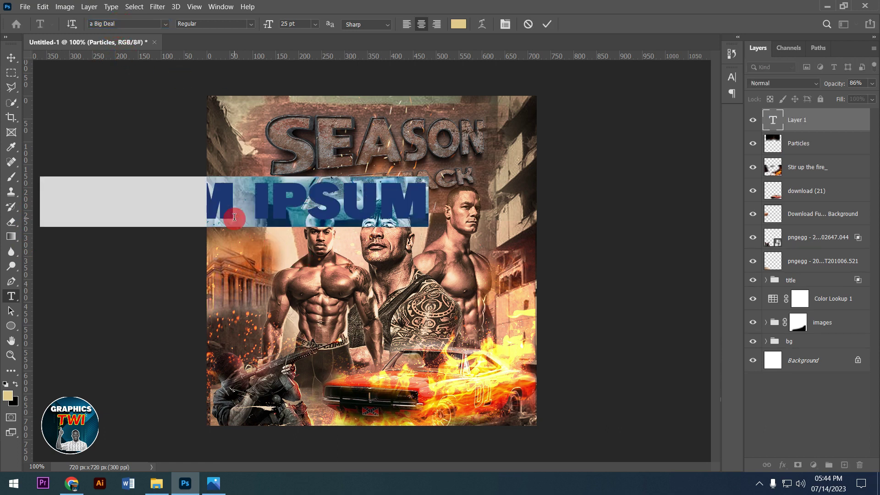
pyautogui.write('ST')
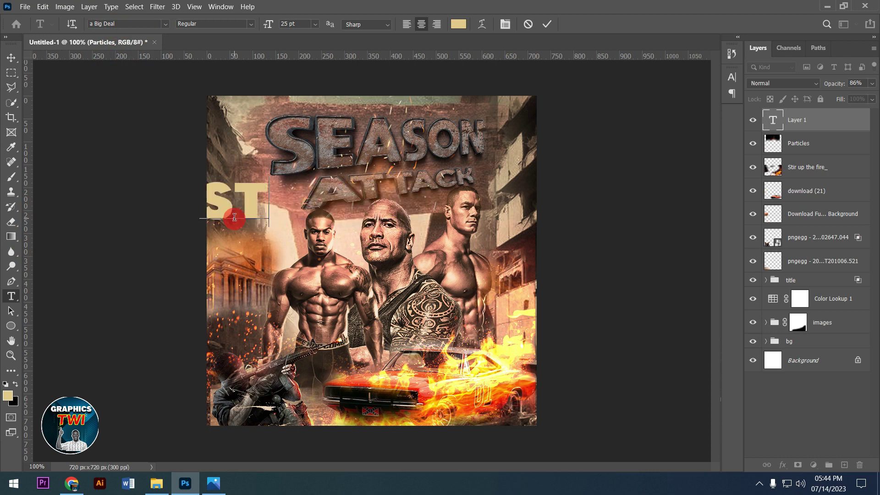
pyautogui.write('ARRING')
# - Resize the STARRING text to 5 pt and commit it
pyautogui.hotkey('ctrl', 'a')
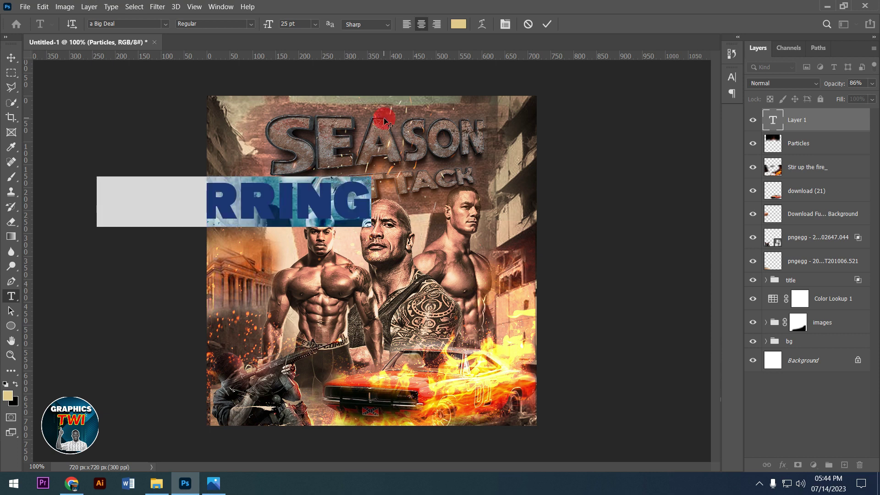
pyautogui.click(512, 23)
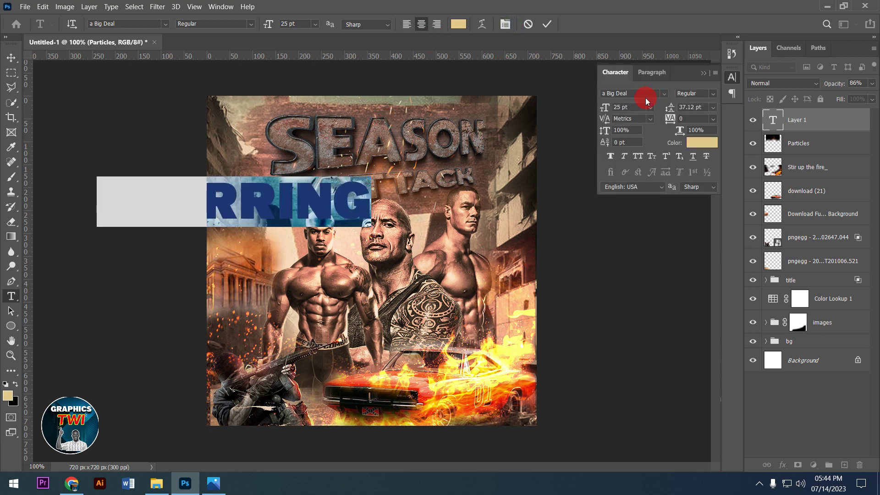
pyautogui.scroll(-6, 639, 108)
pyautogui.scroll(-3, 639, 108)
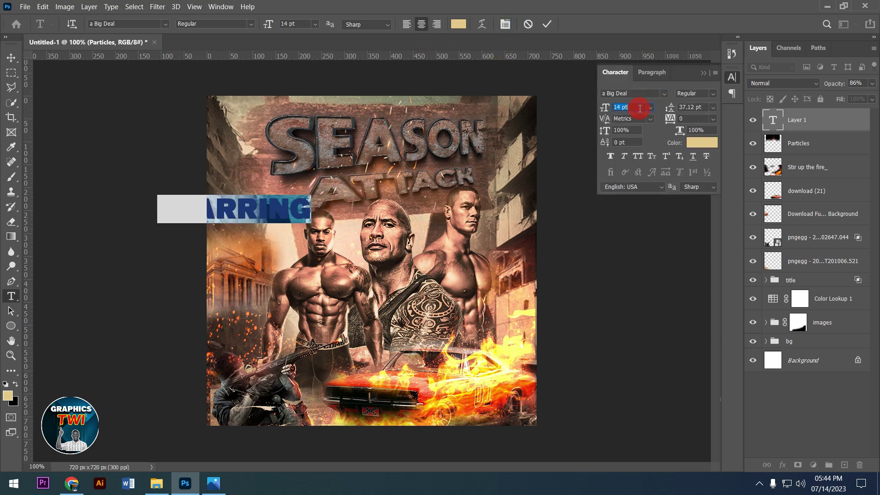
pyautogui.scroll(-6, 639, 108)
pyautogui.scroll(-3, 639, 108)
pyautogui.scroll(-1, 639, 108)
pyautogui.scroll(-1, 640, 108)
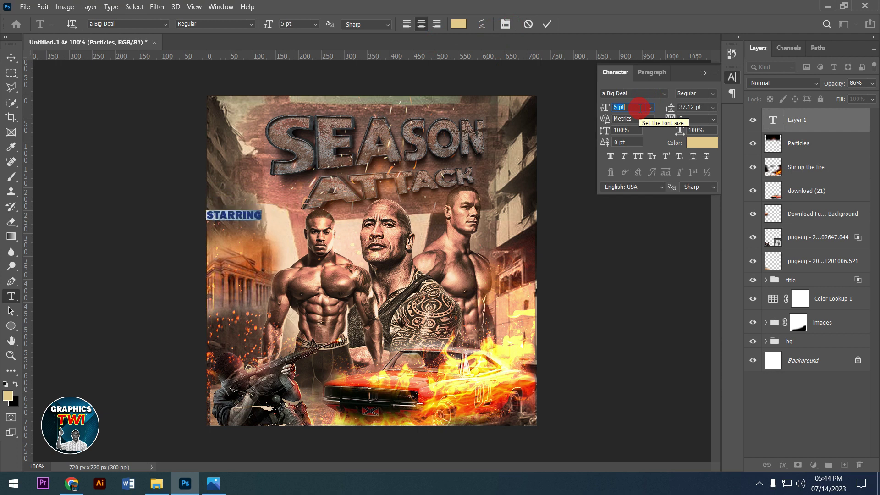
pyautogui.click(547, 24)
# - Move STARRING further in from the flyer's left edge
pyautogui.click(11, 57)
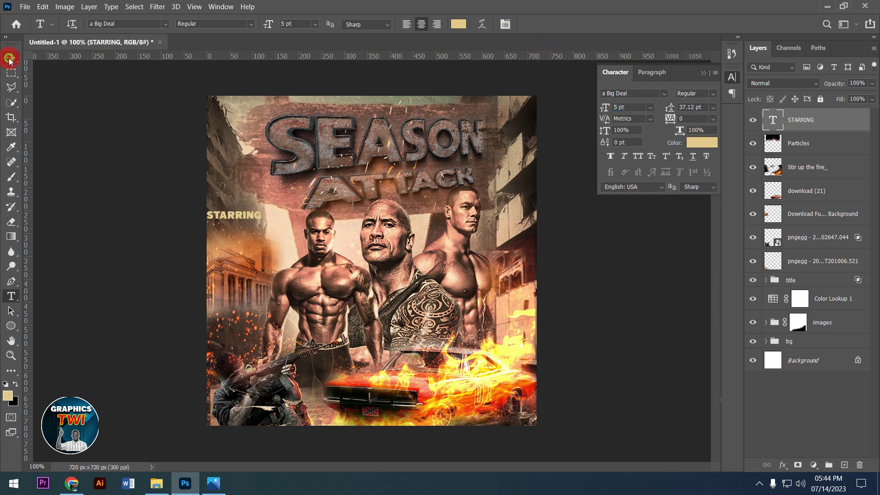
pyautogui.moveTo(260, 228); pyautogui.dragTo(268, 247)
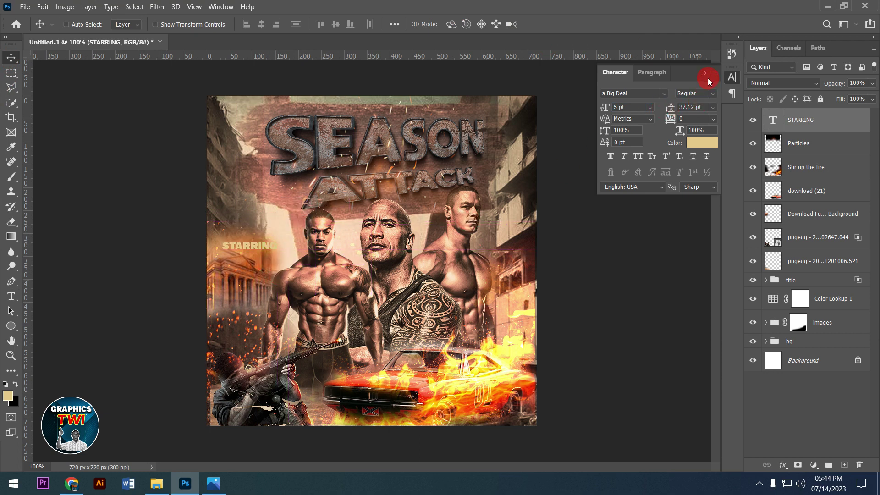
pyautogui.click(706, 78)
# - Add a ROCK text line set in Sequel Sans Bold Head at 7 pt
pyautogui.click(10, 296)
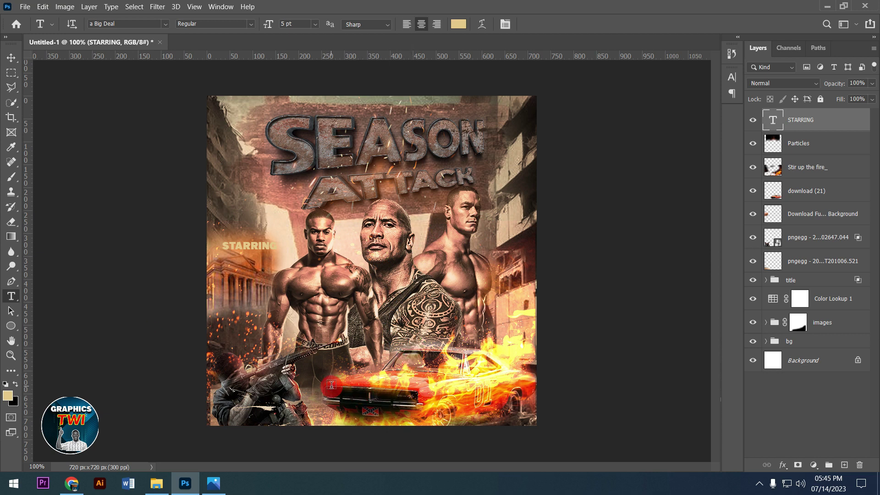
pyautogui.click(225, 289)
pyautogui.click(225, 288)
pyautogui.write('ROCK')
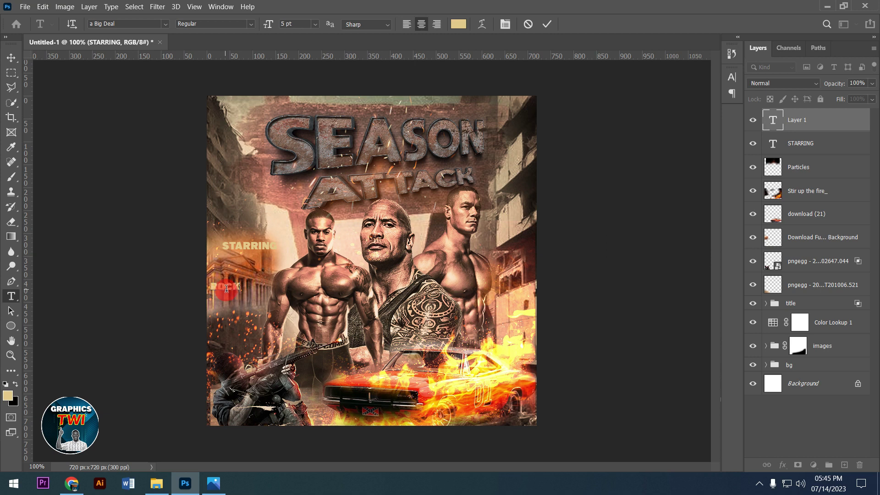
pyautogui.click(292, 228)
pyautogui.hotkey('ctrl', 'a')
pyautogui.click(506, 24)
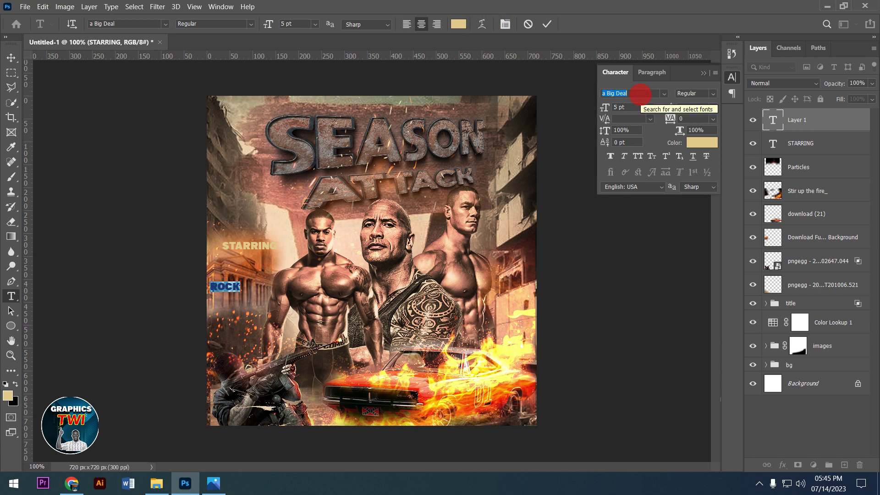
pyautogui.write('sequel')
pyautogui.click(649, 131)
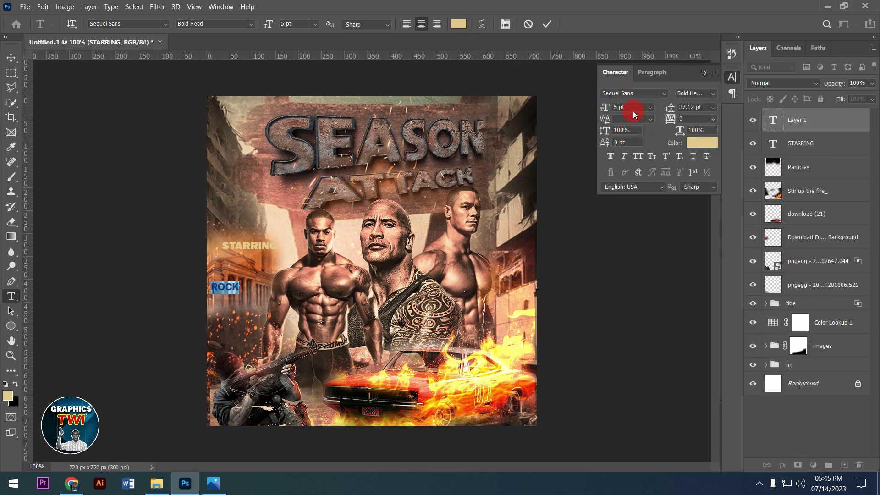
pyautogui.press('Up')
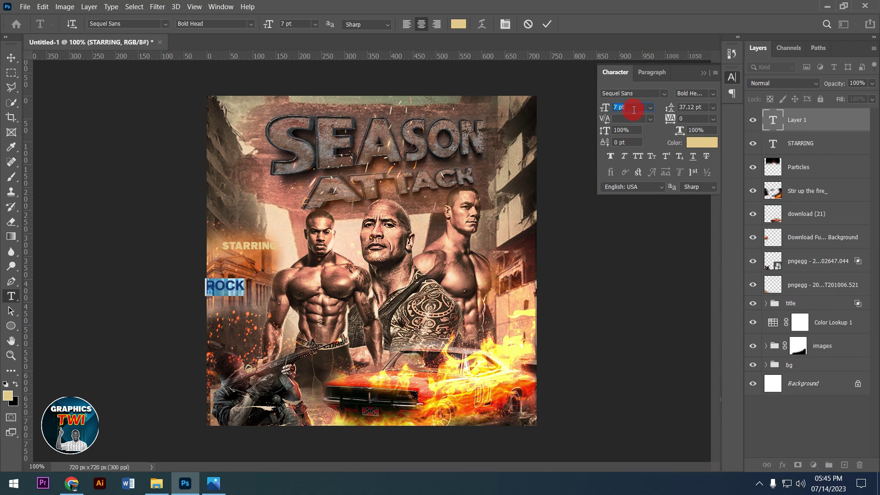
# - Commit ROCK and centre it directly beneath STARRING
pyautogui.click(546, 25)
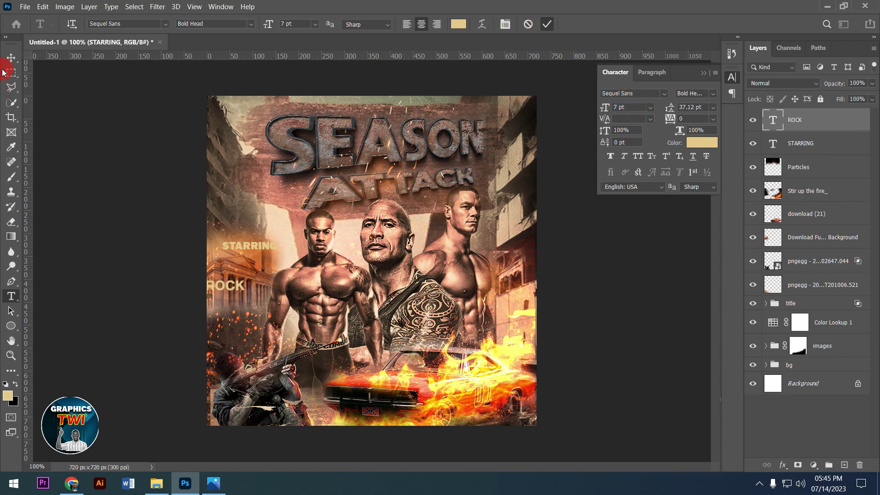
pyautogui.click(11, 58)
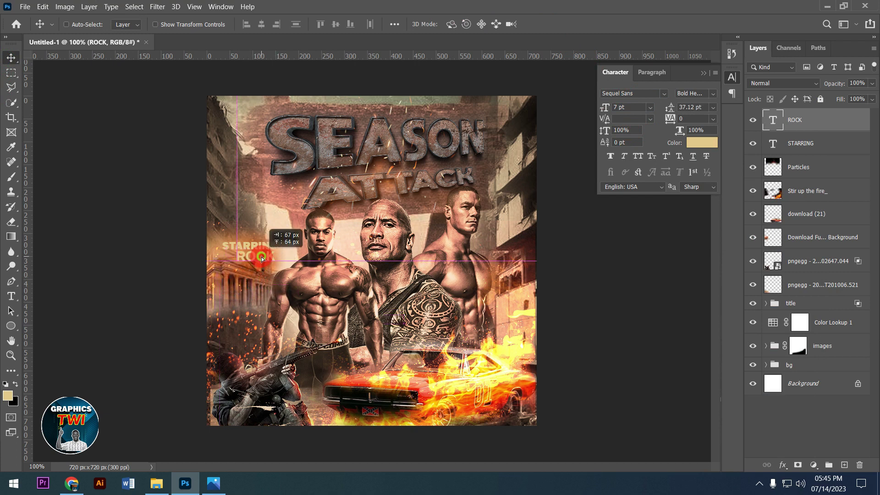
pyautogui.moveTo(241, 301); pyautogui.dragTo(269, 274)
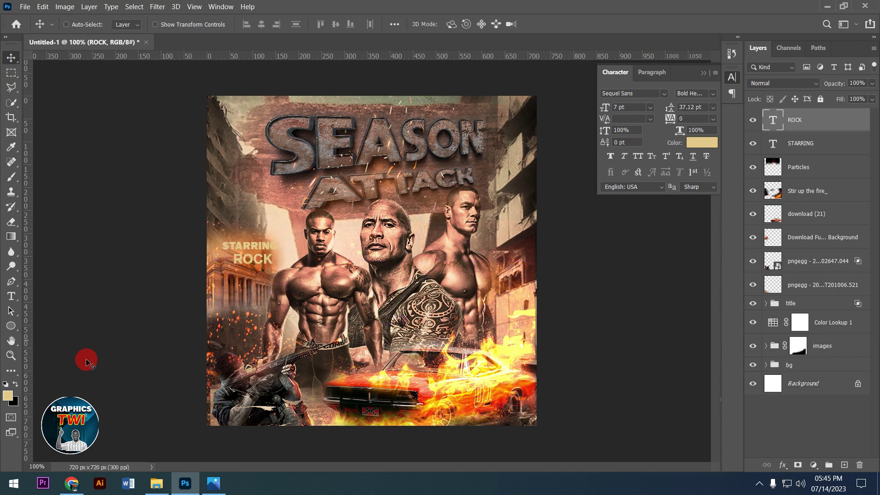
pyautogui.click(11, 297)
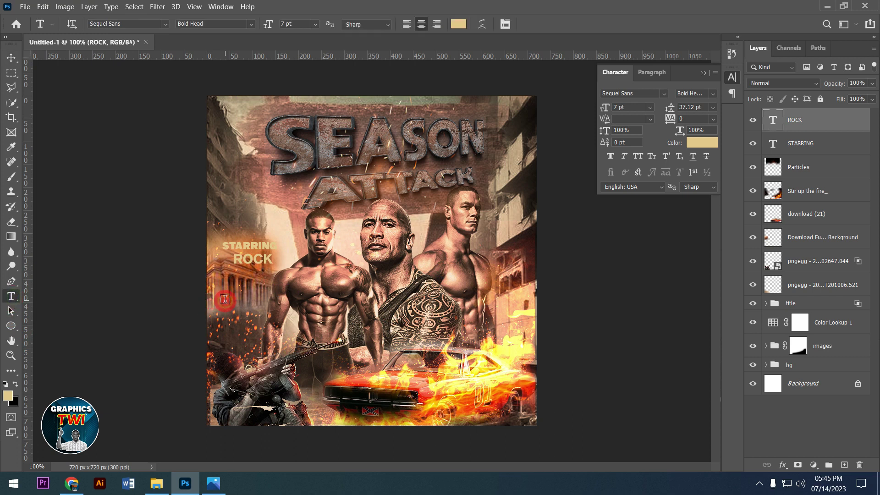
# - Add a JAMES text line and place it centred beneath ROCK
pyautogui.click(225, 299)
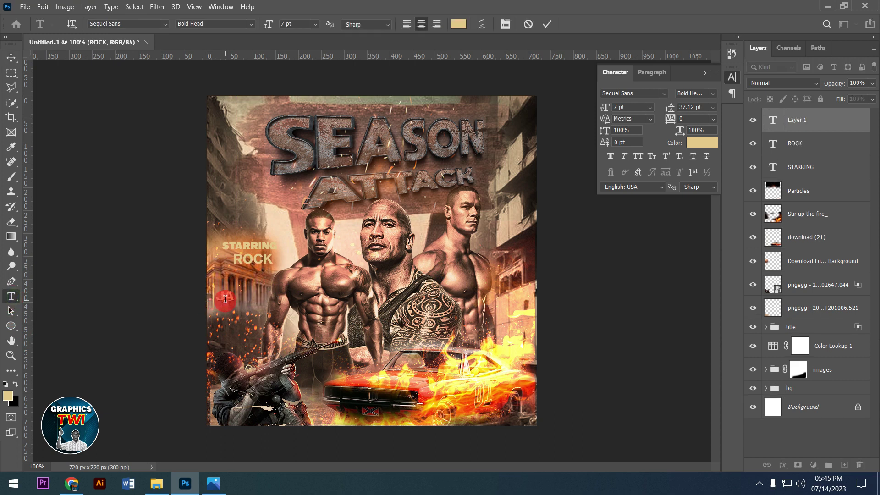
pyautogui.write('JAMES')
pyautogui.click(551, 26)
pyautogui.click(11, 58)
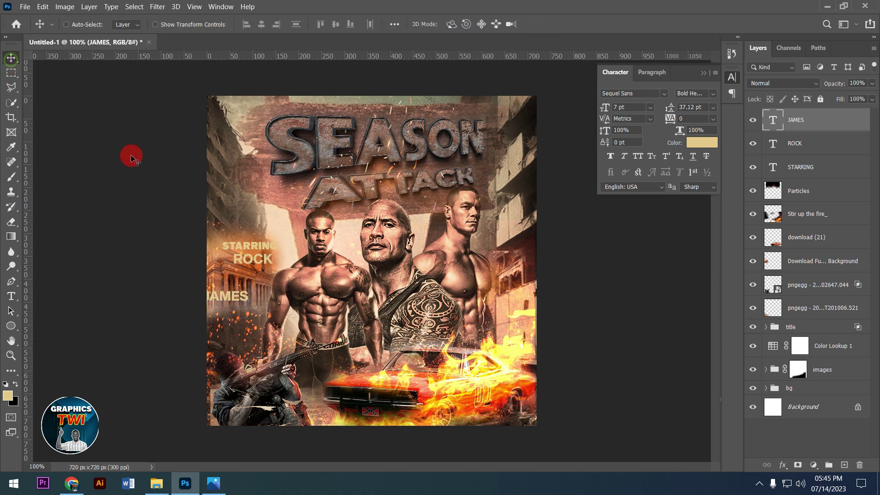
pyautogui.moveTo(241, 300); pyautogui.dragTo(268, 276)
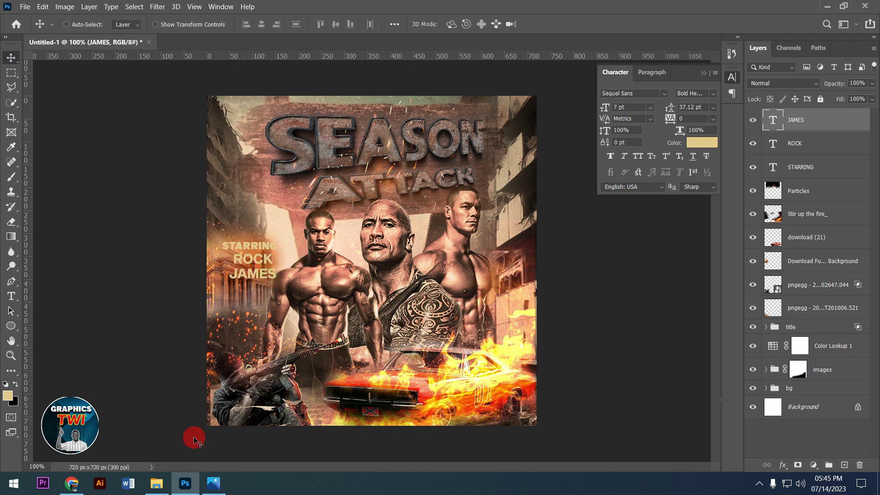
# - Add an IRON text line and centre it beneath JAMES
pyautogui.click(11, 296)
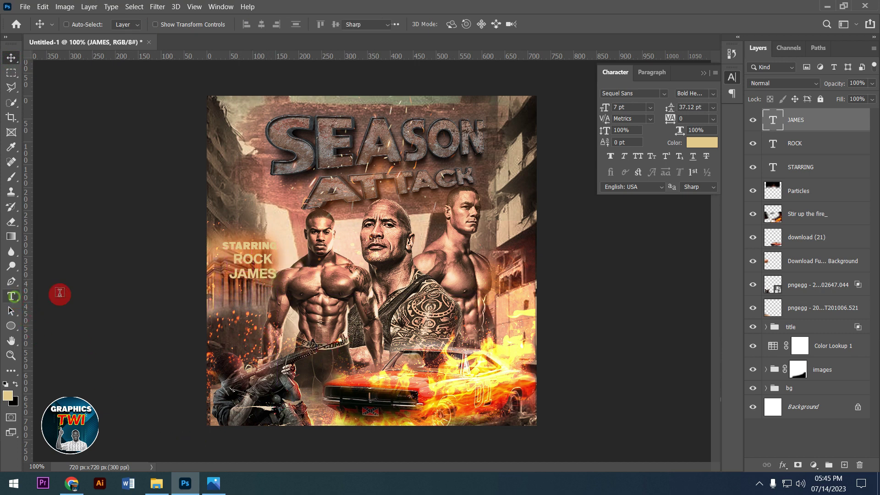
pyautogui.click(243, 320)
pyautogui.write('RON')
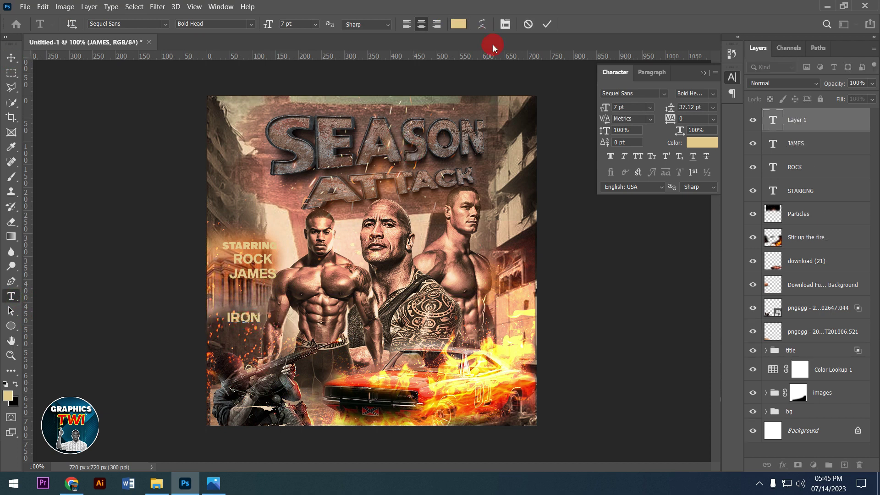
pyautogui.click(540, 29)
pyautogui.click(11, 58)
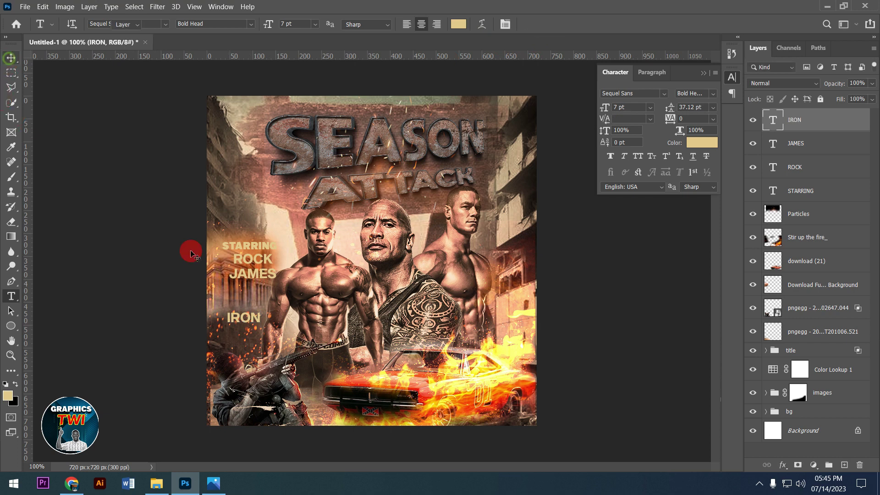
pyautogui.moveTo(253, 319); pyautogui.dragTo(268, 295)
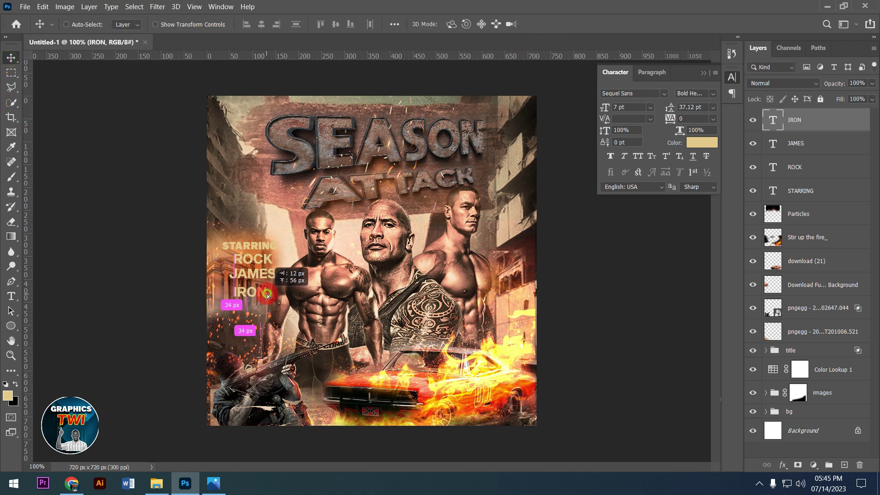
pyautogui.moveTo(268, 296); pyautogui.dragTo(270, 294)
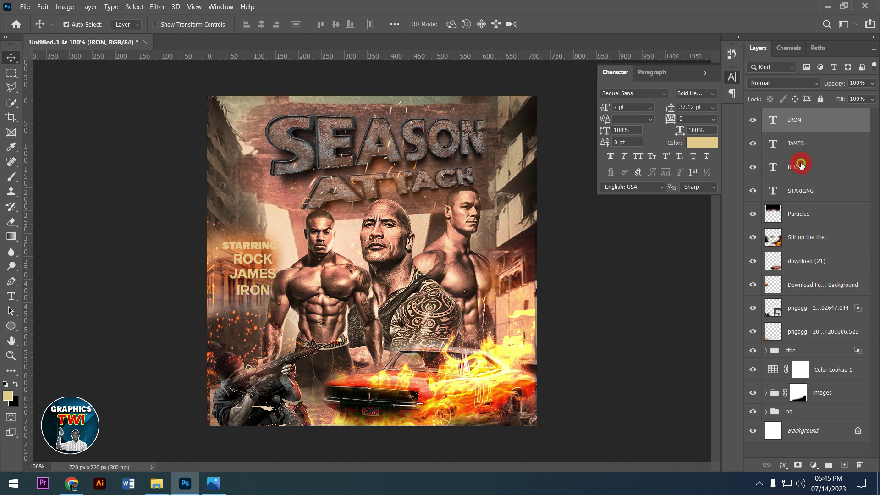
# - Group the STARRING, ROCK, JAMES and IRON layers together as Group 1
pyautogui.keyDown('shift'); pyautogui.click(801, 178); pyautogui.keyUp('shift')
pyautogui.keyDown('shift'); pyautogui.click(803, 177); pyautogui.keyUp('shift')
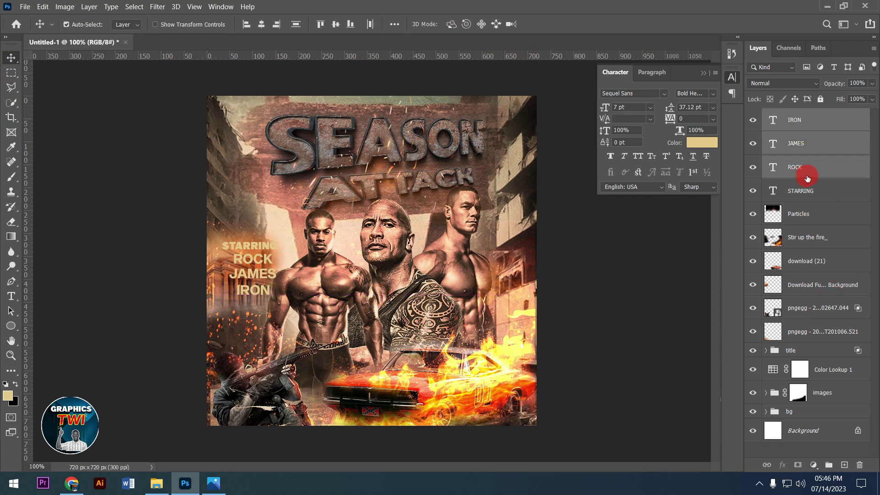
pyautogui.keyDown('shift'); pyautogui.click(809, 190); pyautogui.keyUp('shift')
pyautogui.hotkey('ctrl', 'g')
pyautogui.click(792, 125)
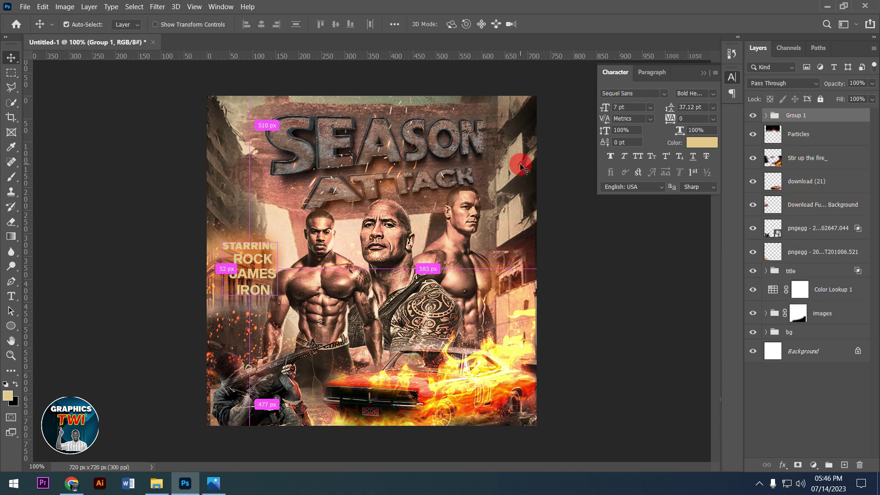
# - Scale the cast-name group down and move it beside the right actor
pyautogui.hotkey('ctrl', 't')
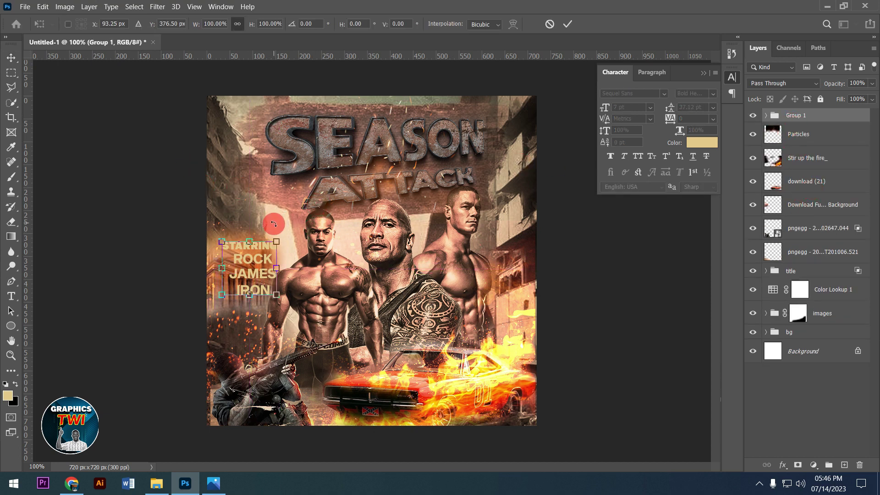
pyautogui.moveTo(276, 241)
pyautogui.mouseDown()
pyautogui.moveTo(259, 259)
pyautogui.moveTo(504, 261)
pyautogui.mouseUp()
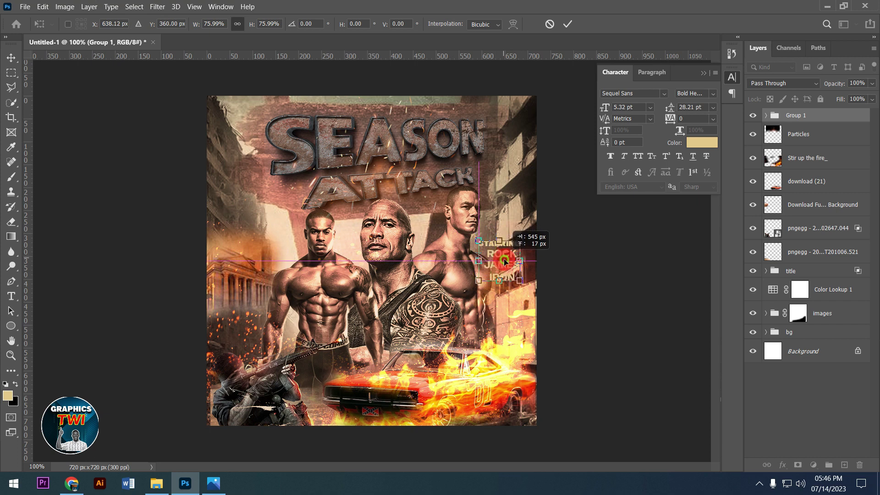
pyautogui.click(567, 24)
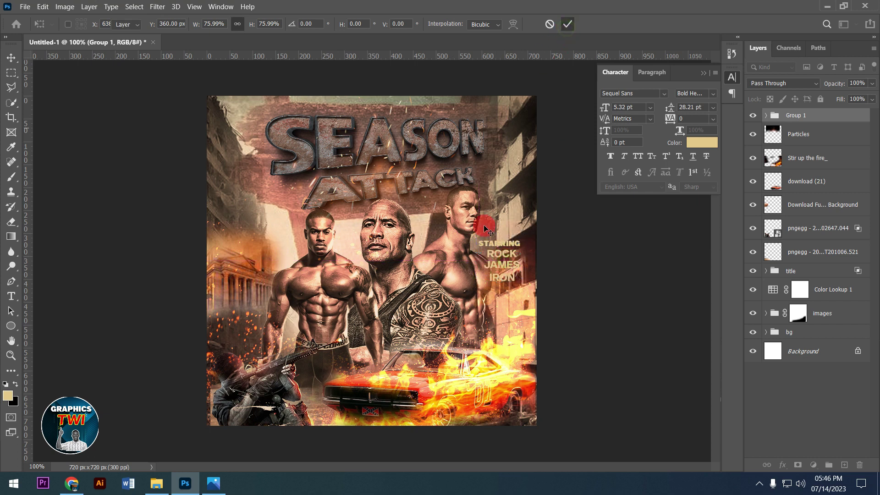
pyautogui.moveTo(504, 268); pyautogui.dragTo(507, 271)
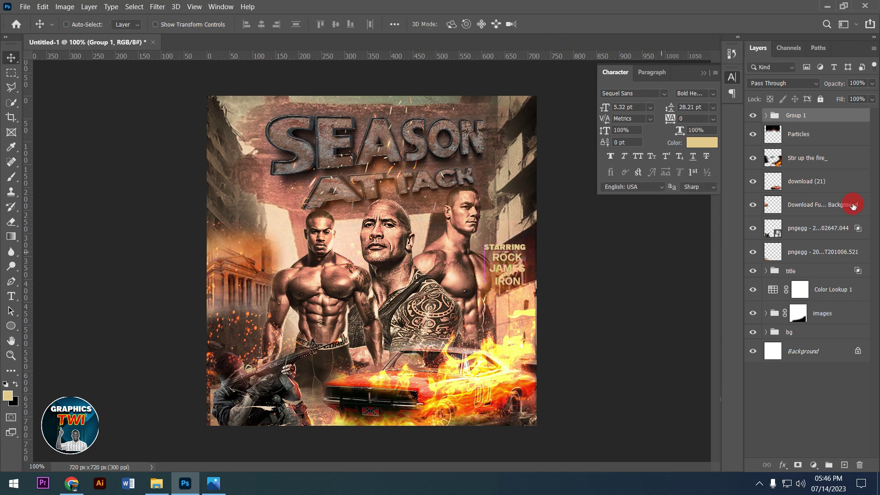
# - Adjust Group 1's Blend If sliders so the underlying image shows through, fading JAMES
pyautogui.doubleClick(866, 120)
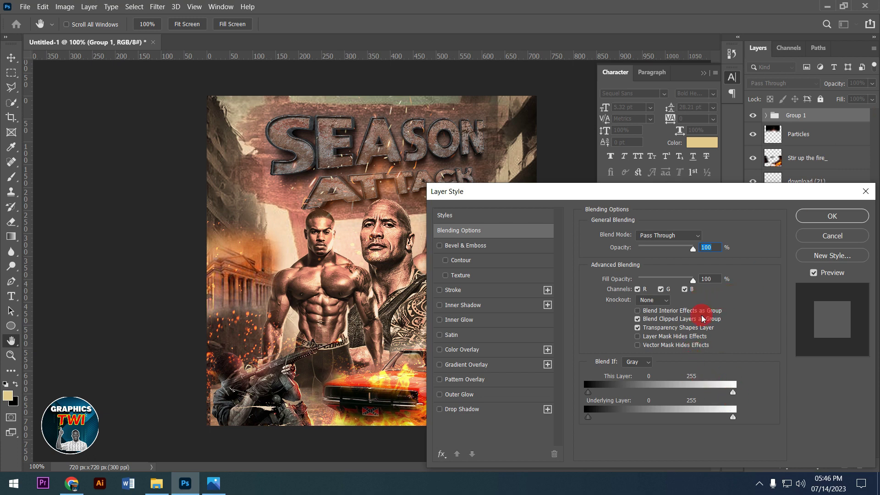
pyautogui.moveTo(593, 194); pyautogui.dragTo(697, 166)
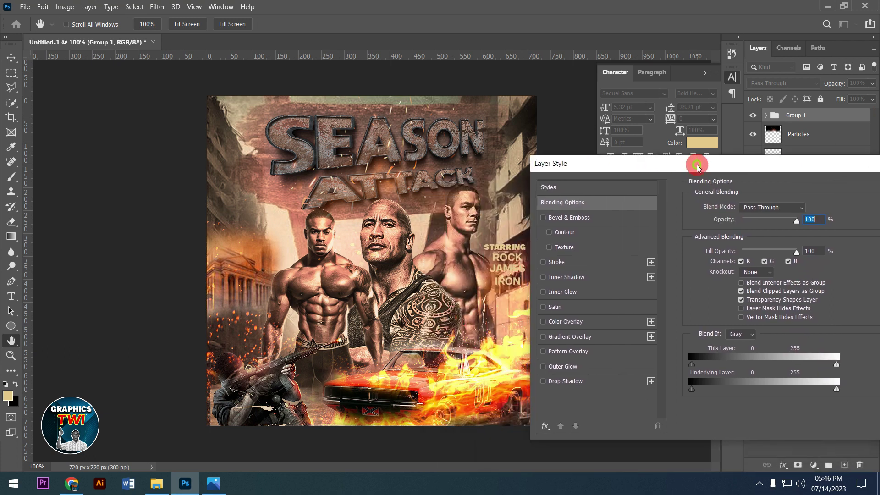
pyautogui.moveTo(833, 369)
pyautogui.mouseDown()
pyautogui.moveTo(810, 370)
pyautogui.moveTo(838, 370)
pyautogui.mouseUp()
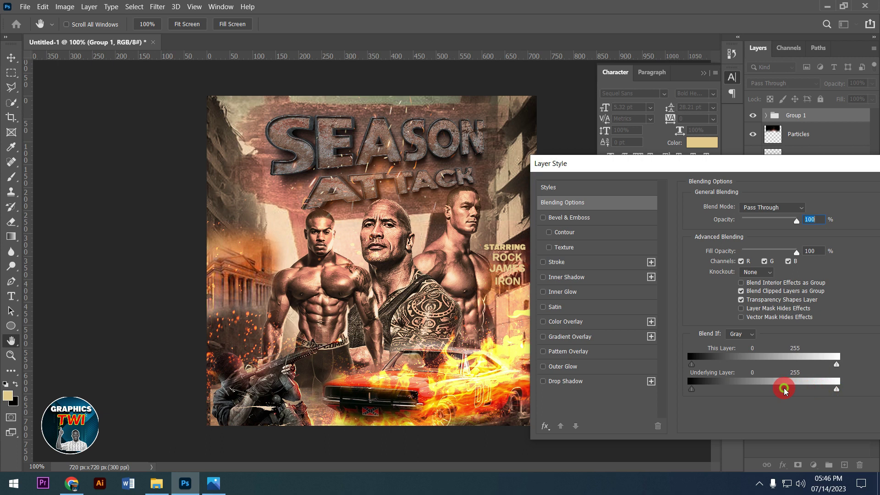
pyautogui.moveTo(838, 389); pyautogui.dragTo(757, 396)
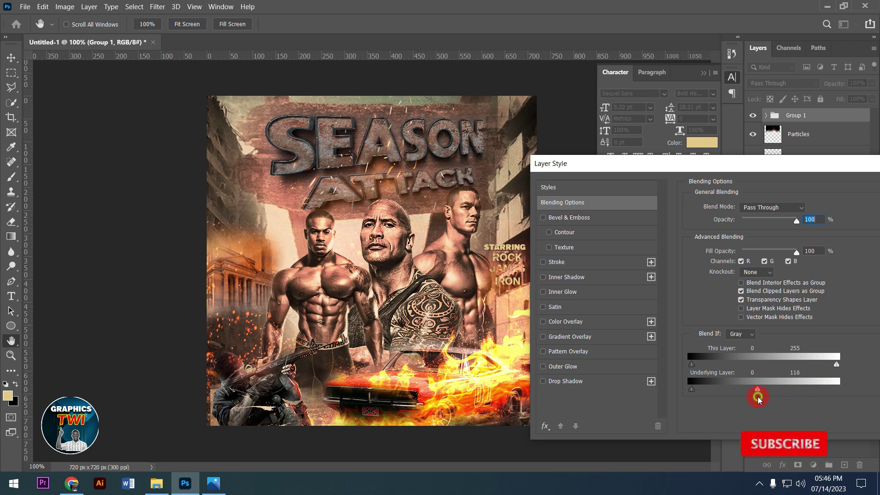
pyautogui.moveTo(758, 397); pyautogui.dragTo(763, 397)
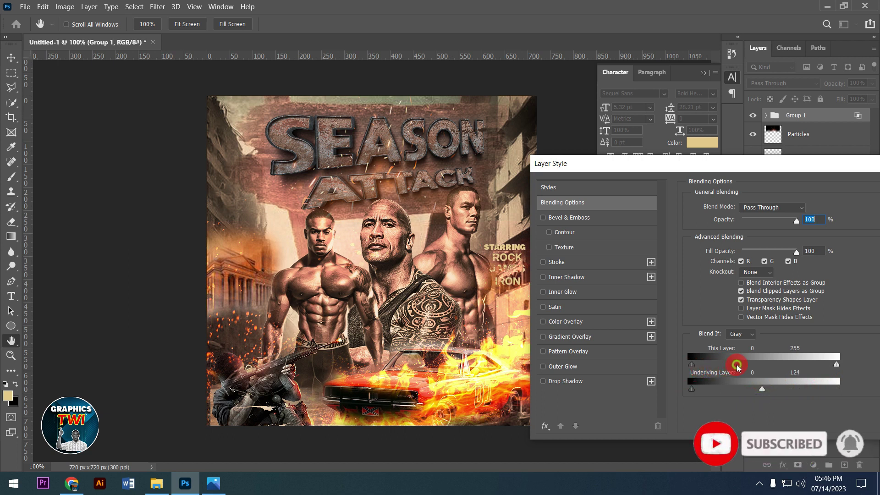
pyautogui.moveTo(706, 364)
pyautogui.mouseDown()
pyautogui.moveTo(756, 362)
pyautogui.moveTo(630, 363)
pyautogui.mouseUp()
pyautogui.moveTo(691, 389); pyautogui.dragTo(711, 392)
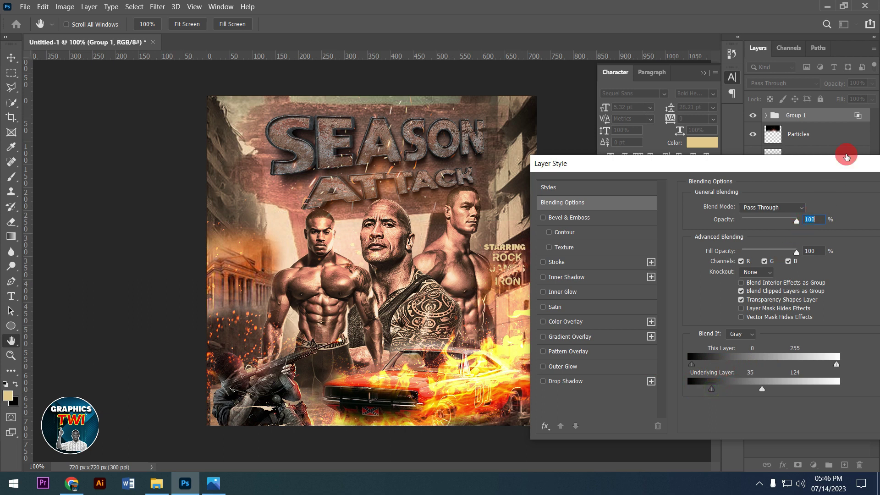
# - Apply the blending settings and settle the cast group at the flyer's right
pyautogui.moveTo(847, 156); pyautogui.dragTo(785, 179)
pyautogui.click(806, 198)
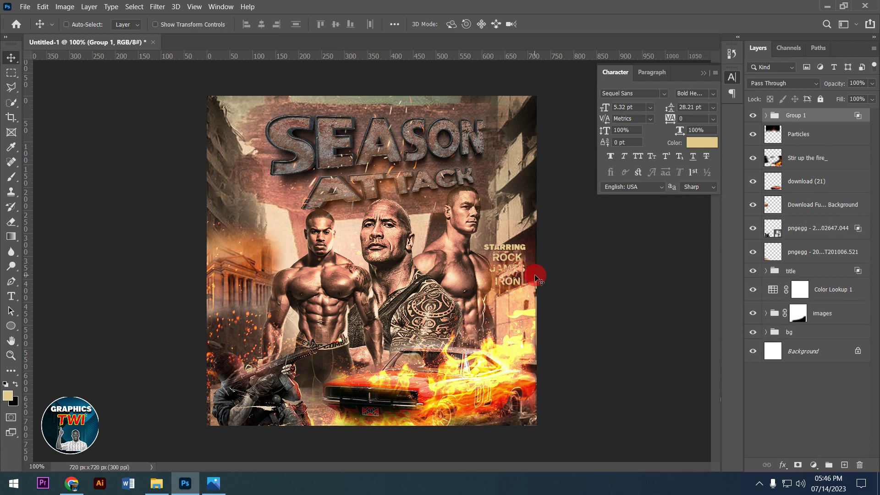
pyautogui.moveTo(542, 226)
pyautogui.mouseDown()
pyautogui.moveTo(285, 249)
pyautogui.moveTo(247, 218)
pyautogui.moveTo(533, 270)
pyautogui.mouseUp()
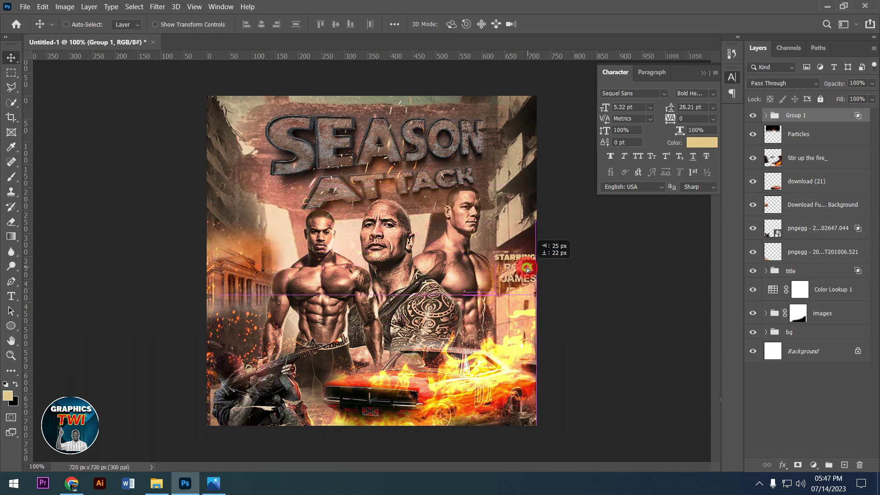
pyautogui.moveTo(534, 270); pyautogui.dragTo(528, 265)
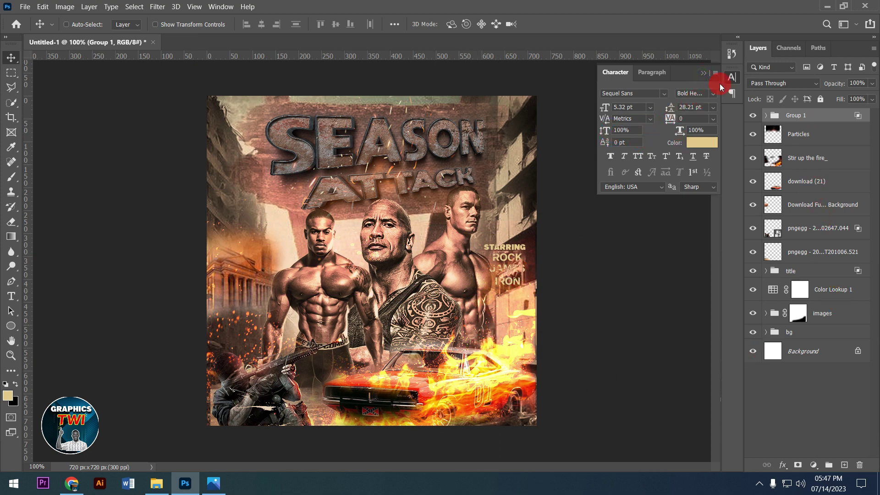
# - Set the foreground colour to white
pyautogui.click(706, 77)
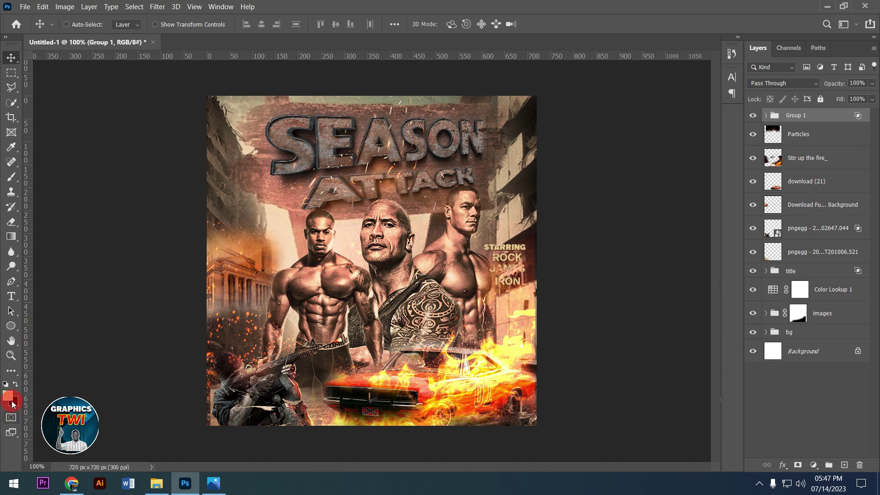
pyautogui.click(15, 384)
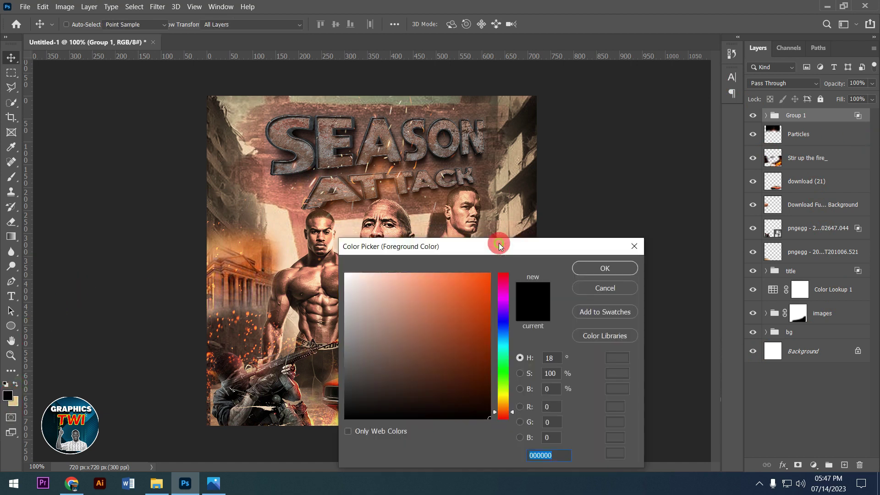
pyautogui.click(346, 274)
pyautogui.click(583, 275)
# - Add the date text '15TH DECEMBER, 2023' at 5 pt
pyautogui.click(11, 296)
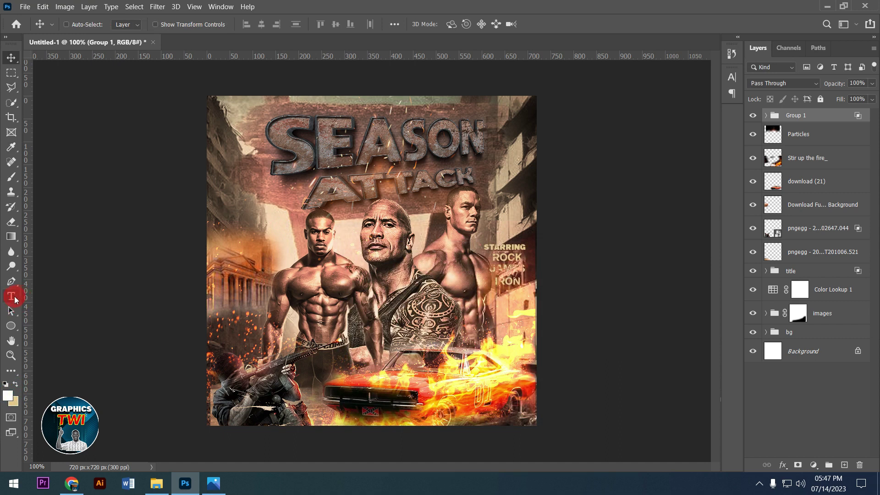
pyautogui.click(242, 273)
pyautogui.write('1STH')
pyautogui.write(' DE')
pyautogui.write('CEM')
pyautogui.write('BER')
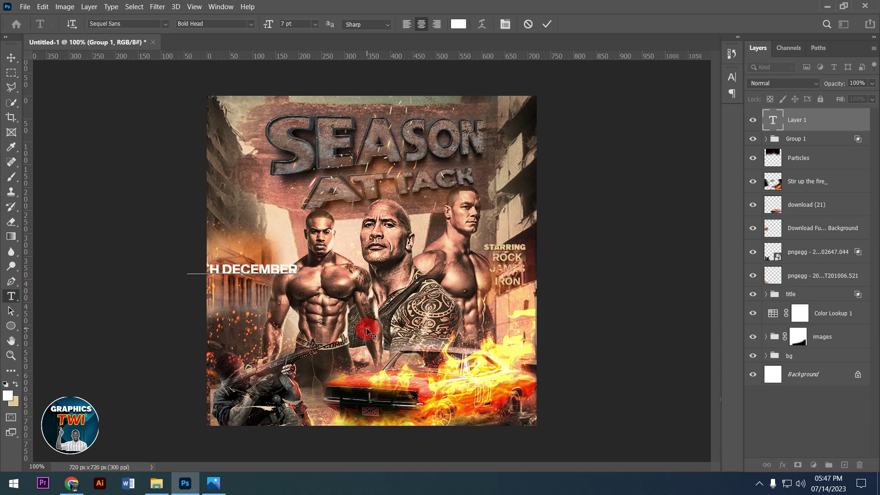
pyautogui.write(', 2023')
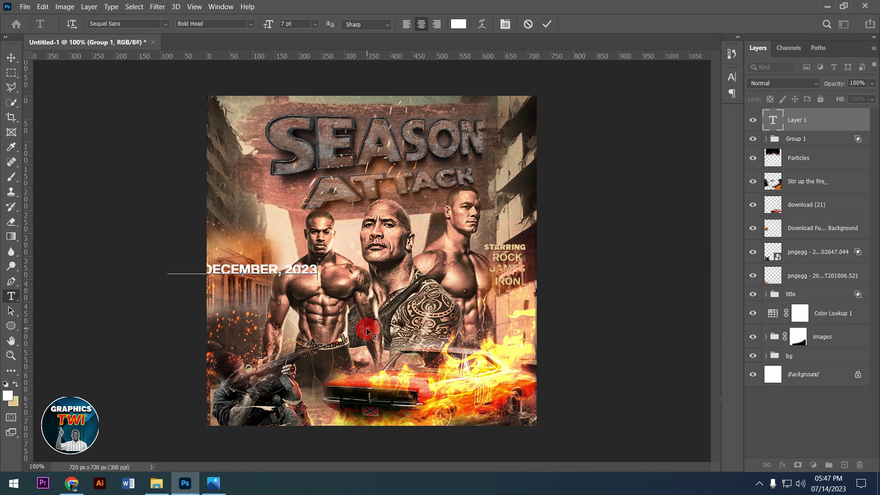
pyautogui.hotkey('ctrl', 'a')
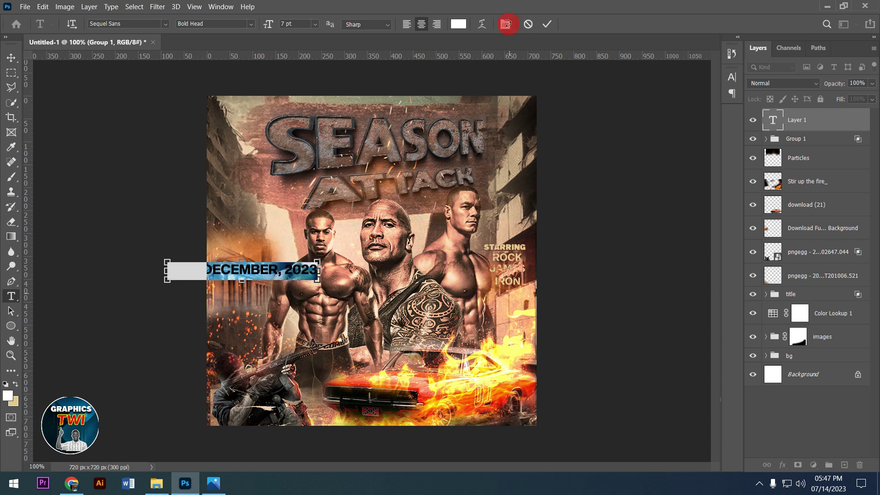
pyautogui.click(505, 23)
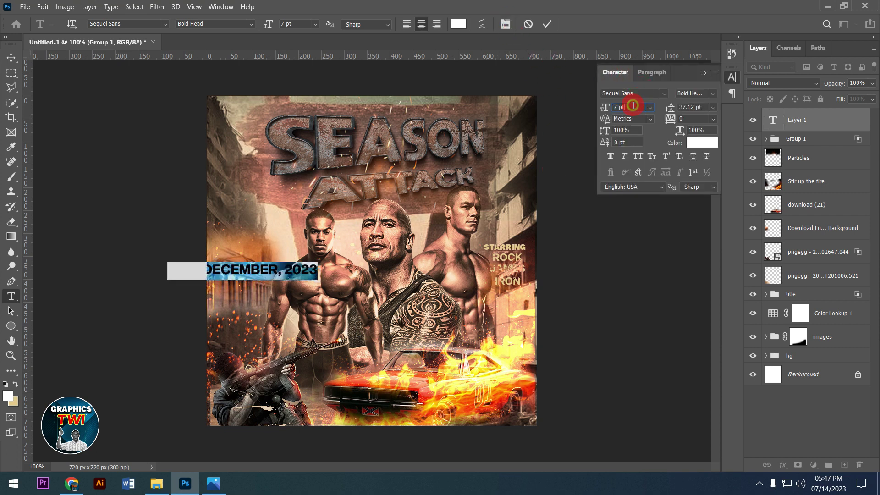
pyautogui.press('Down')
pyautogui.press('Down')
pyautogui.press('Down')
pyautogui.press('Down')
pyautogui.press('Up')
pyautogui.press('Up')
pyautogui.click(547, 24)
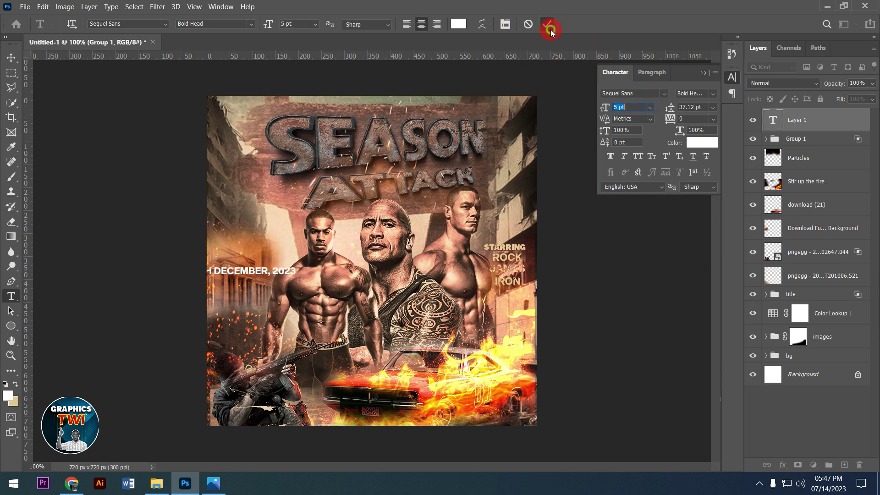
# - Move the date to the flyer's bottom right, just beneath the burning car
pyautogui.press('v')
pyautogui.moveTo(288, 279)
pyautogui.mouseDown()
pyautogui.moveTo(488, 413)
pyautogui.moveTo(507, 410)
pyautogui.mouseUp()
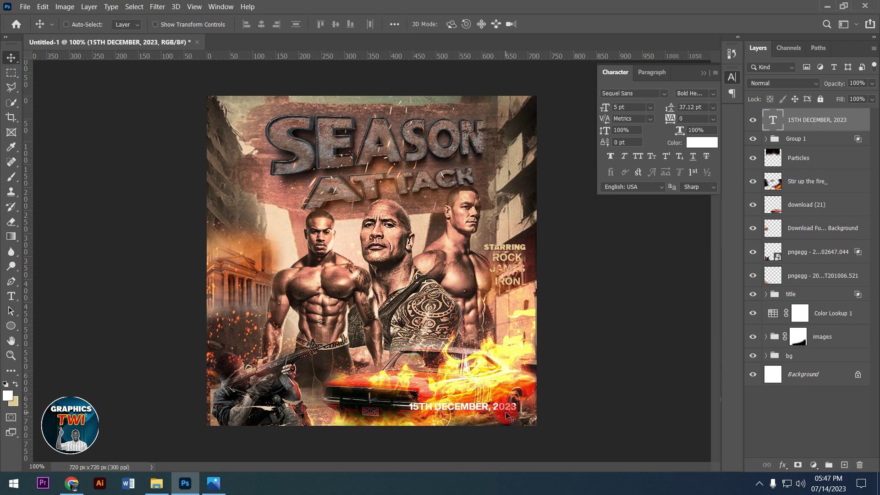
pyautogui.press('Down')
pyautogui.press('Down')
pyautogui.press('Down')
pyautogui.press('Down')
pyautogui.press('Down')
pyautogui.press('Down')
pyautogui.press('Down')
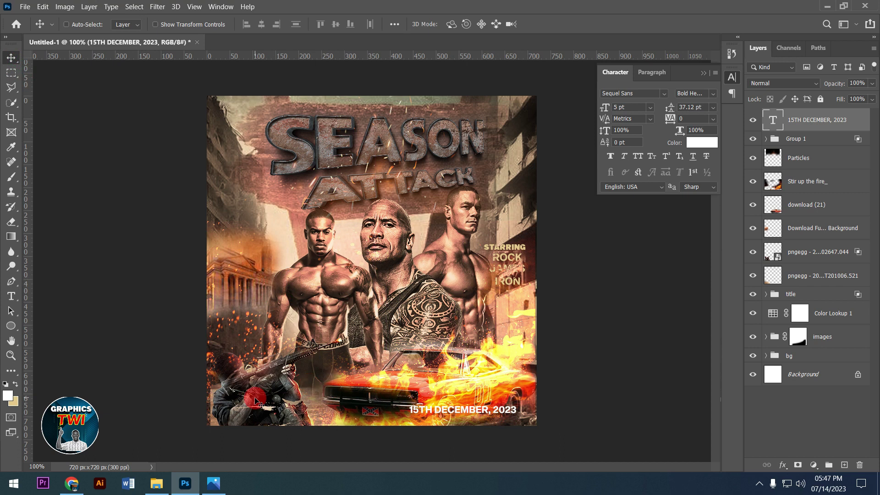
# - Add a white phone number line centred just above the date at the bottom right
pyautogui.click(10, 298)
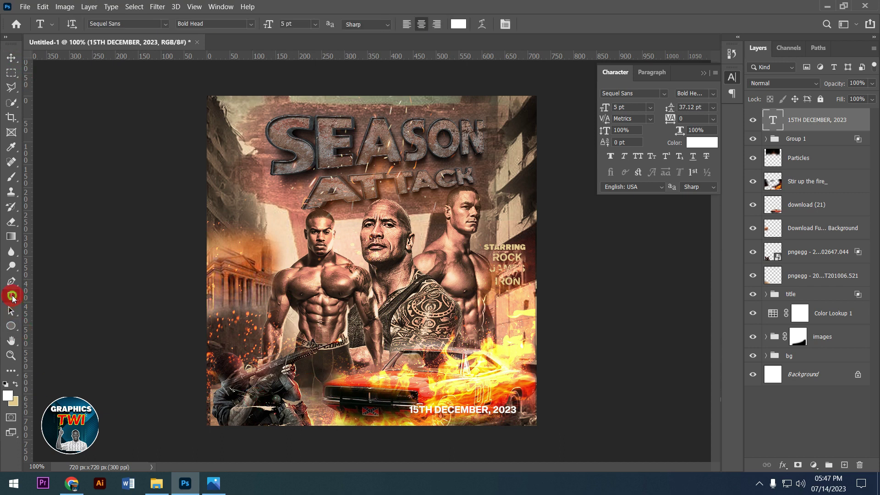
pyautogui.click(265, 317)
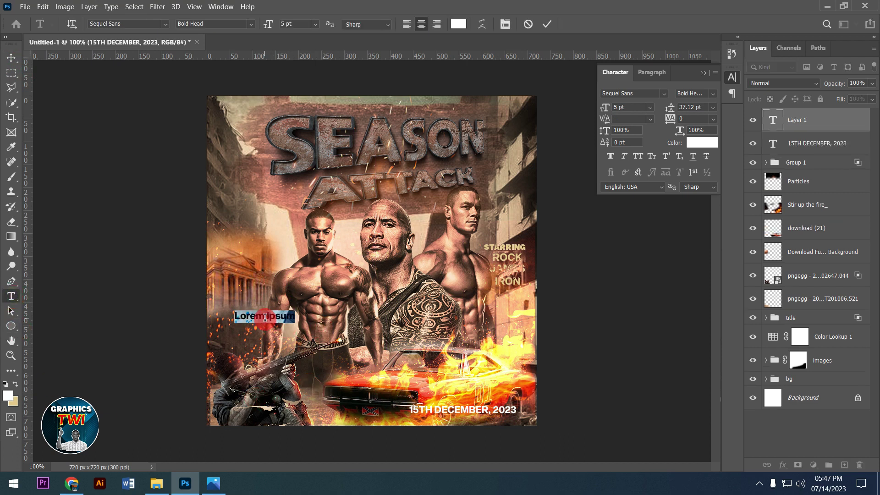
pyautogui.press('BackSpace')
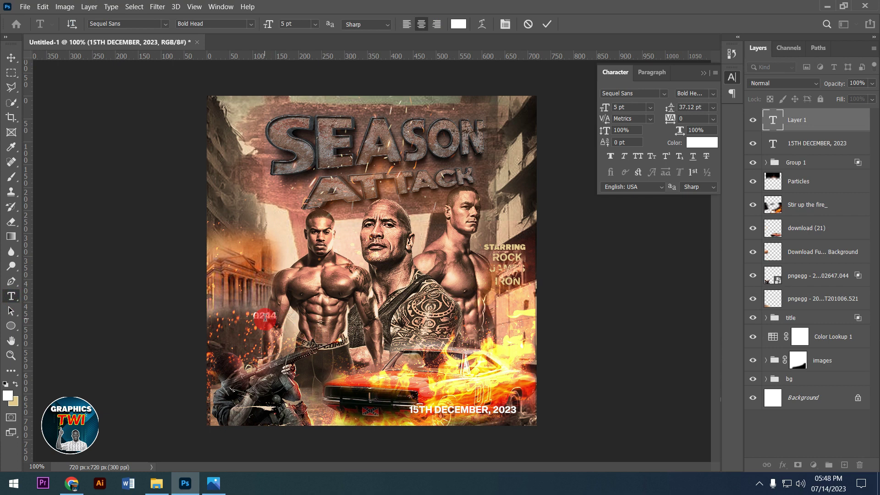
pyautogui.write('899215')
pyautogui.click(449, 156)
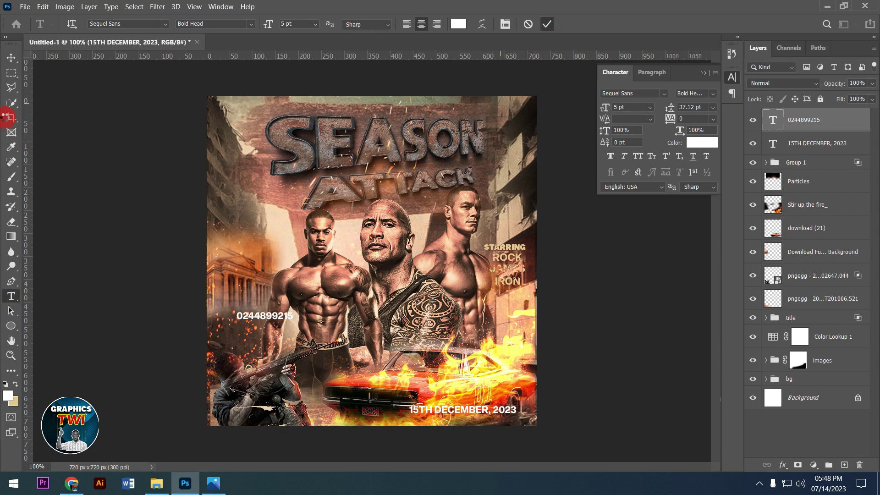
pyautogui.click(11, 57)
pyautogui.moveTo(287, 316); pyautogui.dragTo(489, 406)
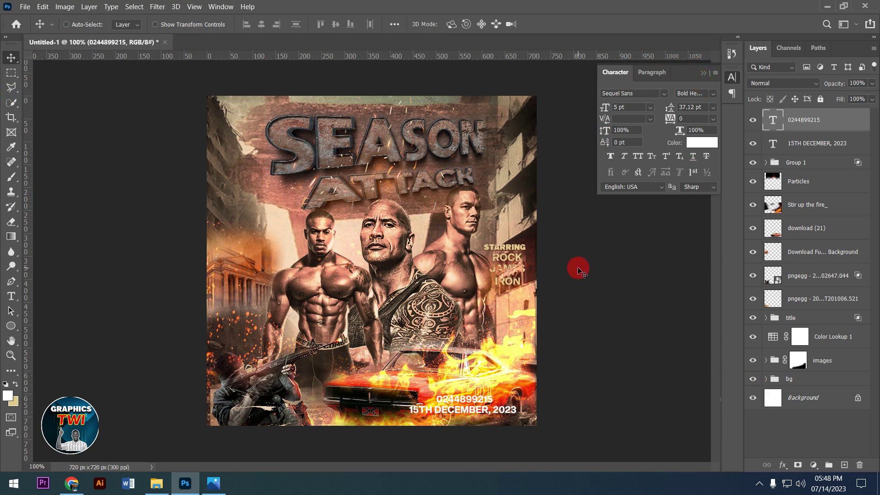
pyautogui.click(705, 81)
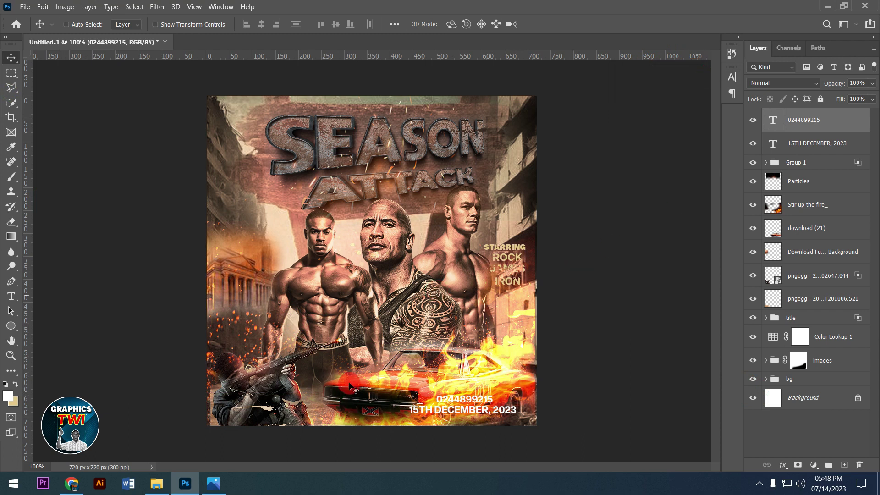